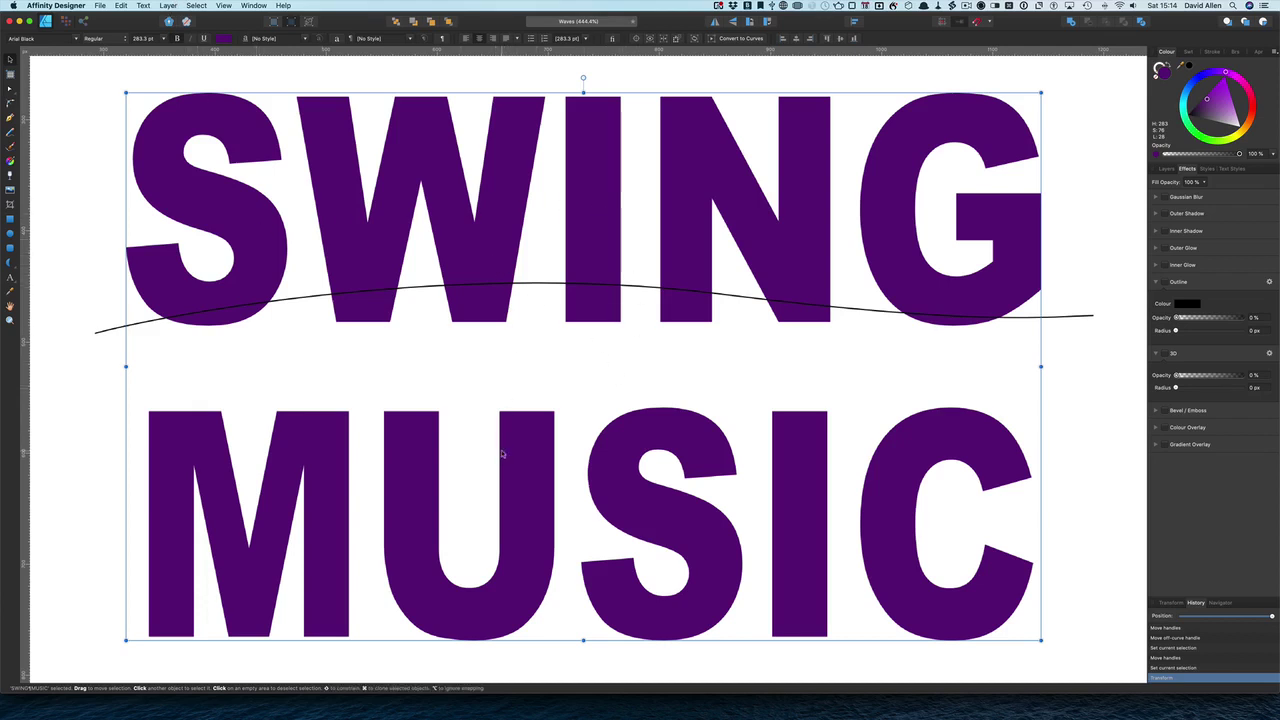
Convert the SWING MUSIC text to curves and ungroup it into separate letter shapes
left_click(168, 6)
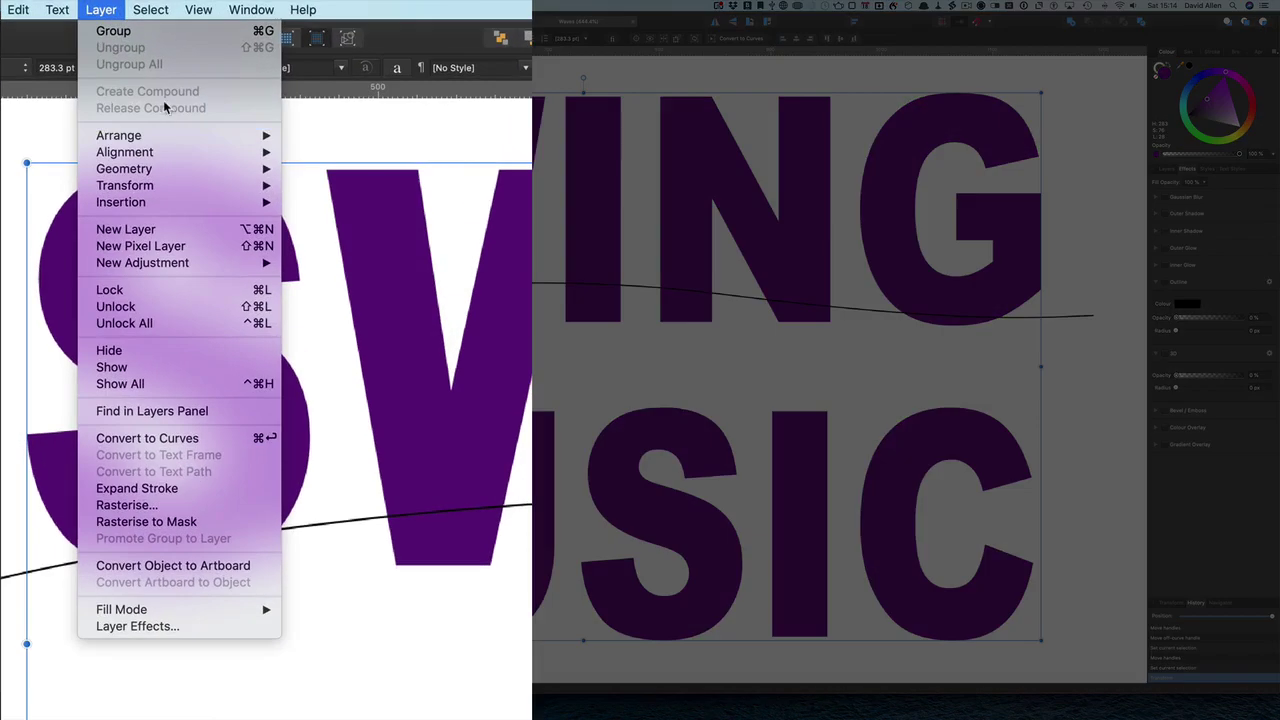
left_click(204, 441)
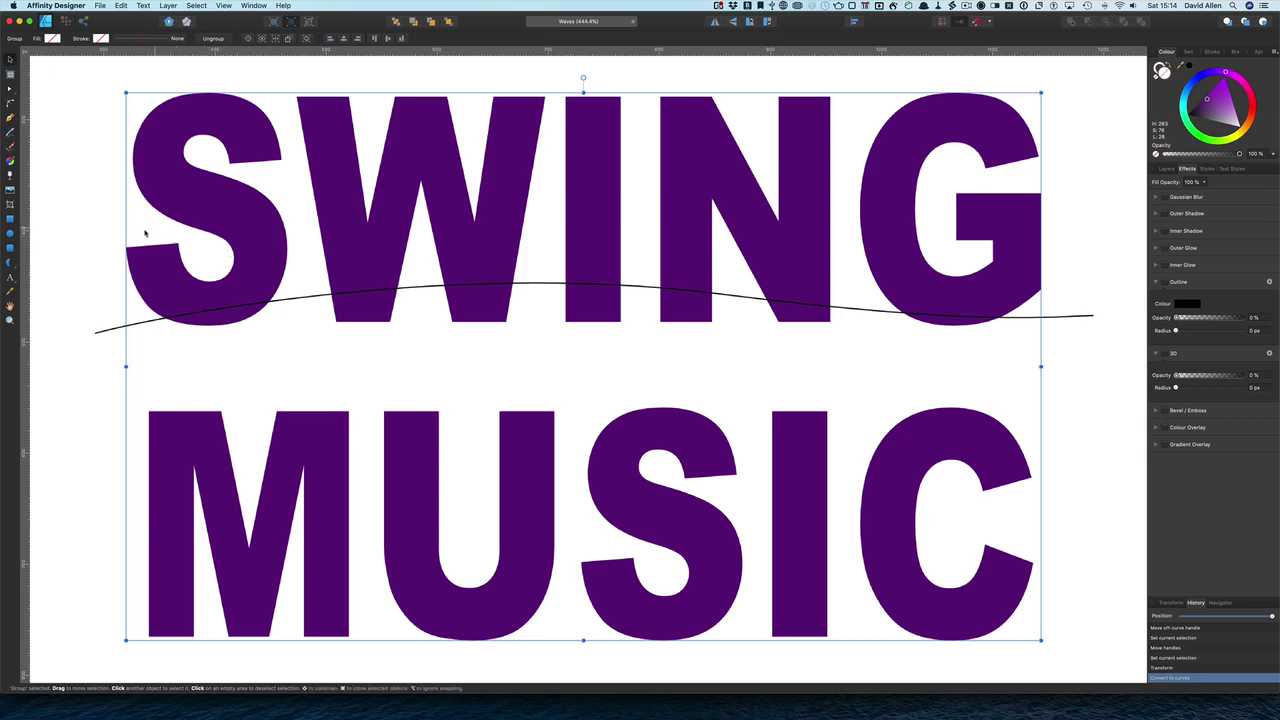
left_click(104, 192)
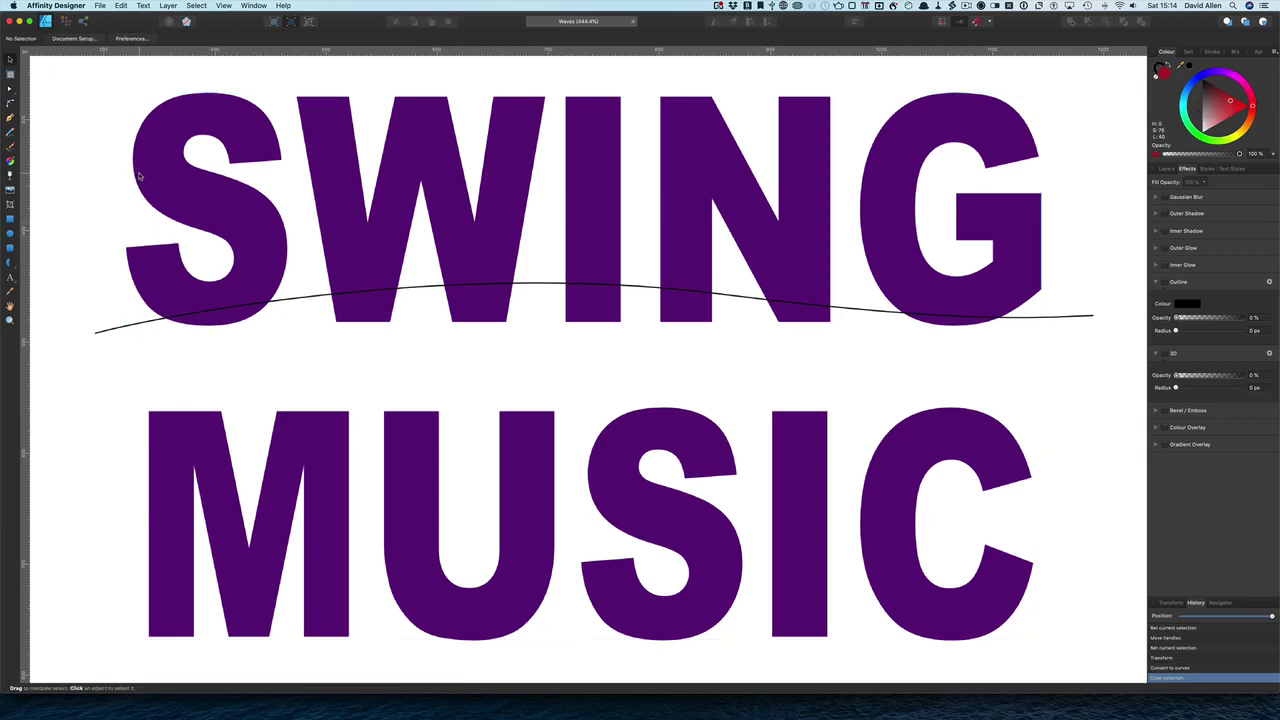
left_click(140, 177)
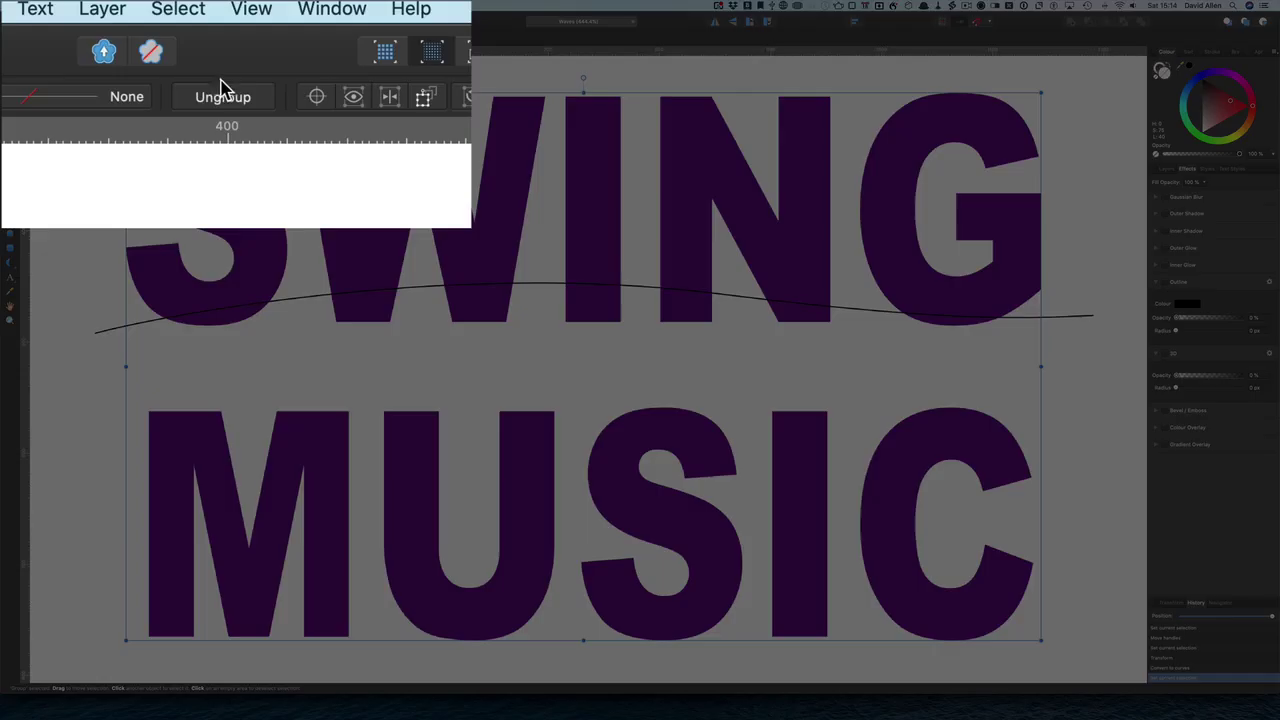
left_click(223, 97)
left_click(82, 150)
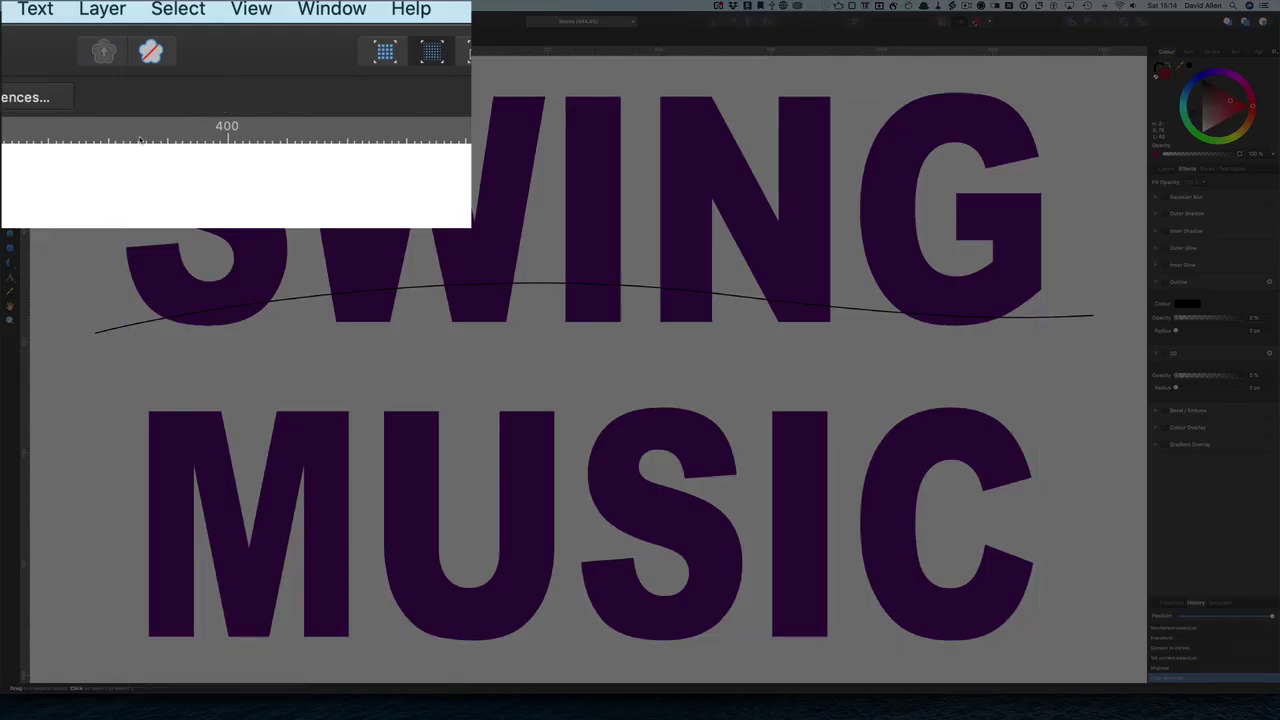
left_click(153, 135)
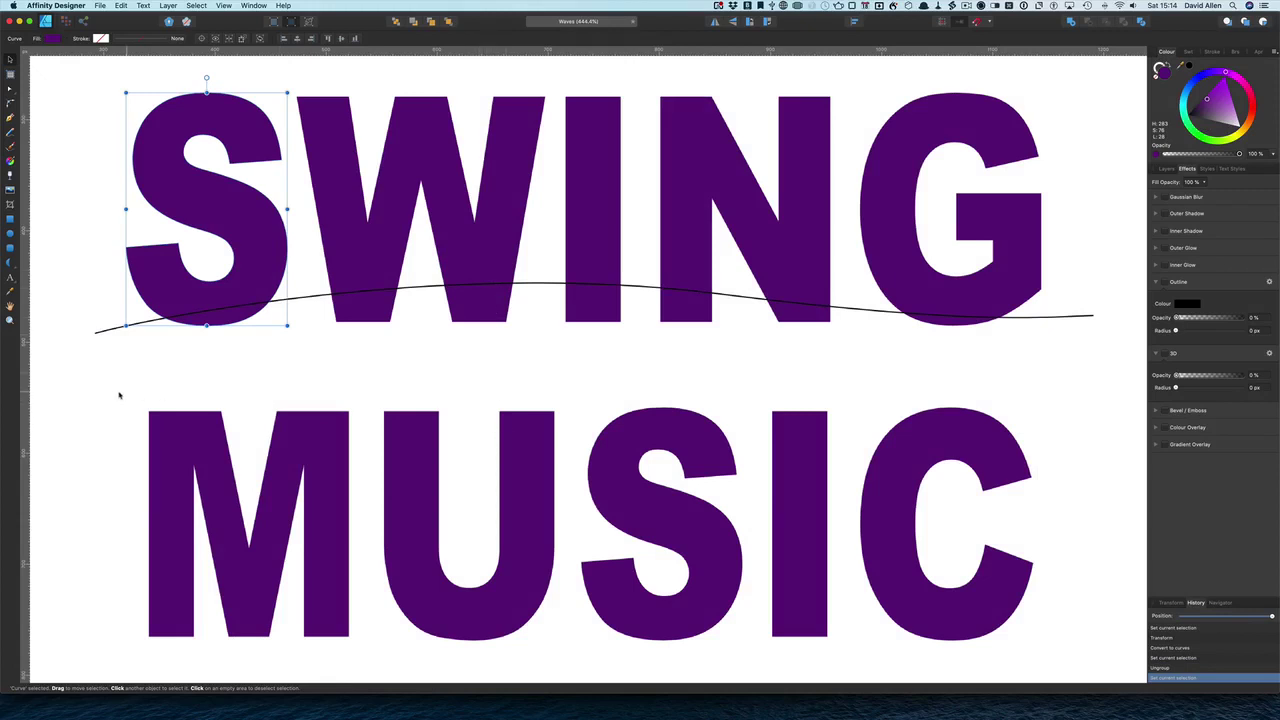
Move the five MUSIC letters straight up closer to SWING and switch the canvas to outline view
left_click_drag(114, 393, 1065, 653)
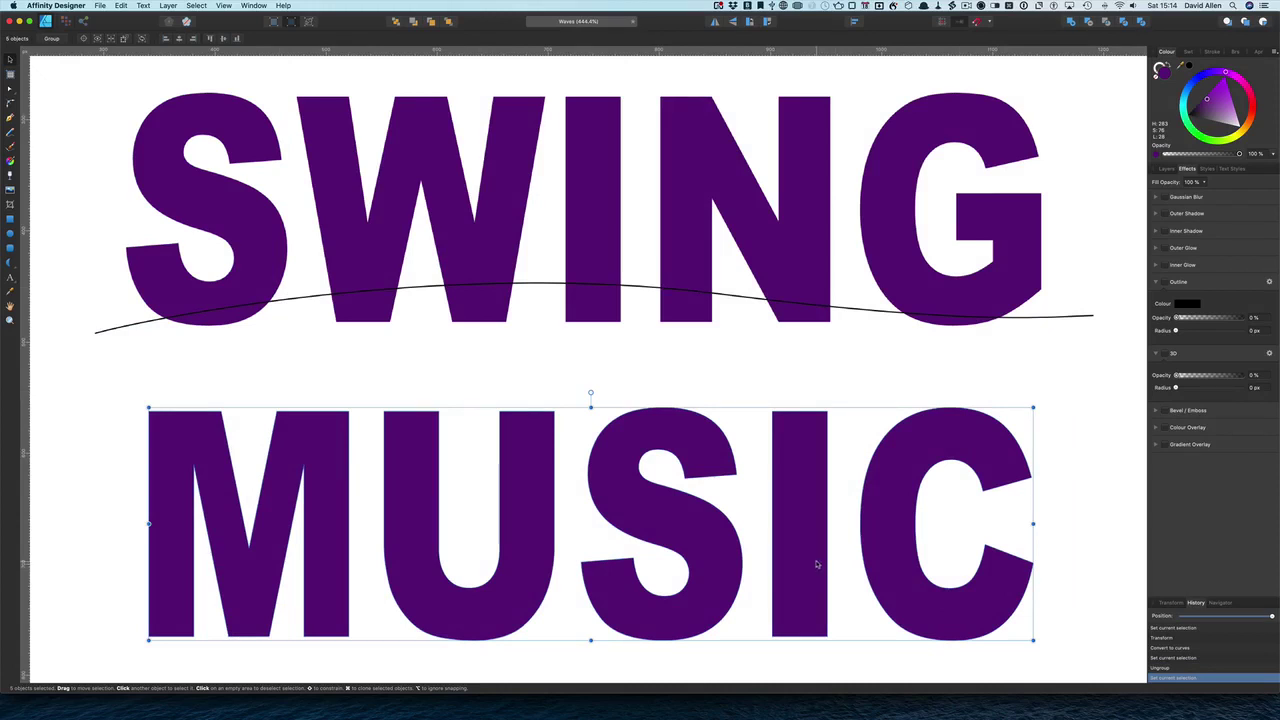
left_click_drag(816, 564, 816, 520)
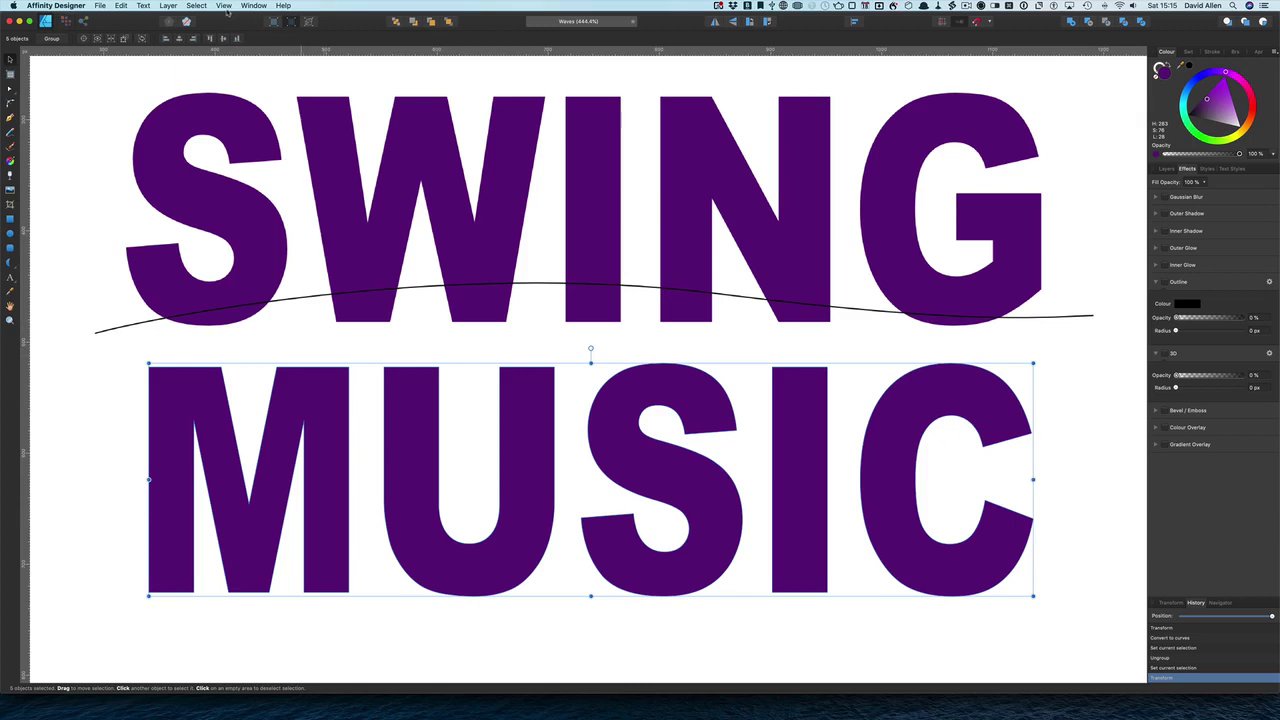
left_click(309, 23)
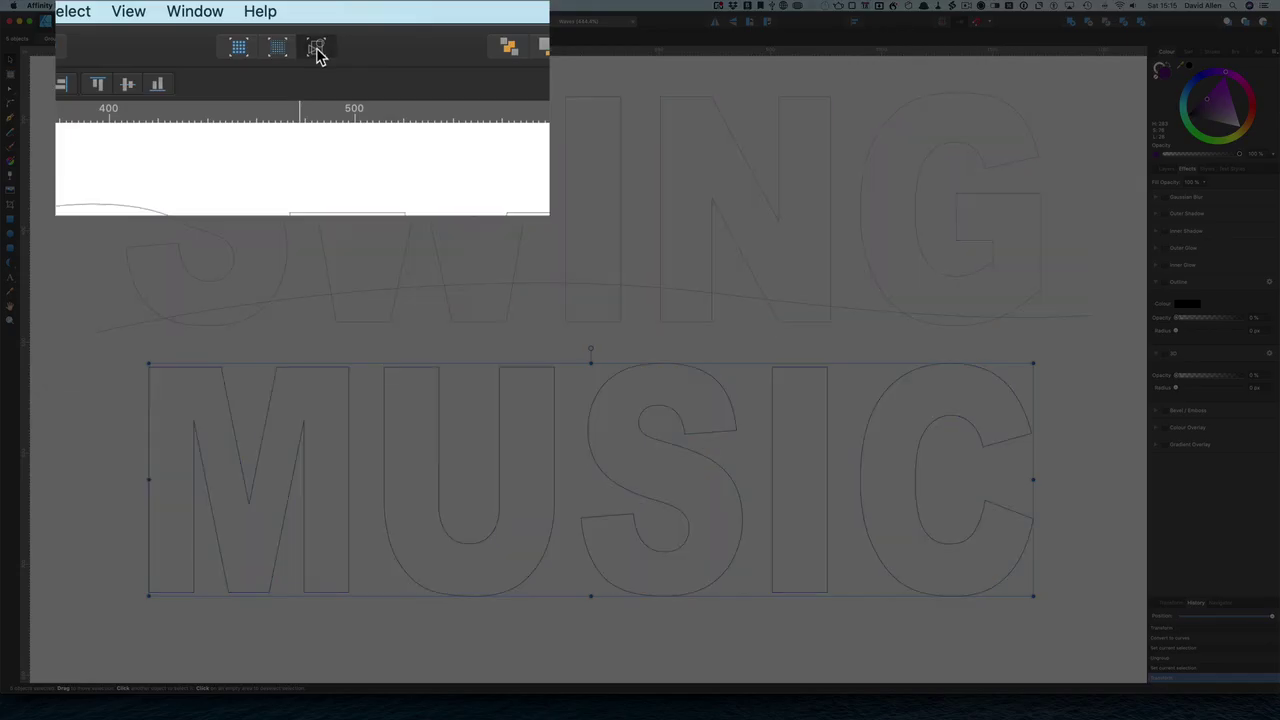
left_click(125, 336)
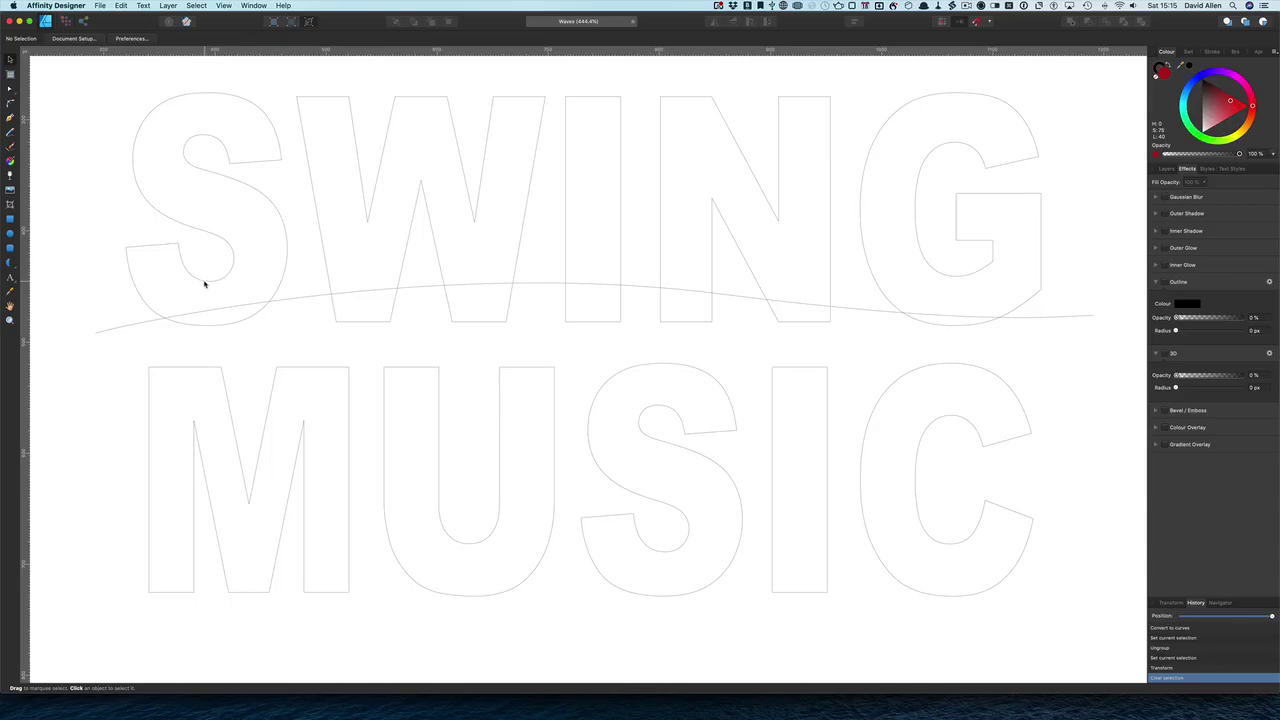
Insert nodes where the first S of SWING crosses the wavy line and delete the S nodes below the line
left_click(204, 284)
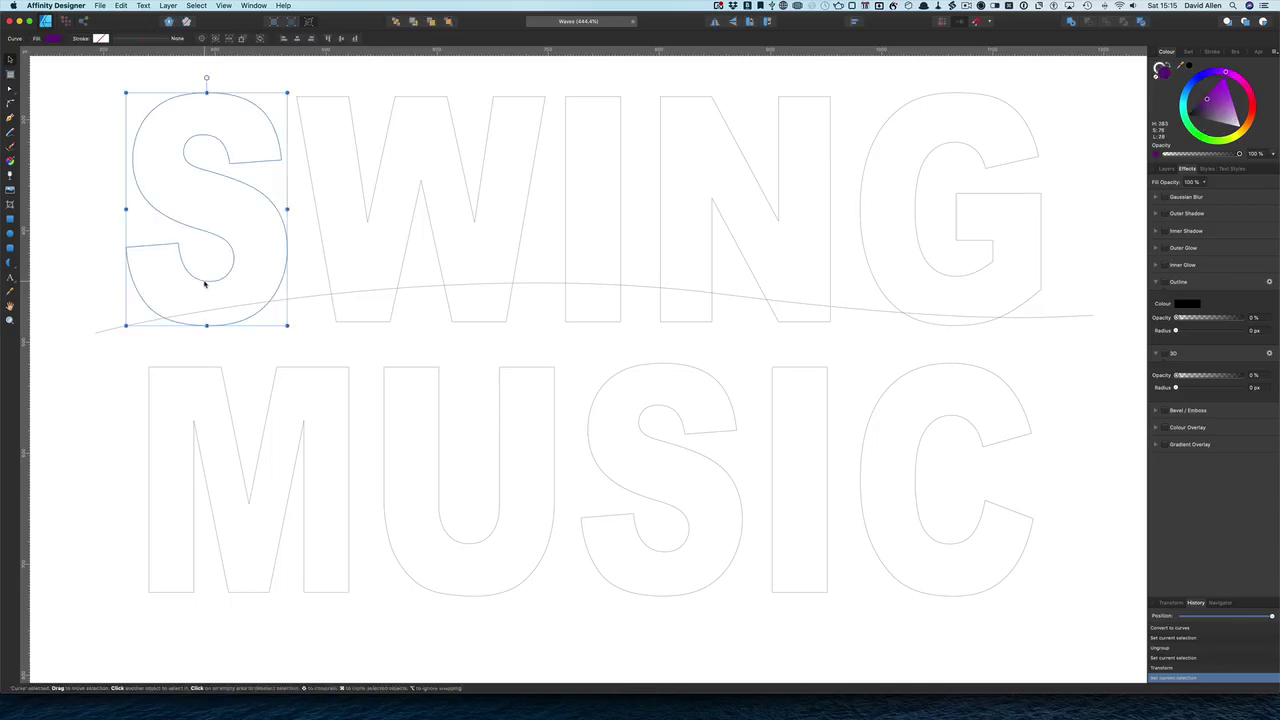
scroll(204, 284, "up", 10)
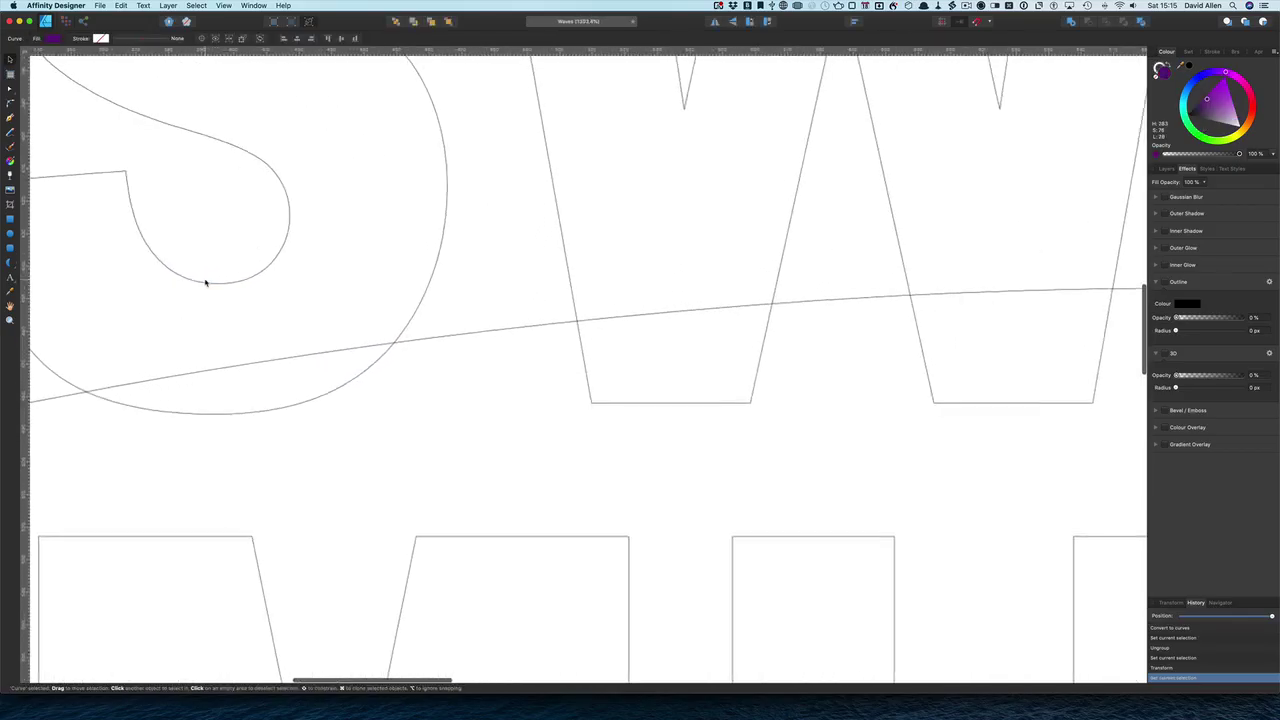
scroll(206, 283, "left", 6)
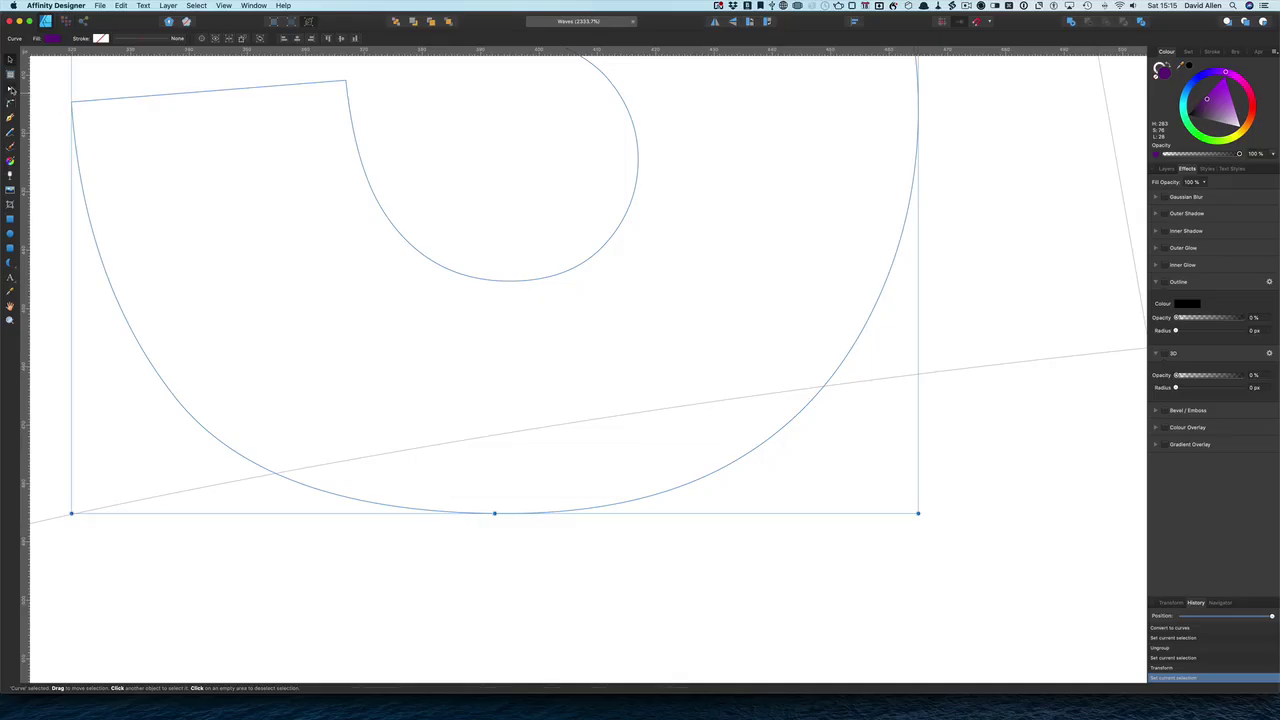
left_click(10, 88)
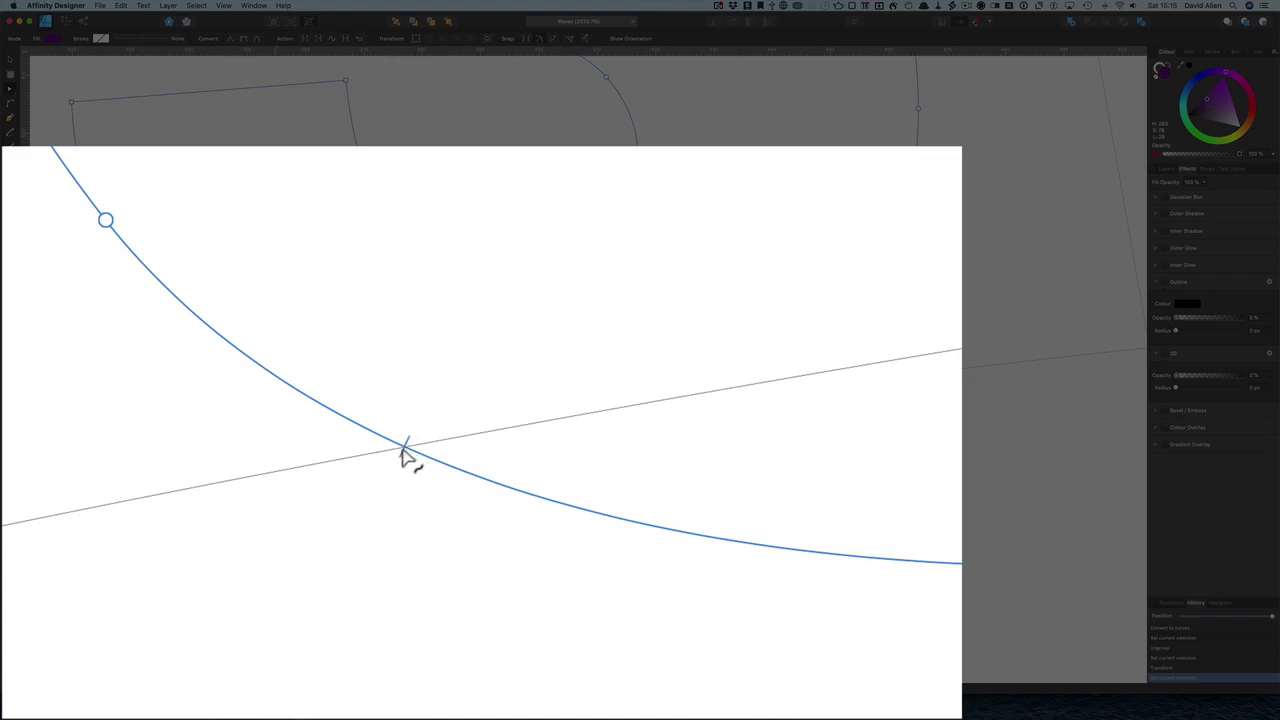
left_click(404, 446)
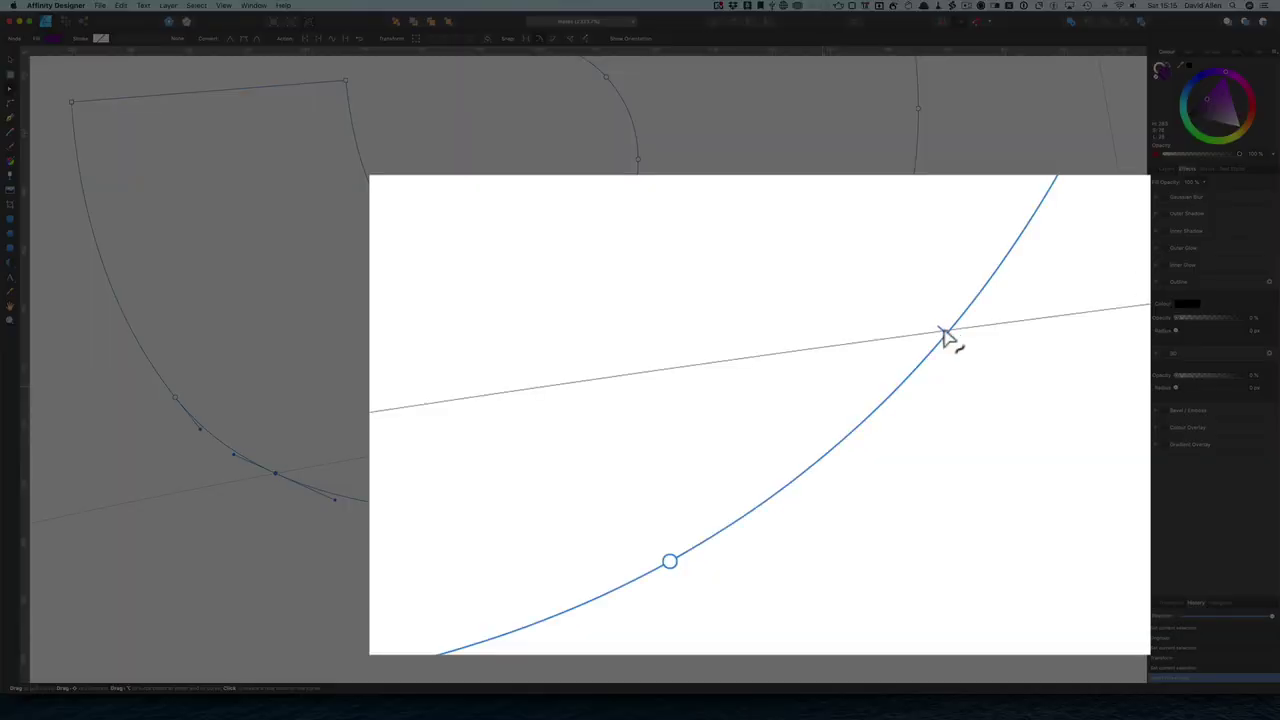
left_click(946, 334)
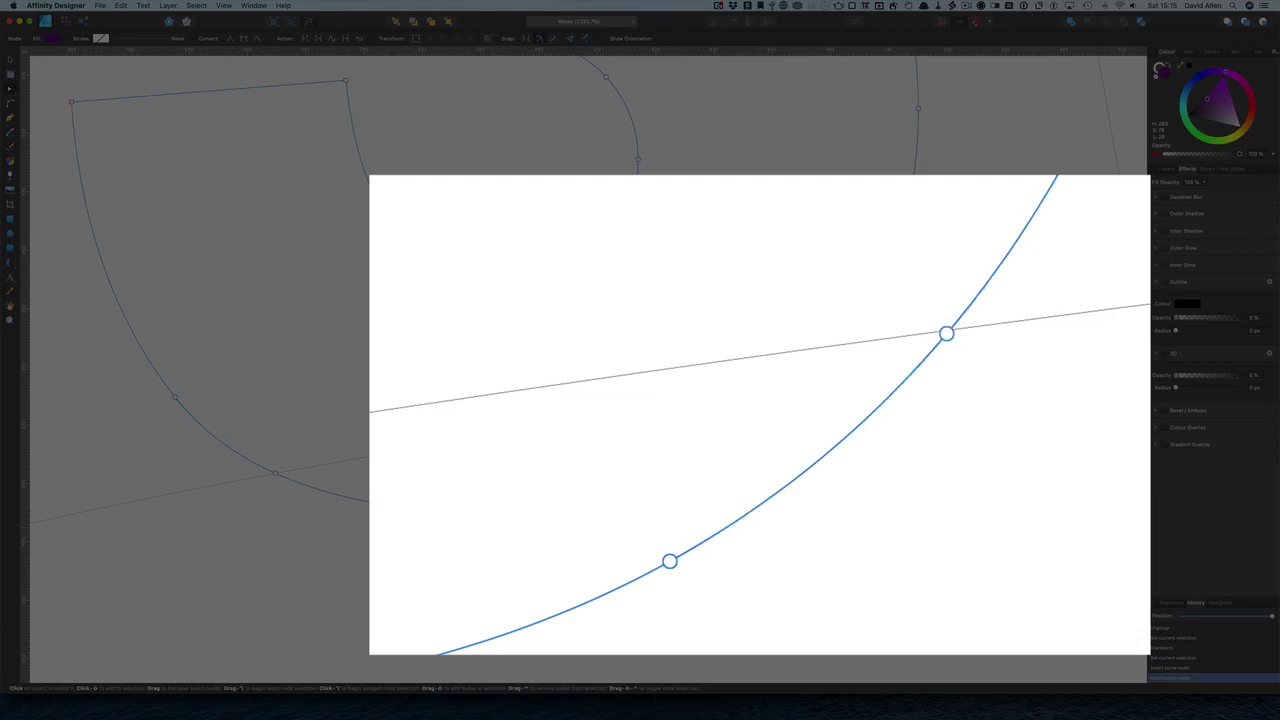
left_click_drag(806, 556, 460, 449)
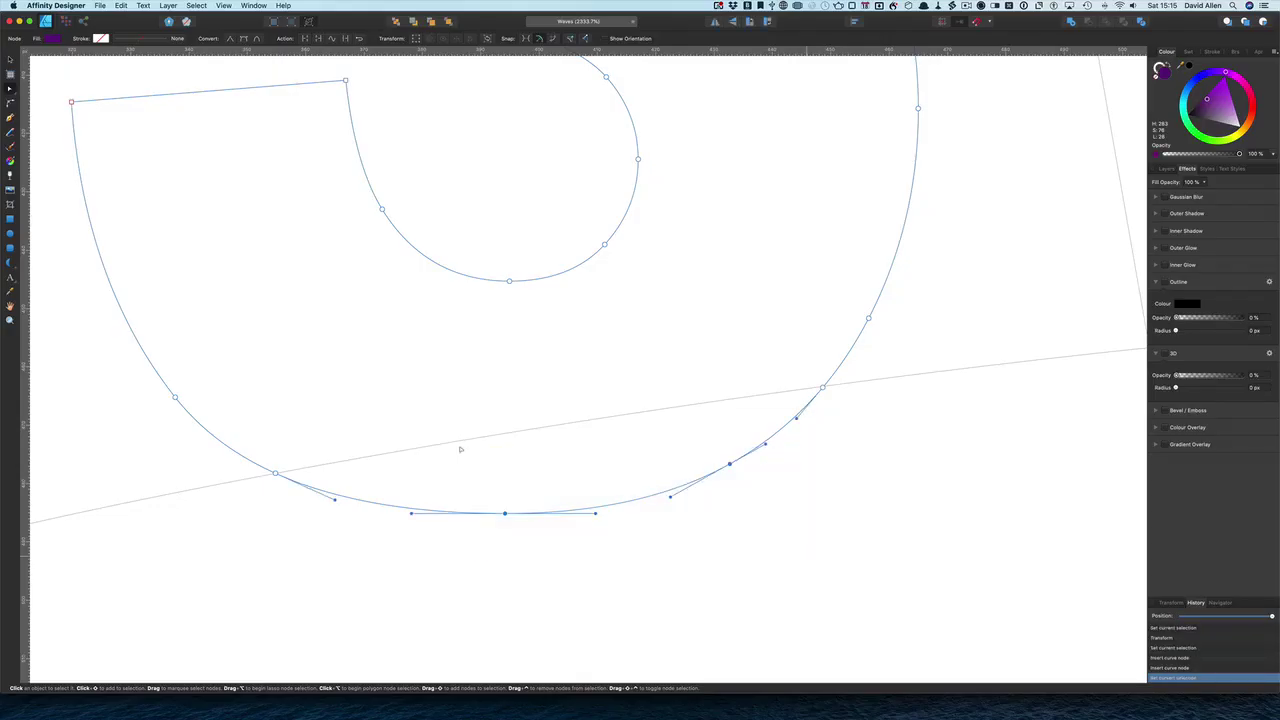
key("Delete")
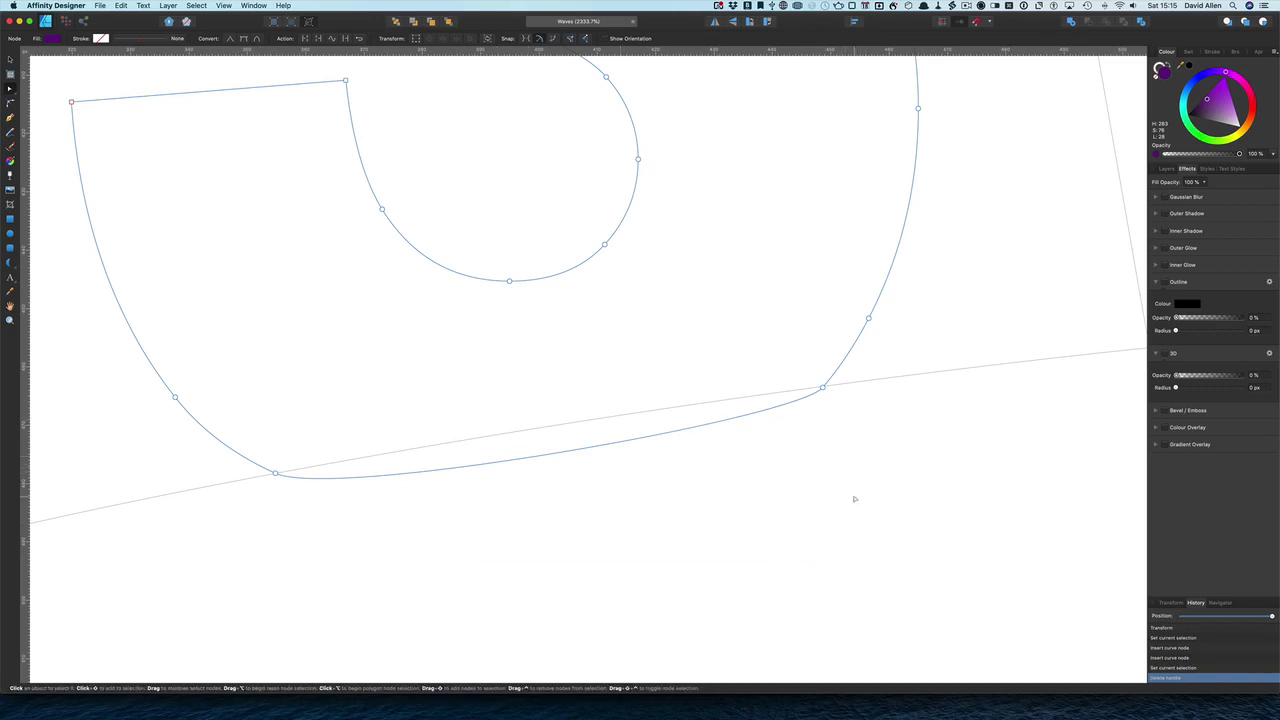
Convert the S's two crossing nodes to sharp and fit its bottom edge to the wavy line with a smooth middle node
left_click_drag(889, 547, 240, 365)
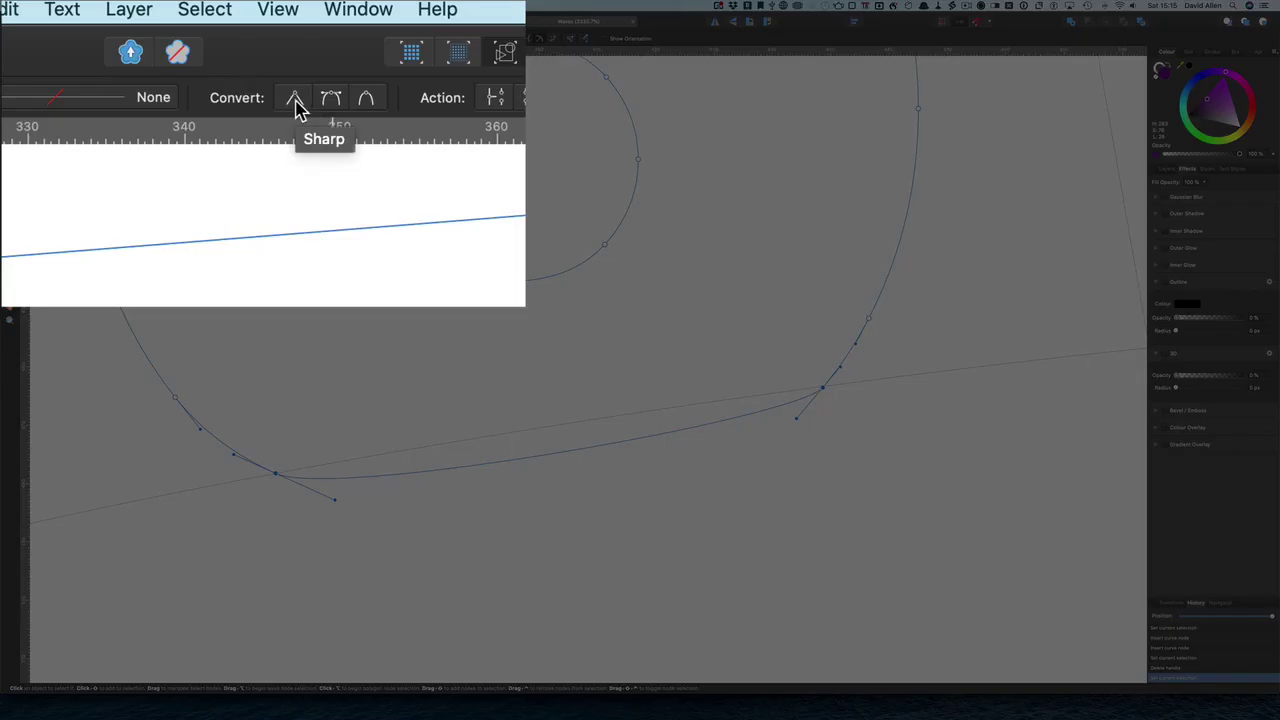
left_click(295, 104)
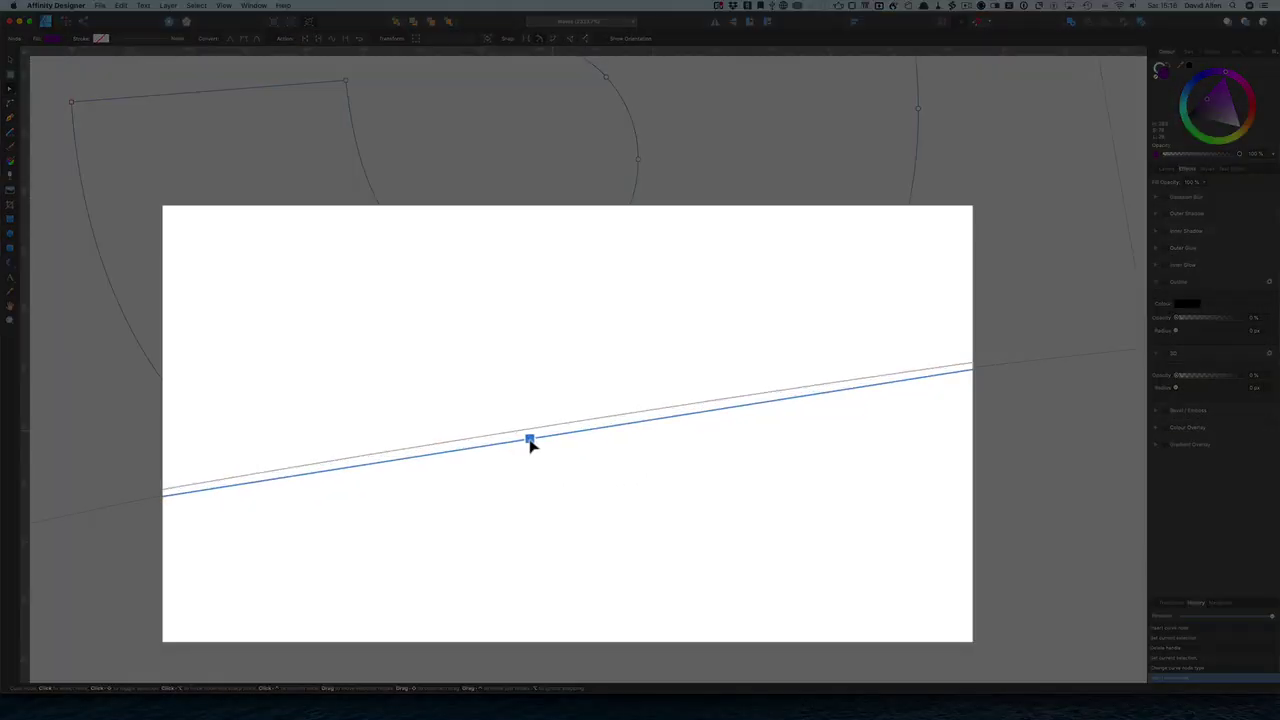
left_click(552, 431)
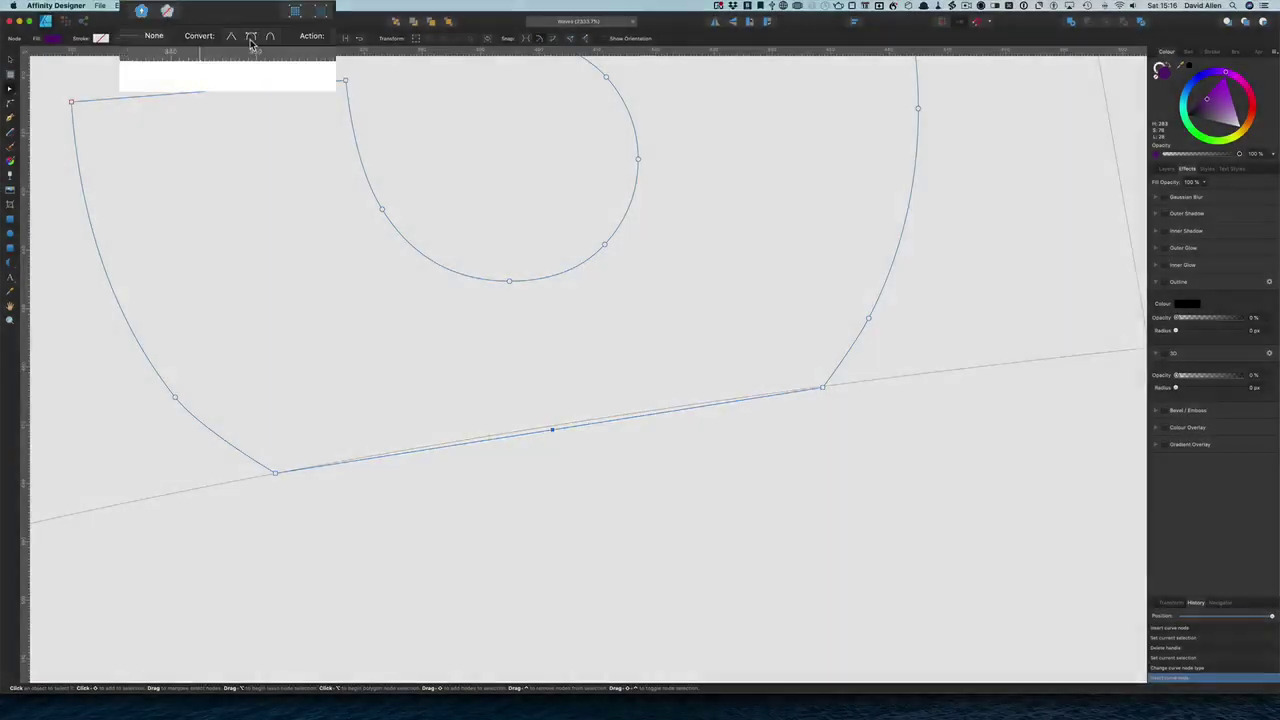
left_click(243, 41)
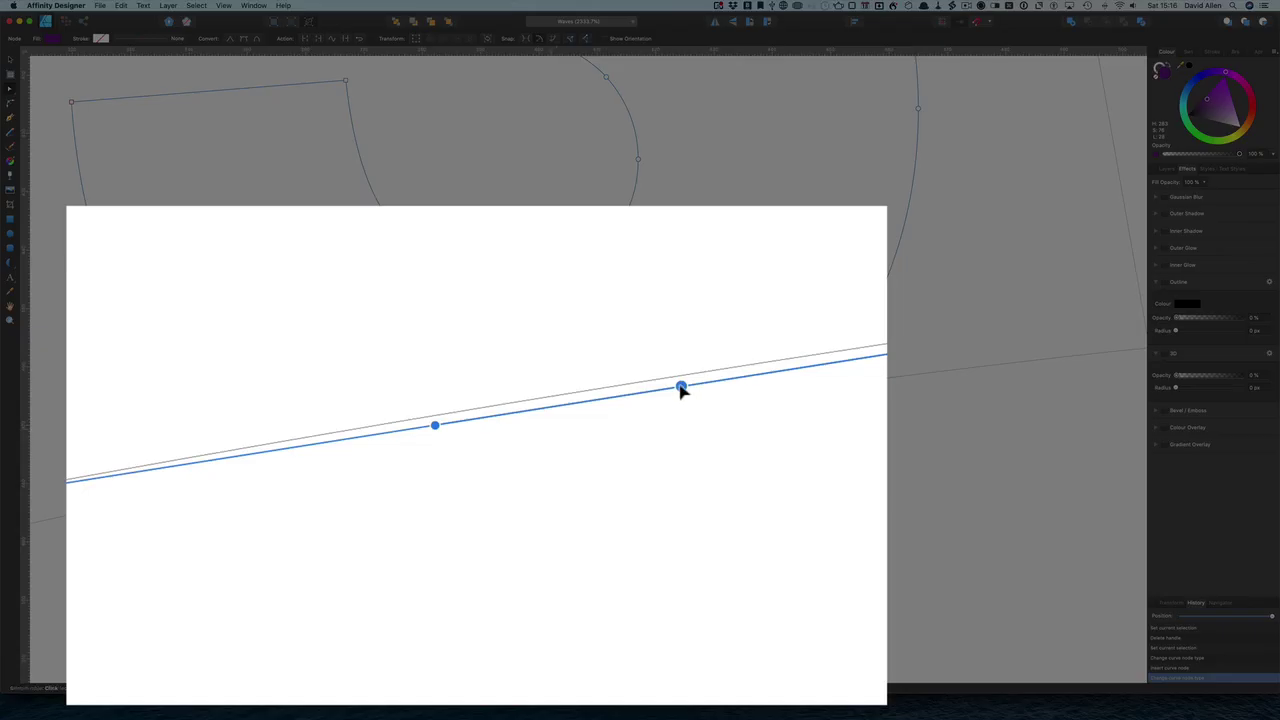
left_click(680, 380)
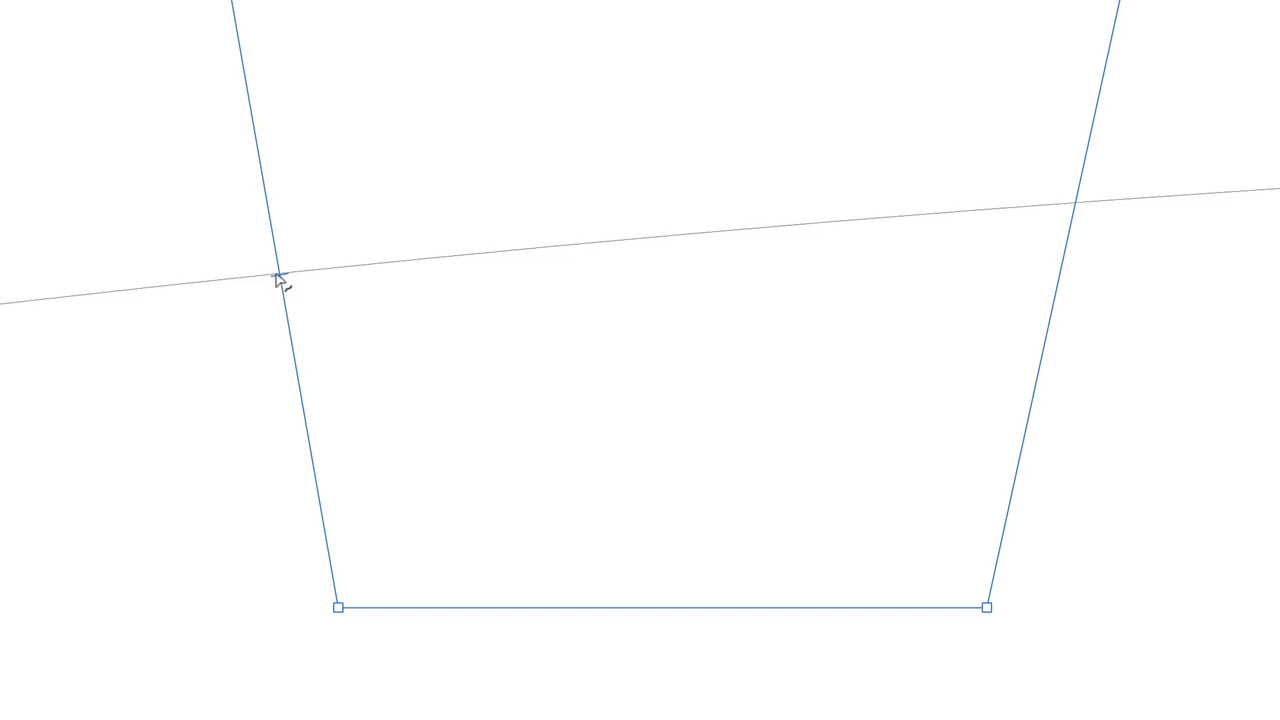
Insert nodes where the W's left foot crosses the wavy line and delete its two bottom corner nodes
left_click(279, 275)
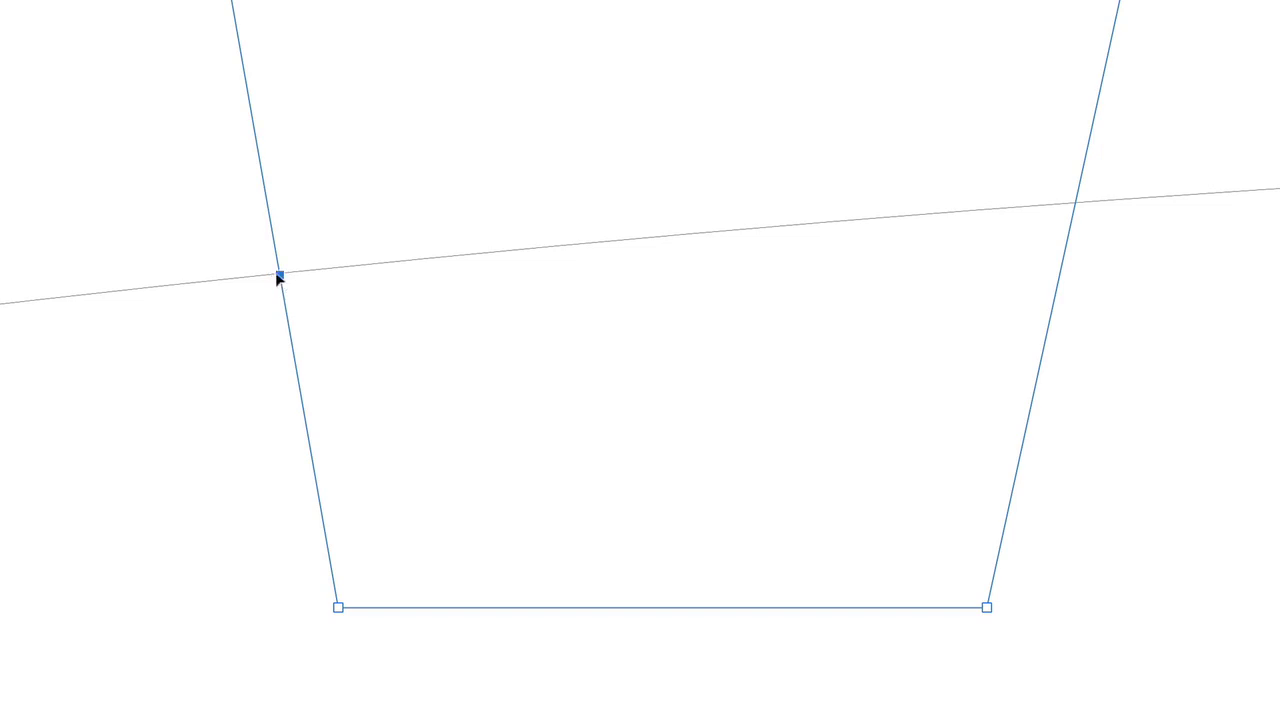
left_click(1075, 203)
left_click_drag(1143, 414, 111, 701)
key("Delete")
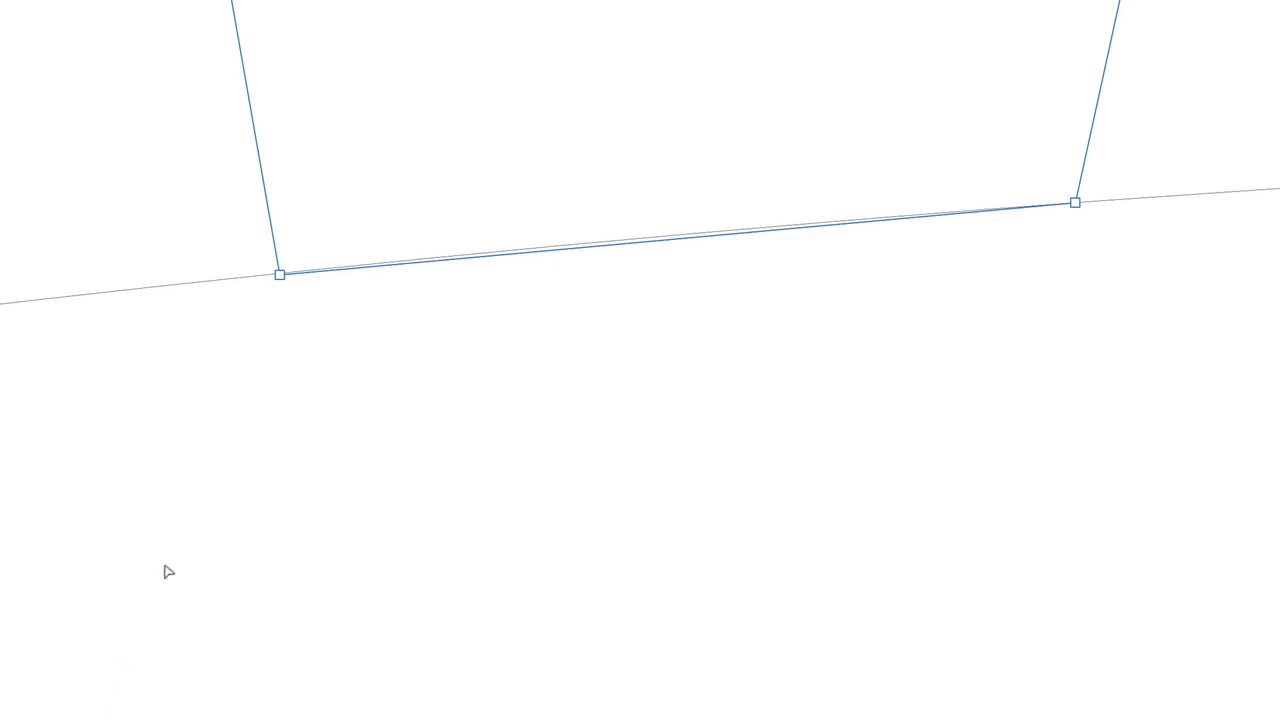
Fit the bottom edge of the W's left foot to the wavy line with a smooth middle node and align its left corner
scroll(168, 572, "down", 2)
scroll(168, 572, "up", 2)
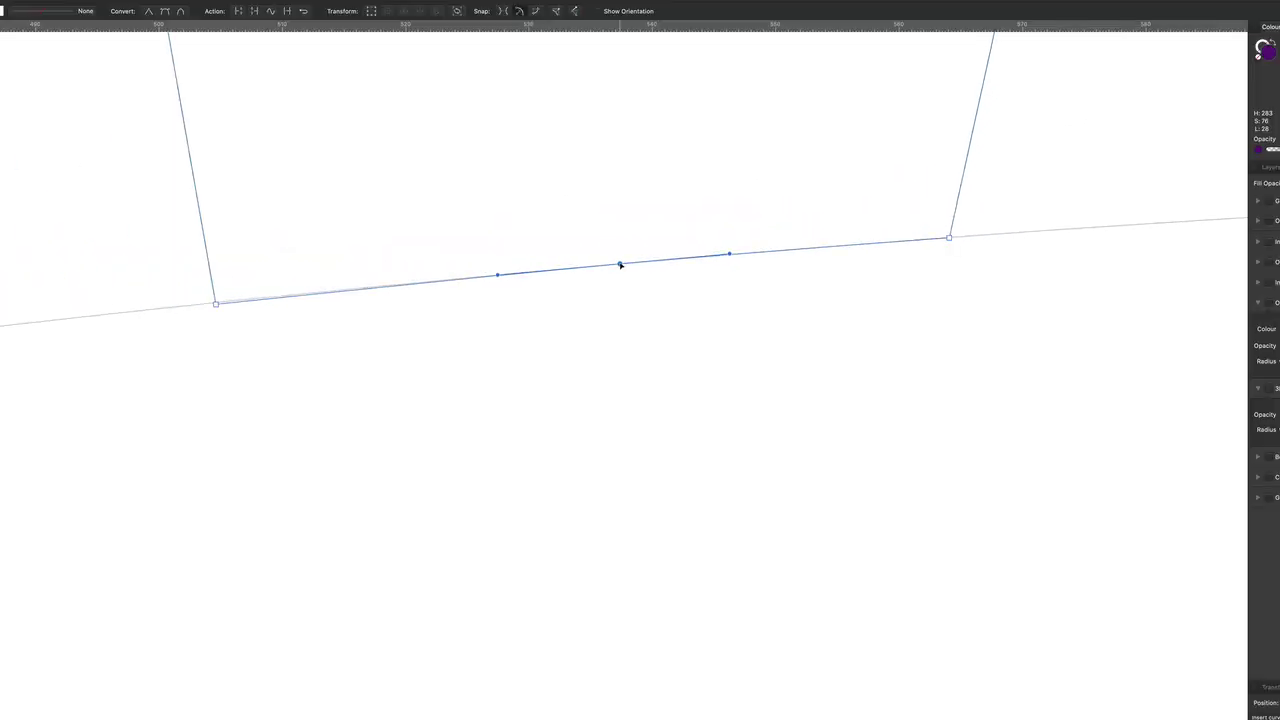
scroll(202, 341, "up", 10)
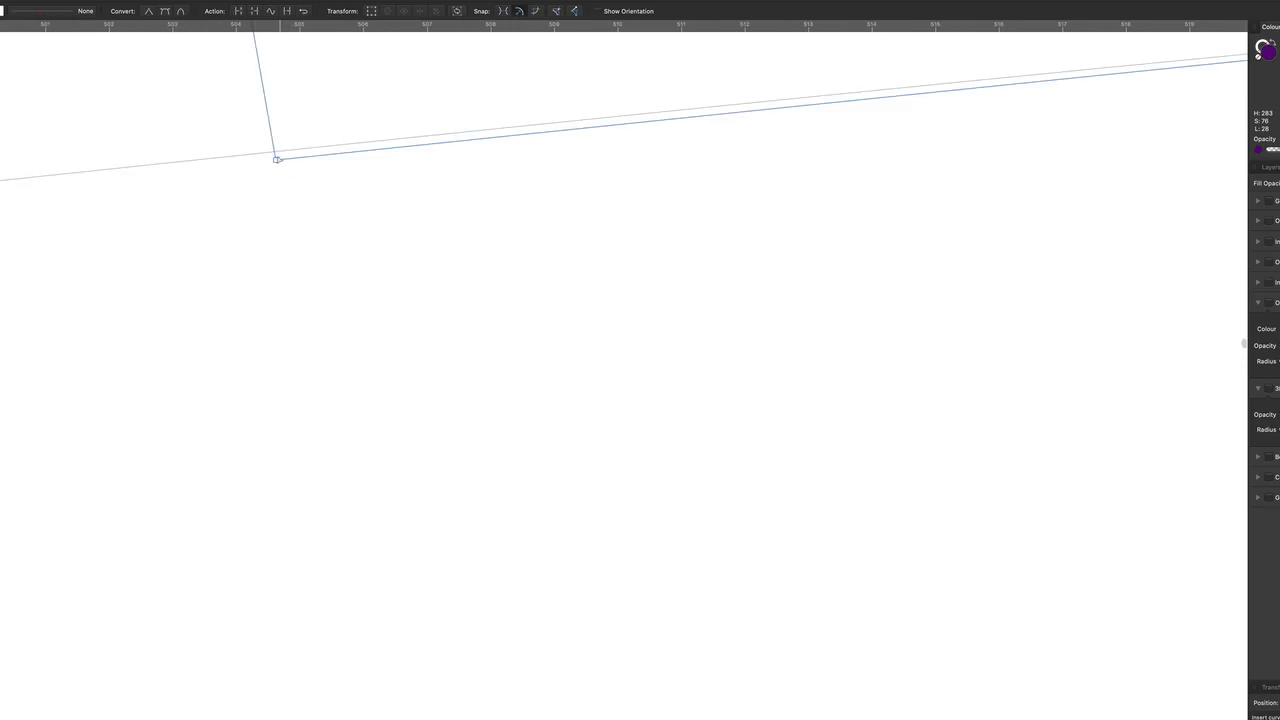
left_click_drag(275, 159, 274, 154)
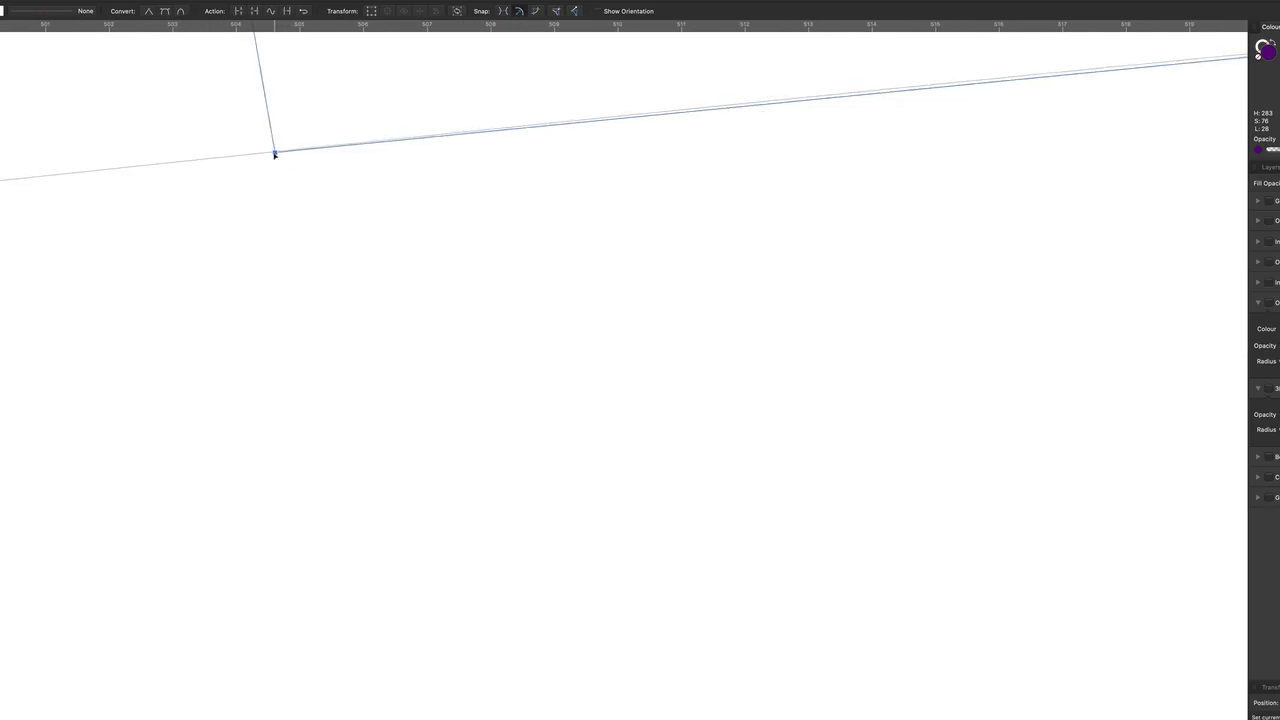
Insert nodes where the W's right foot crosses the wavy line and delete its two bottom corner nodes
scroll(399, 258, "down", 3)
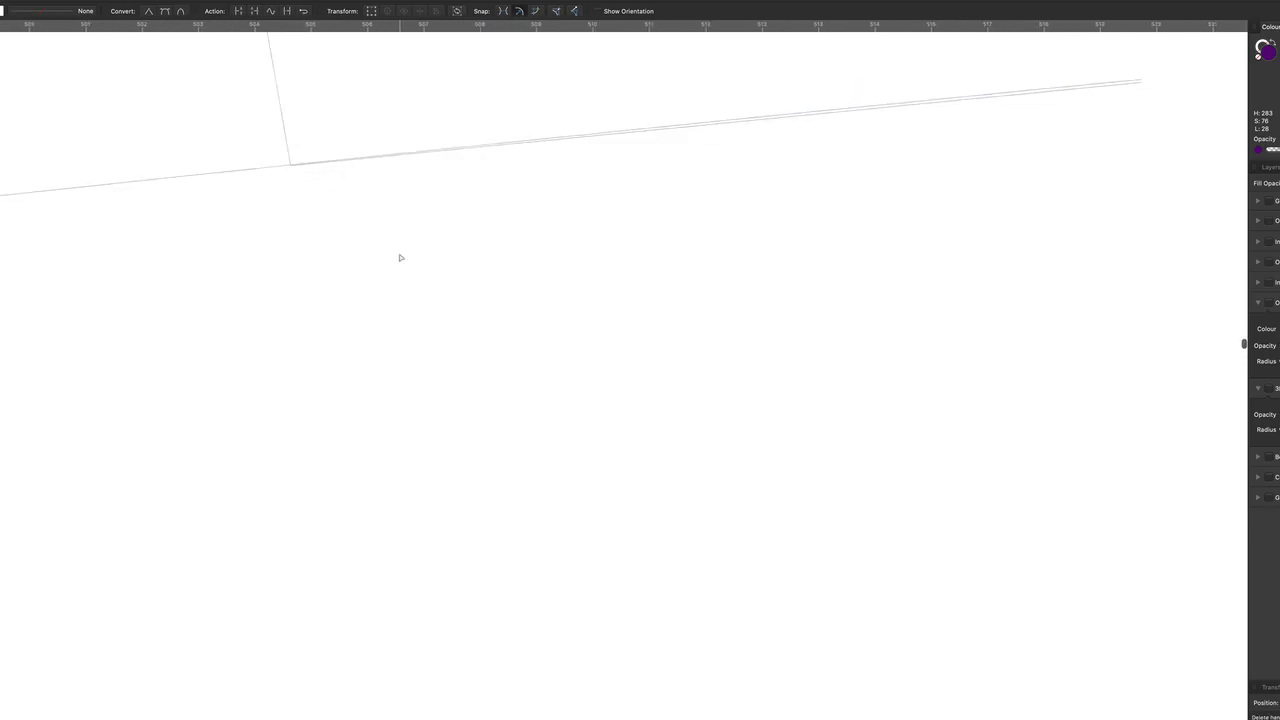
scroll(322, 280, "down", 5)
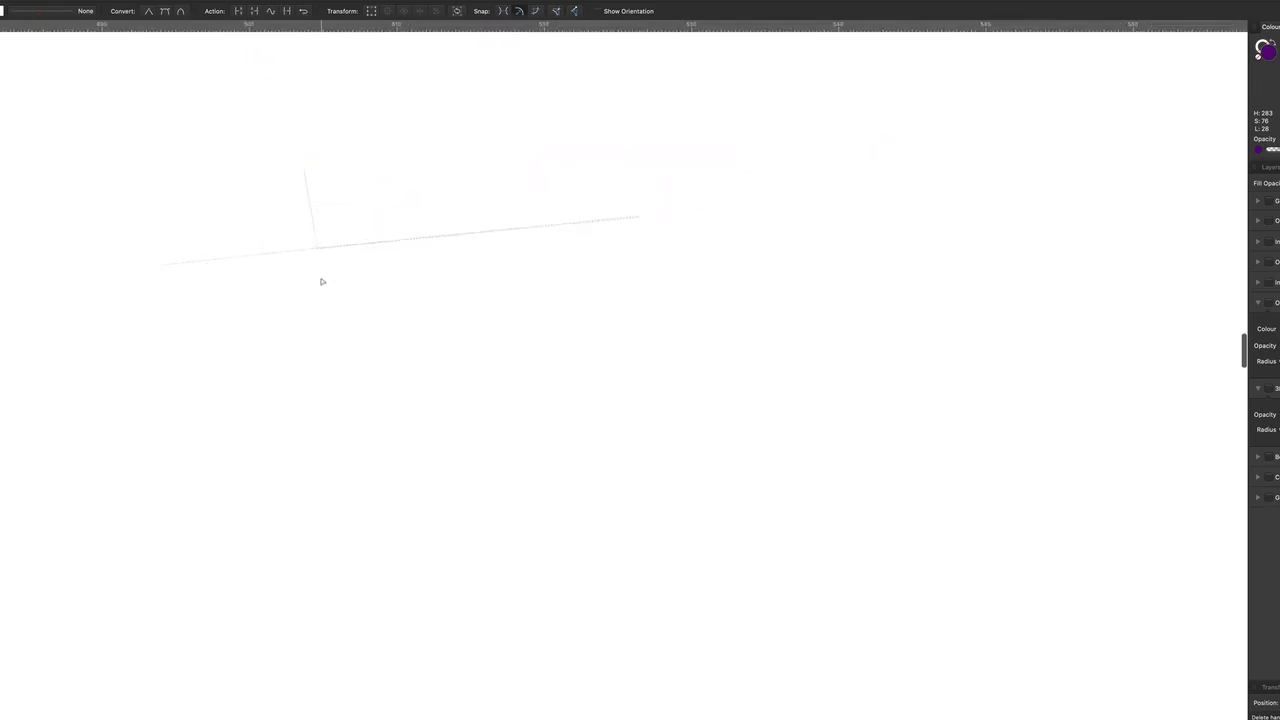
scroll(322, 281, "right", 10)
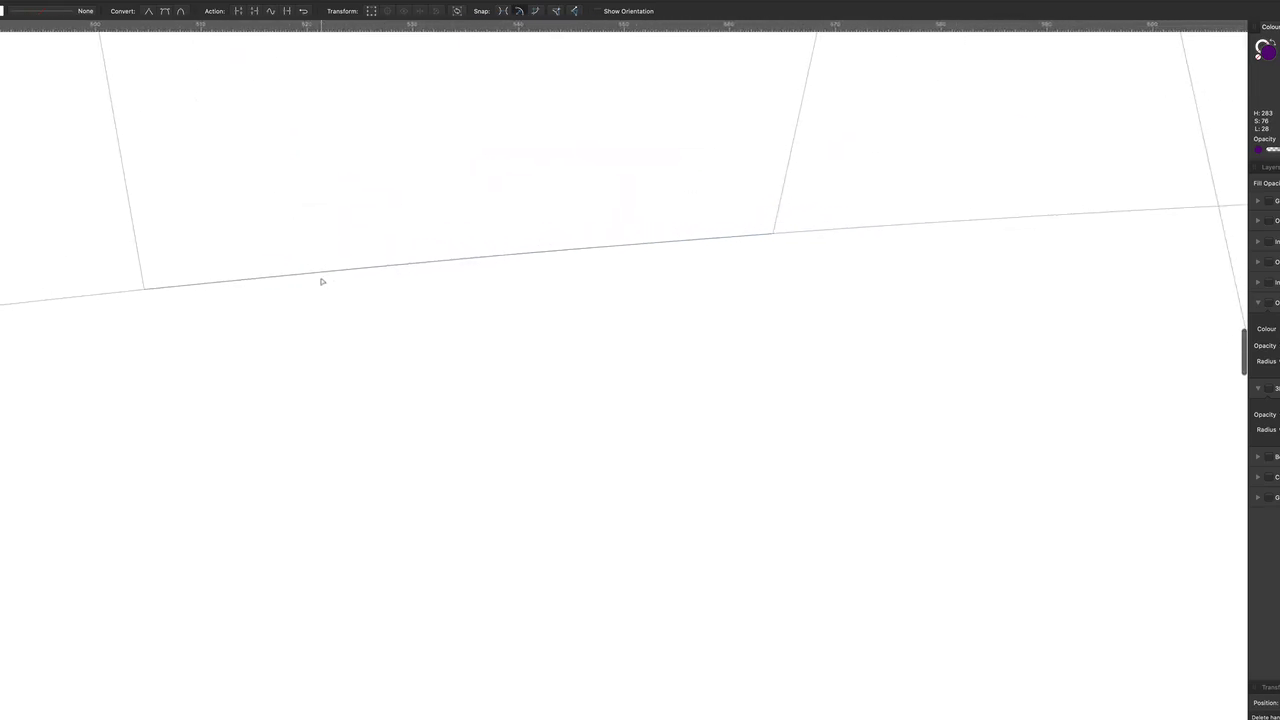
scroll(322, 281, "right", 10)
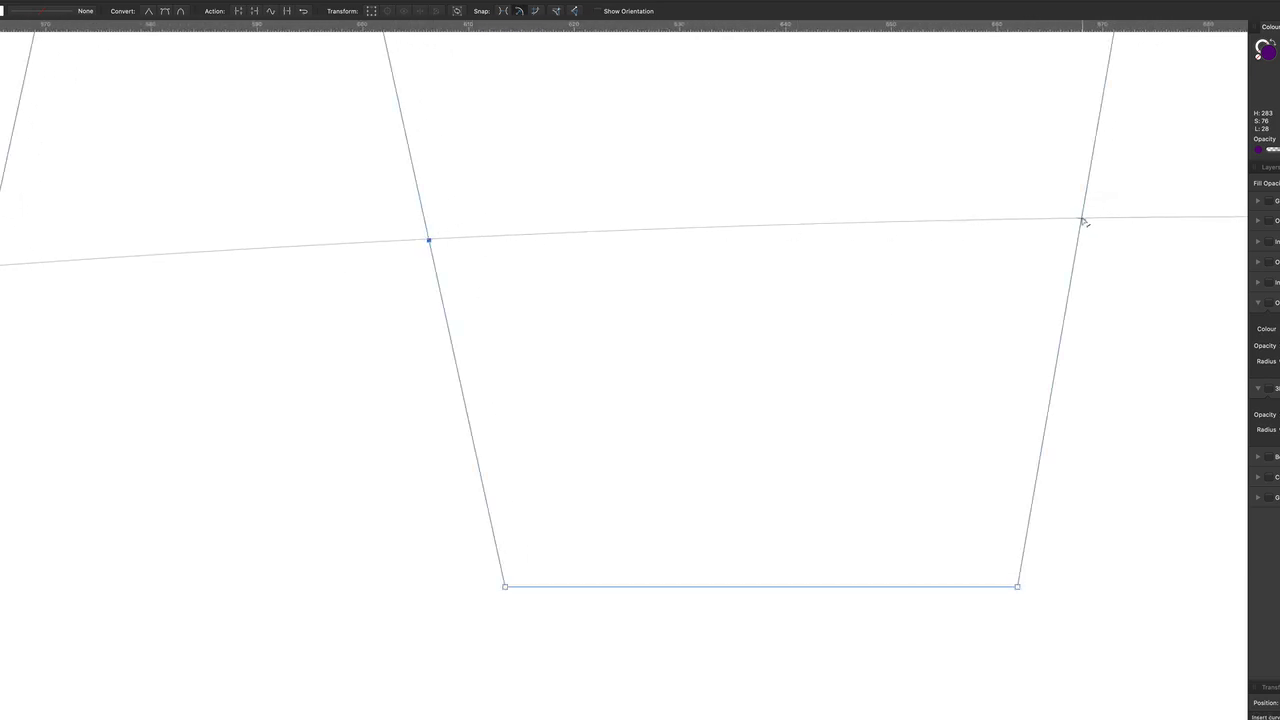
left_click_drag(1092, 362, 326, 615)
key("Delete")
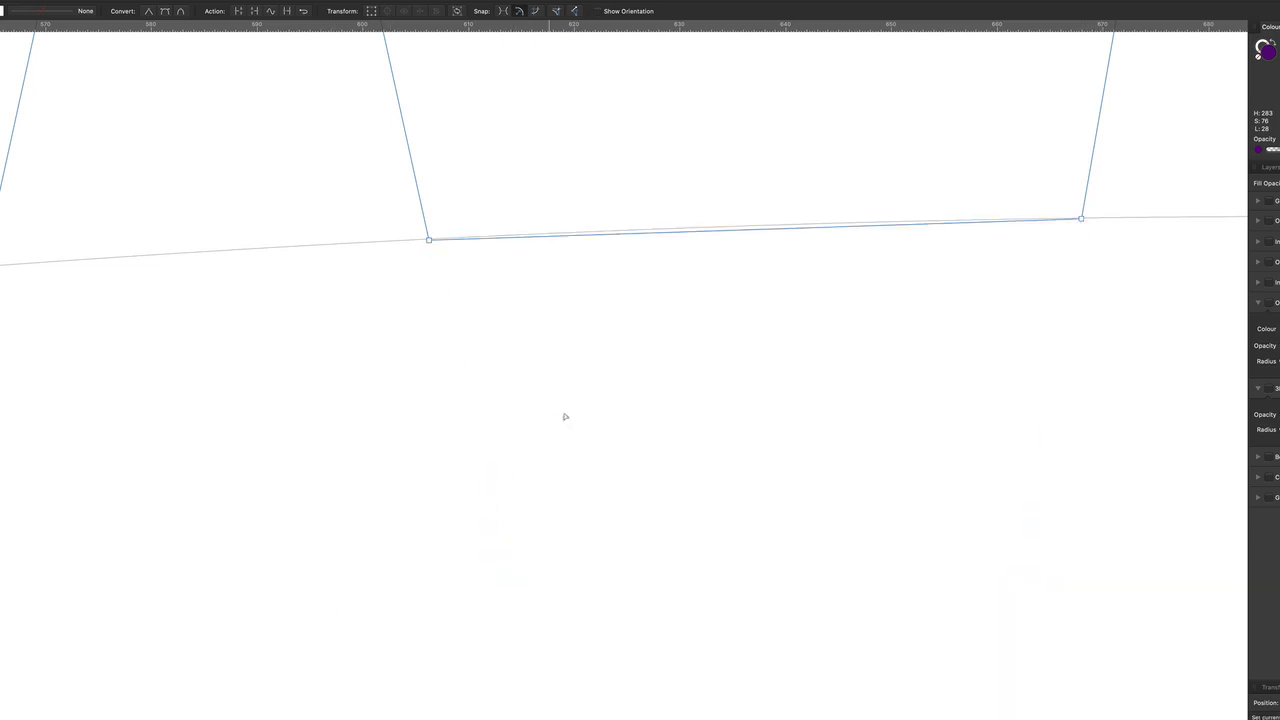
Insert a middle node in the bottom edge of the W's right foot and fit the edge to the wavy line with its handles
left_click(749, 231)
mouse_move(858, 227)
left_mouse_down()
mouse_move(857, 240)
mouse_move(860, 211)
mouse_move(860, 228)
left_mouse_up()
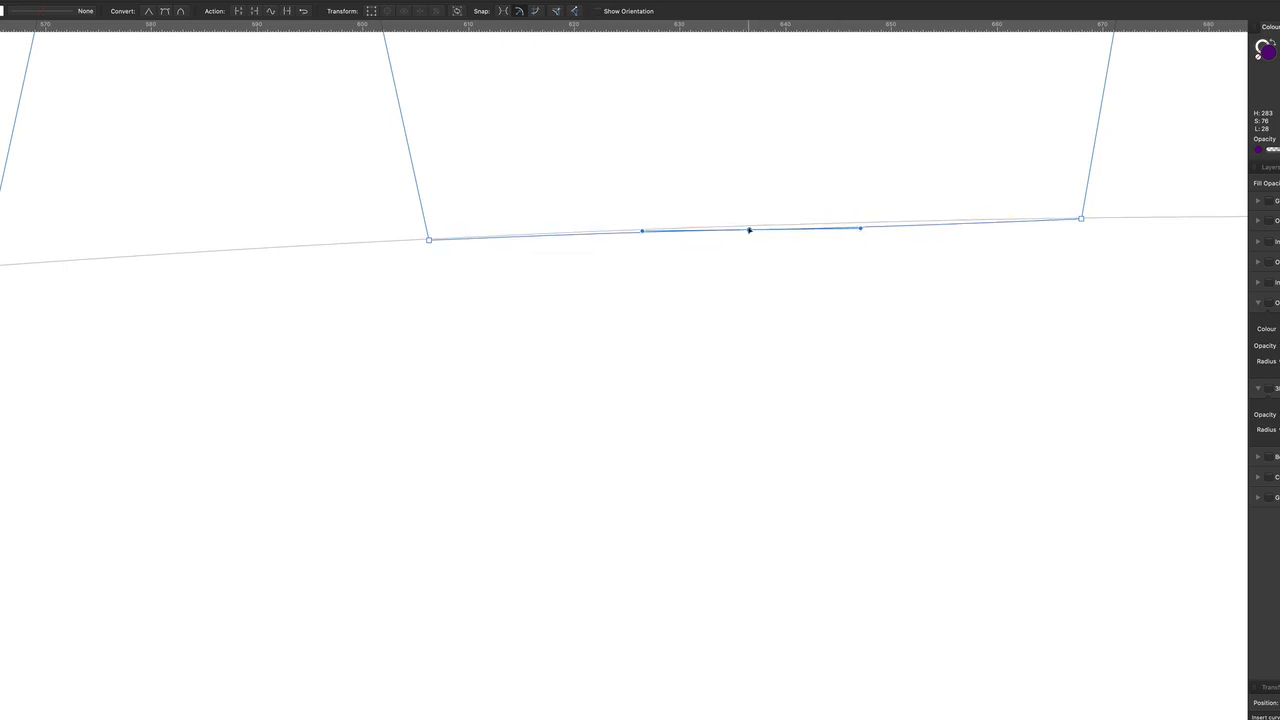
left_click_drag(750, 231, 750, 227)
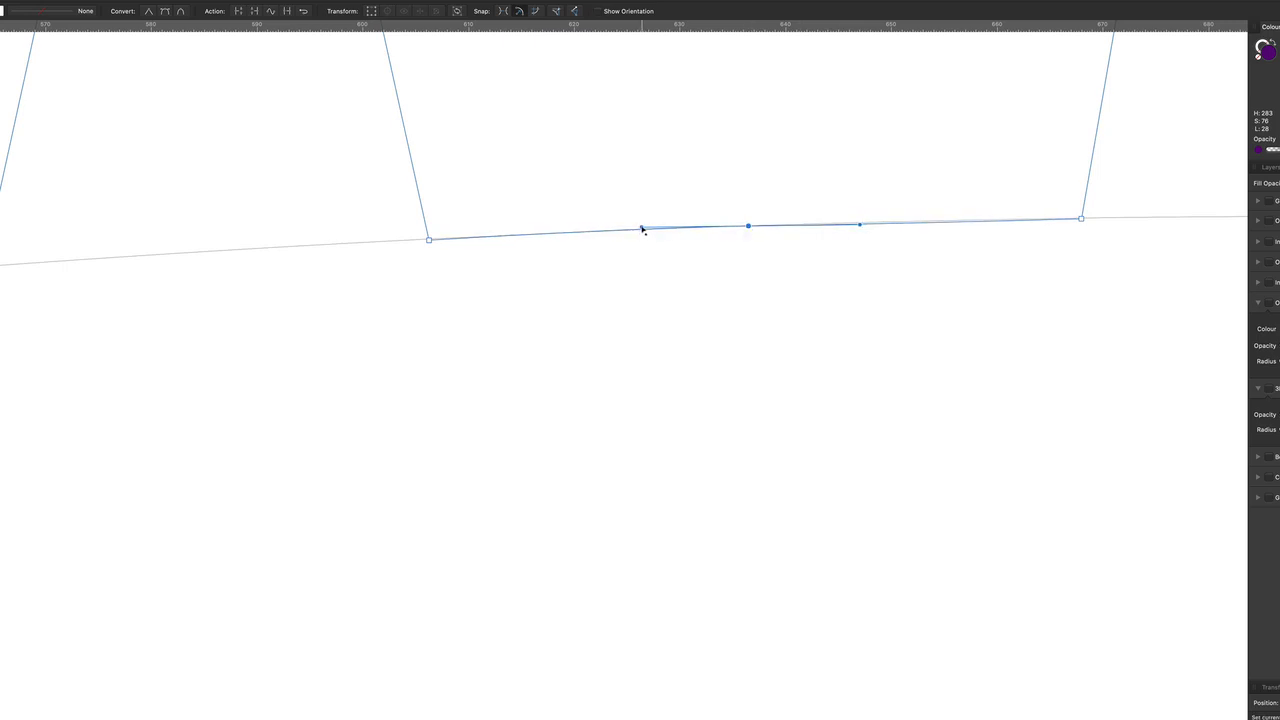
left_click_drag(643, 230, 643, 229)
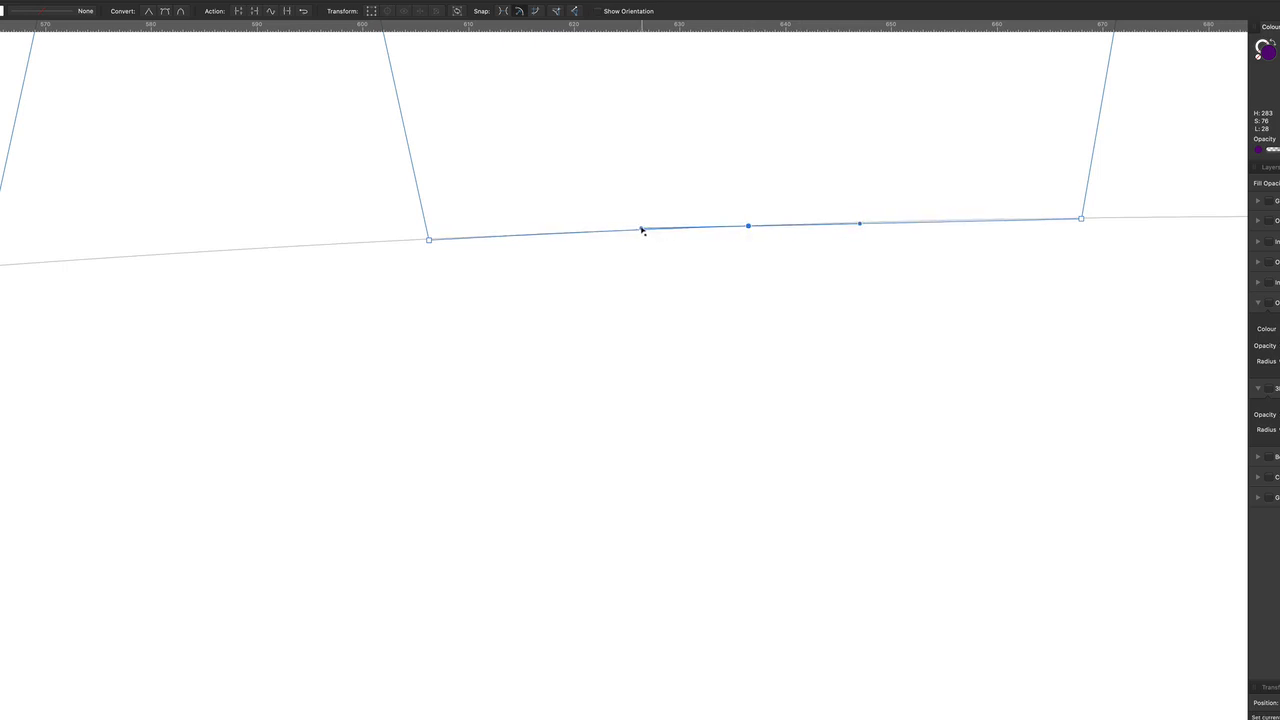
left_click(429, 241)
Move the two bottom corner nodes of the N's left stem up onto the wavy line
scroll(747, 228, "right", 10)
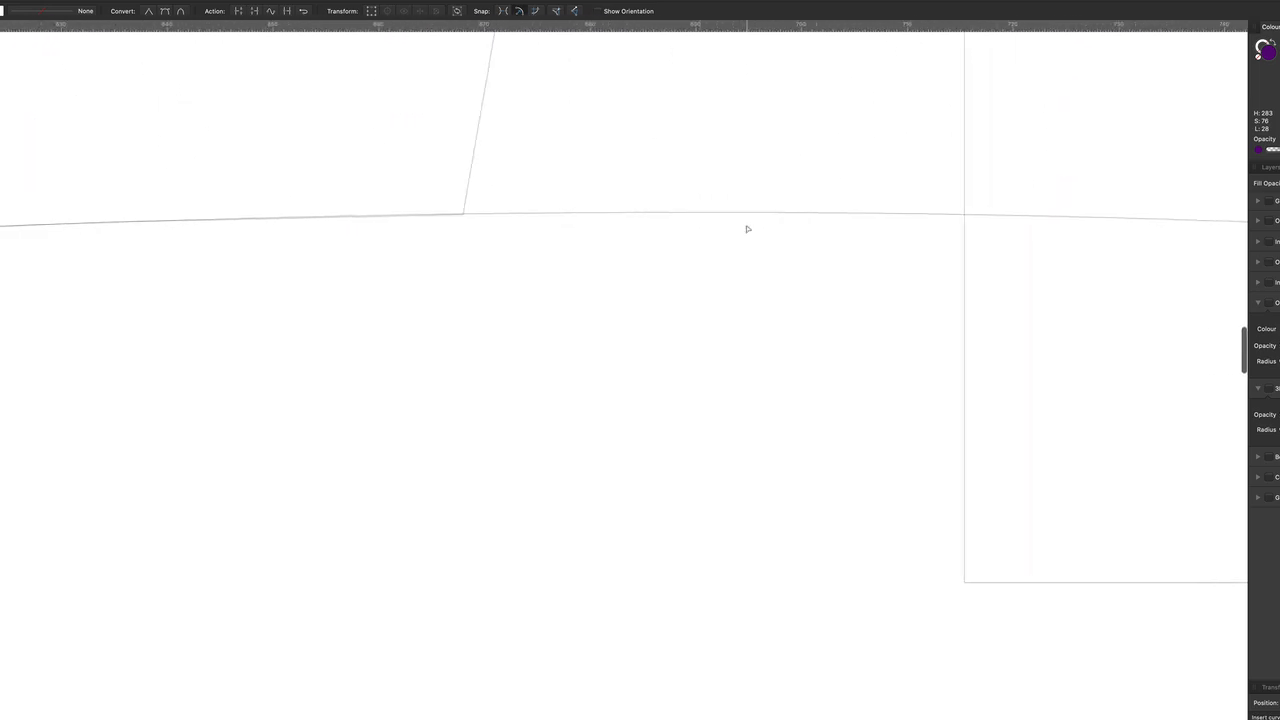
scroll(303, 331, "right", 10)
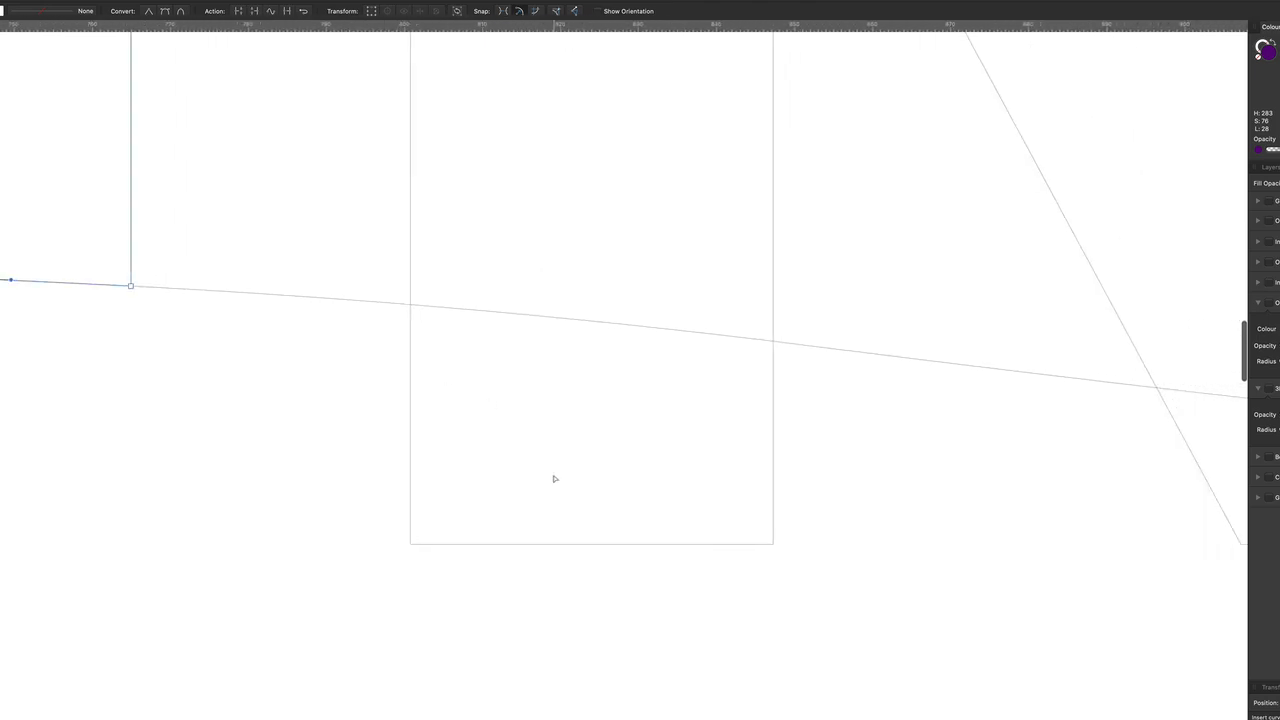
left_click(772, 544)
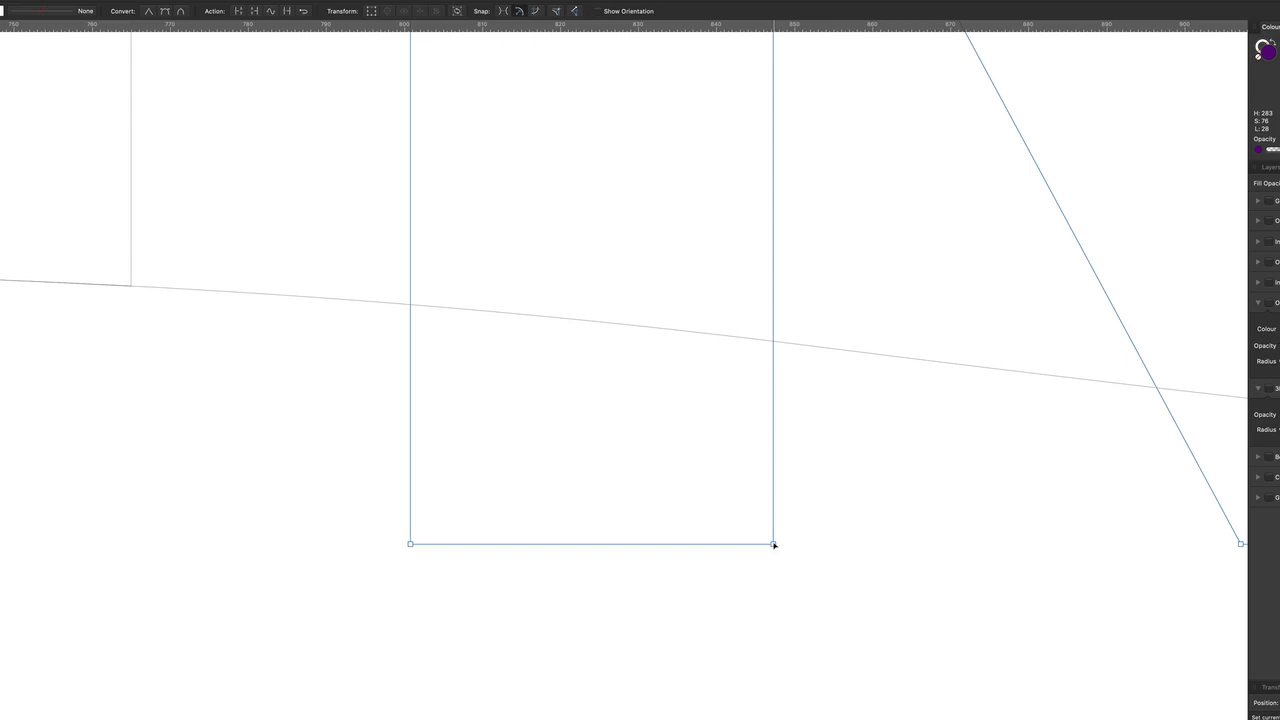
left_click_drag(773, 544, 775, 342)
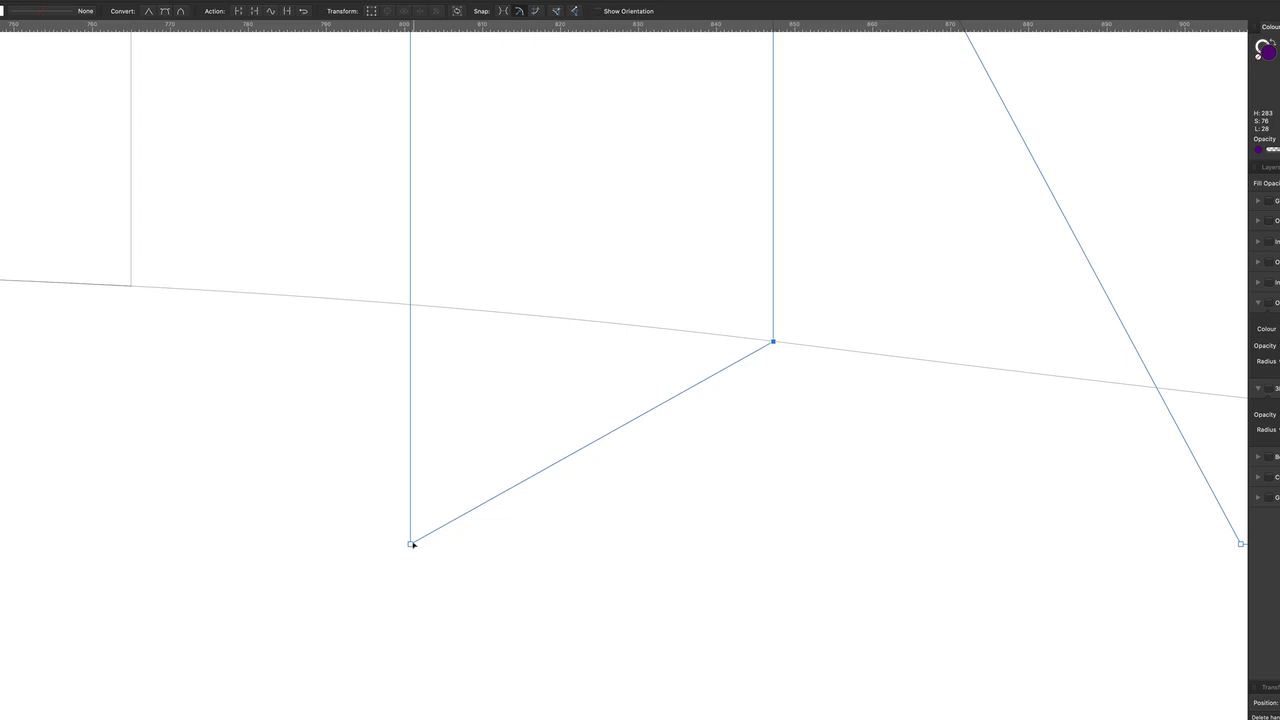
left_click_drag(410, 545, 410, 307)
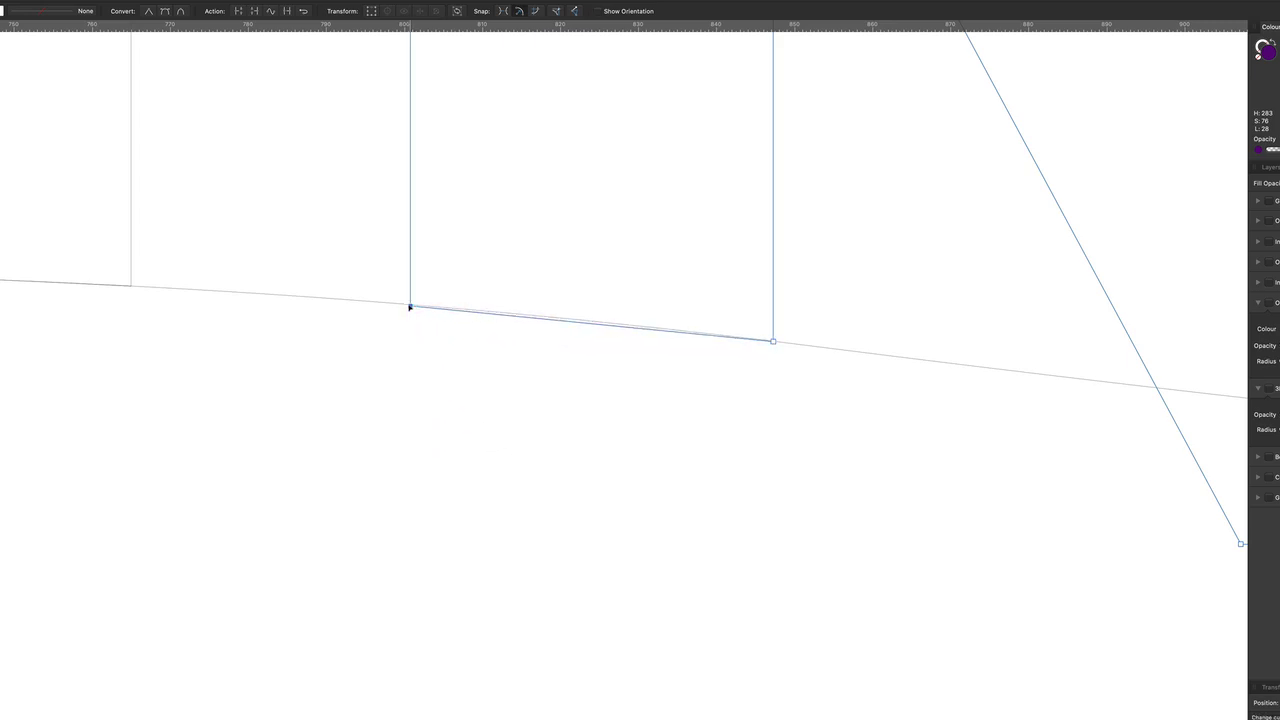
Fit the bottom edge of the N's left stem to the wavy line with a smooth middle node and align its left corner
scroll(410, 306, "up", 6)
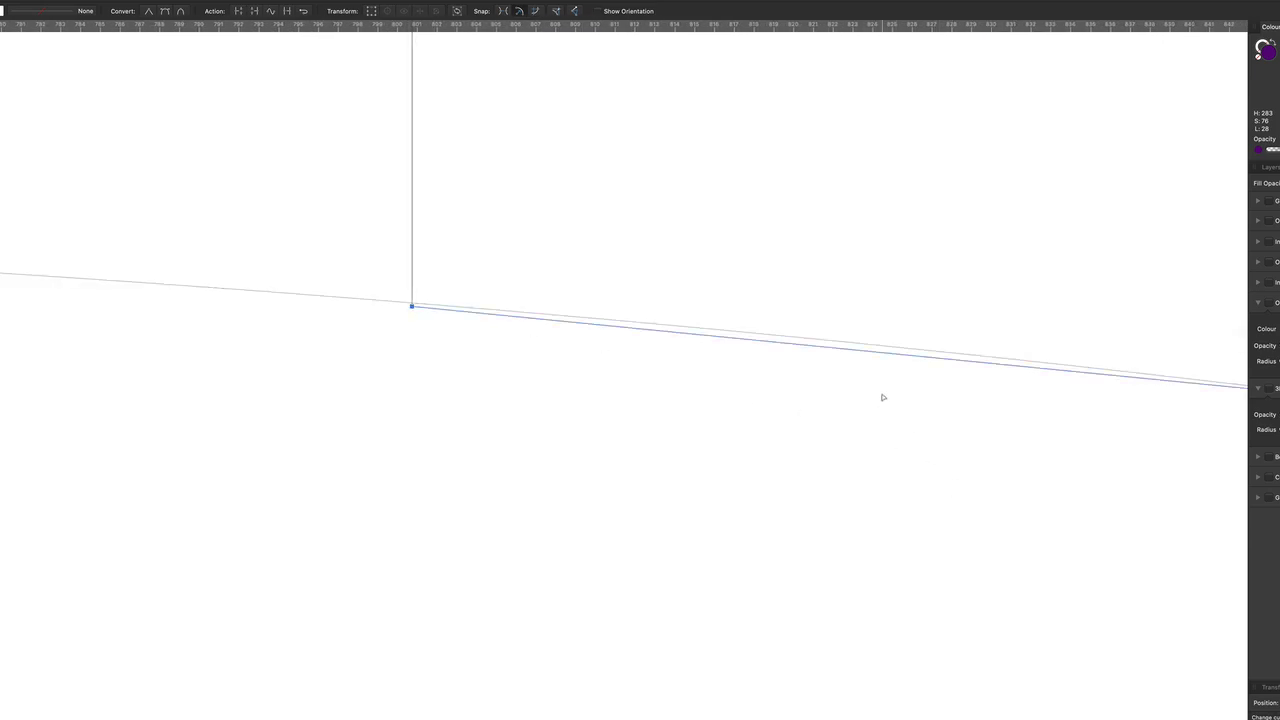
left_click(849, 350)
left_click(166, 11)
left_click_drag(849, 350, 849, 343)
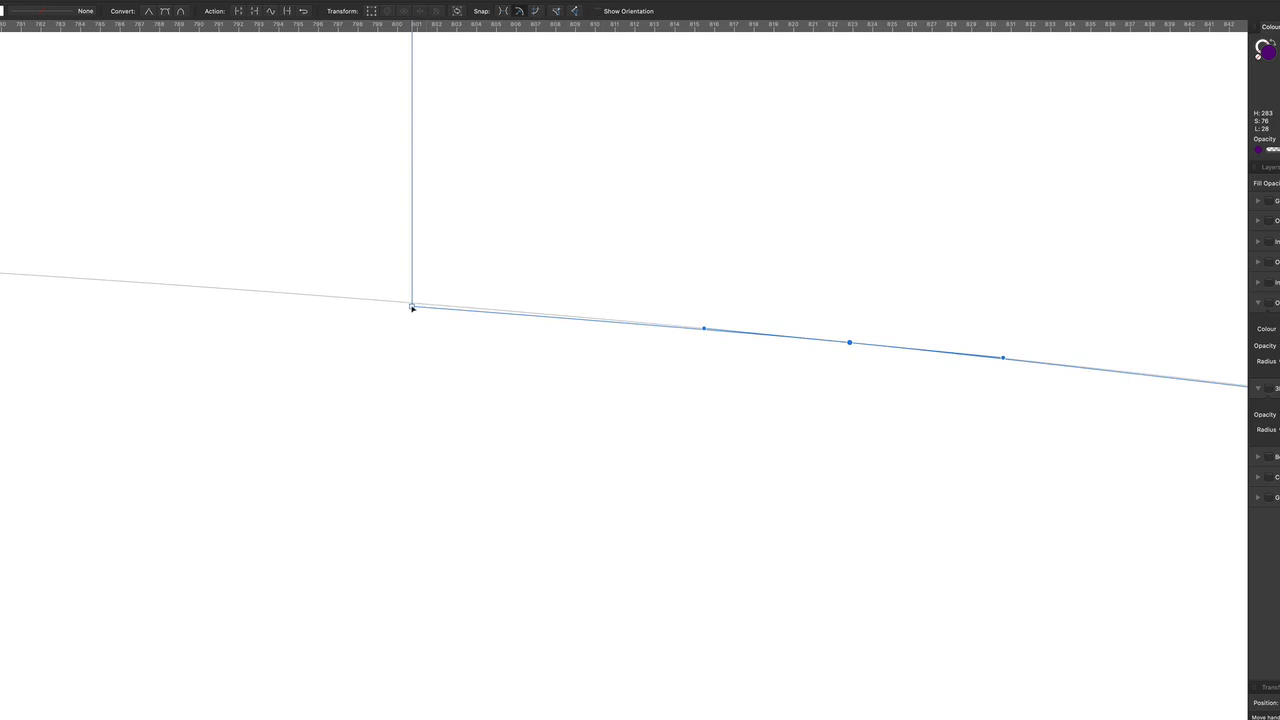
left_click_drag(412, 305, 413, 302)
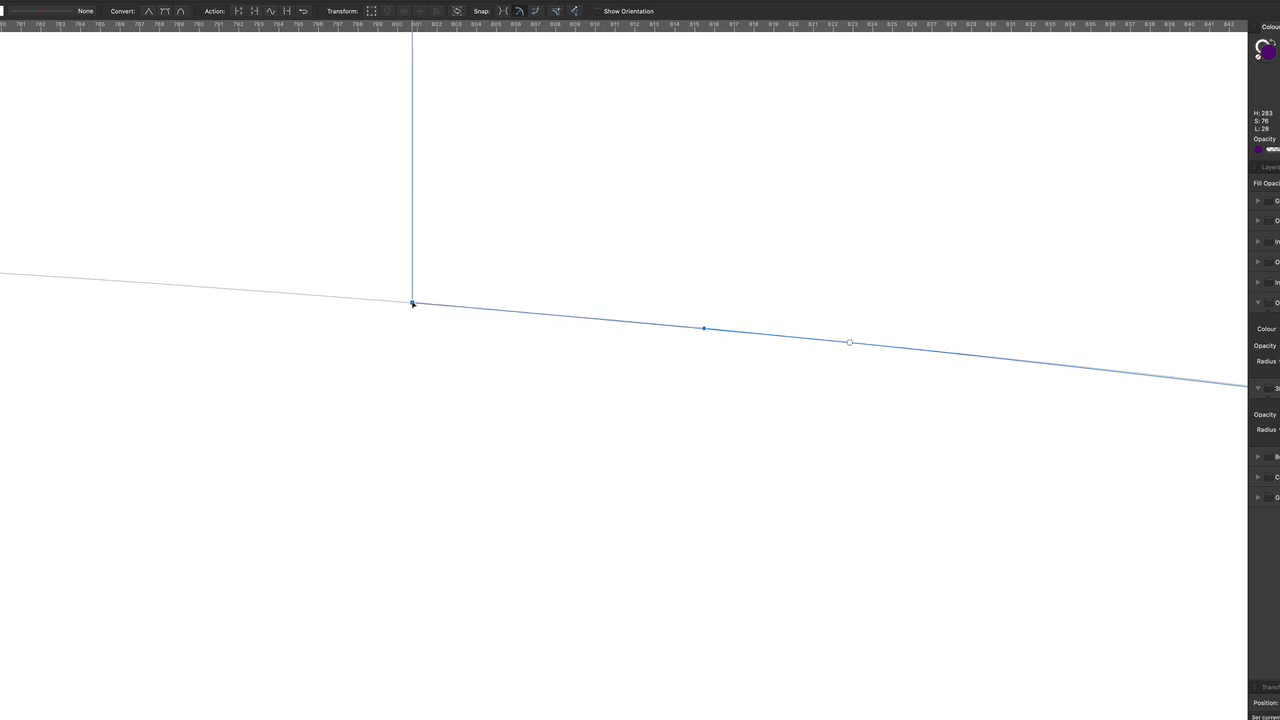
Insert nodes where the N's right foot crosses the wavy line and delete its two bottom corner nodes
scroll(412, 304, "right", 15)
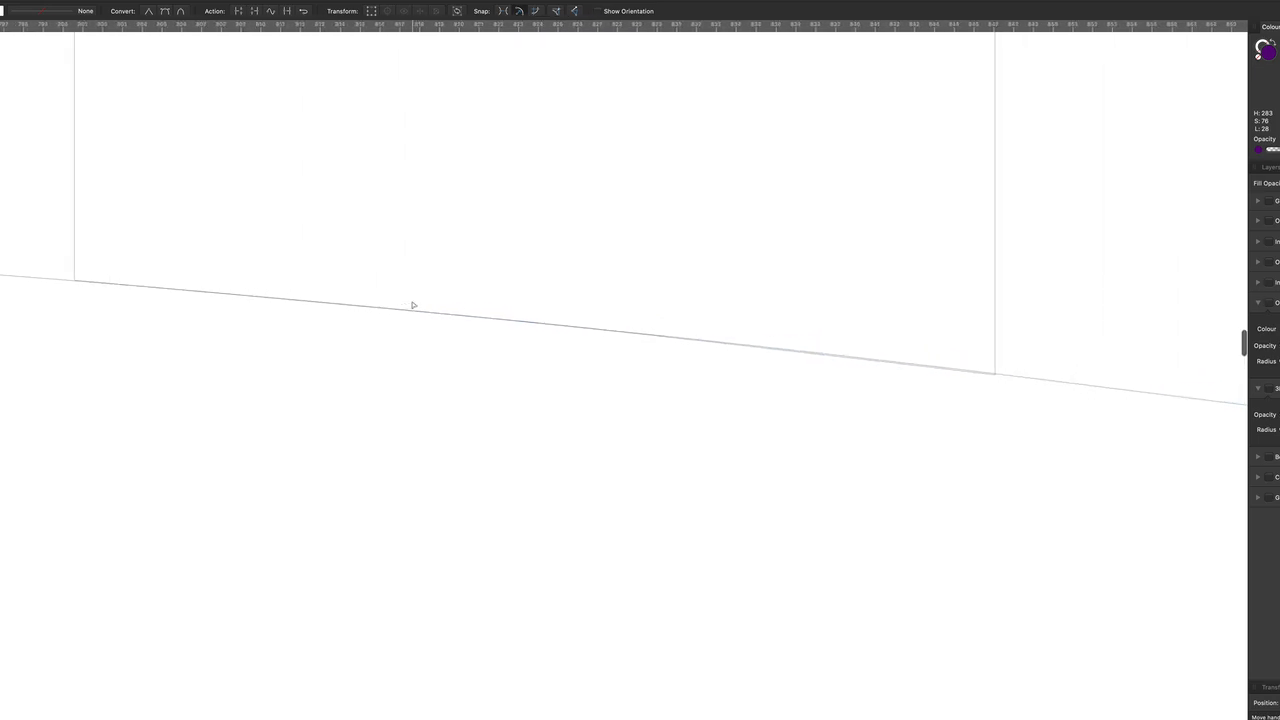
scroll(412, 304, "right", 10)
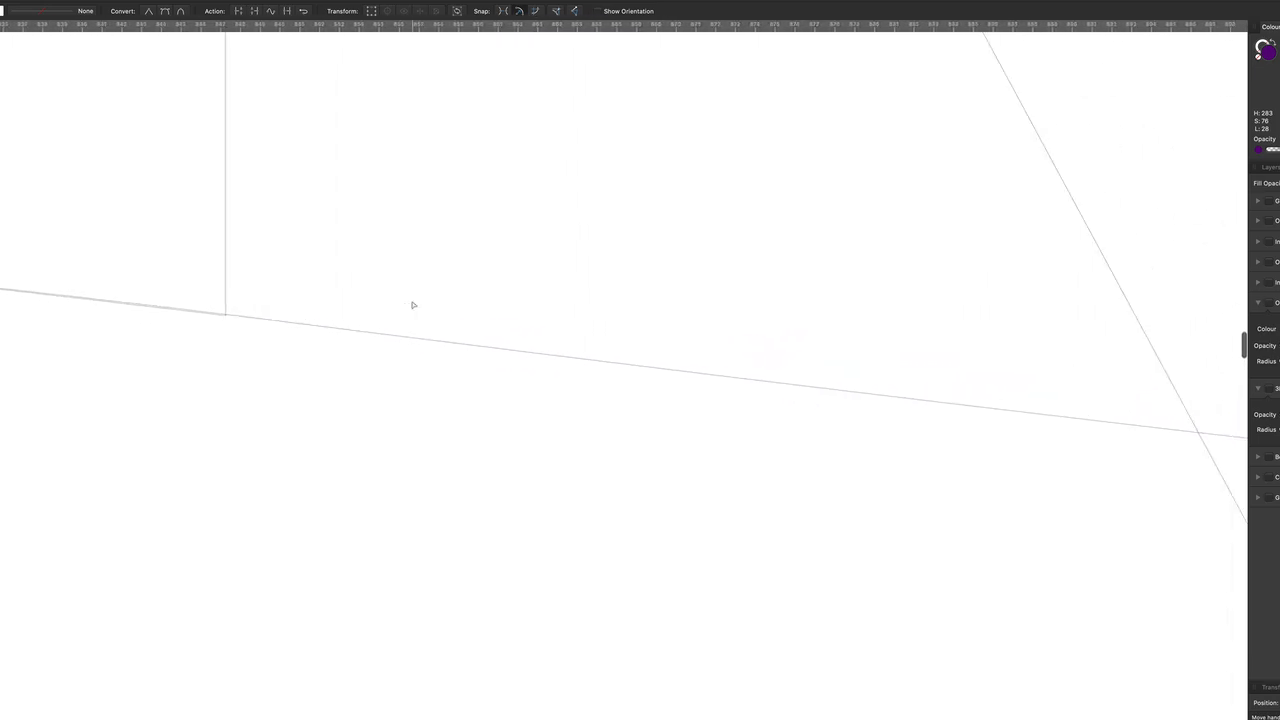
scroll(412, 304, "right", 5)
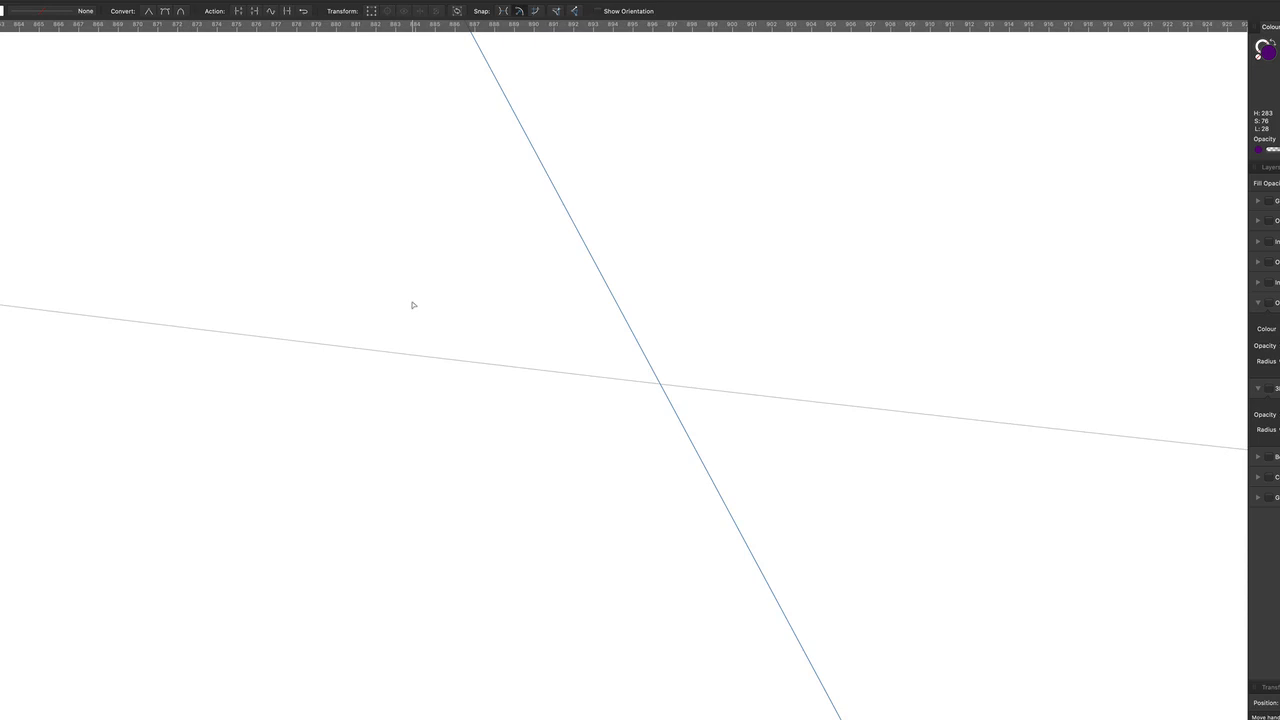
scroll(412, 305, "down", 4)
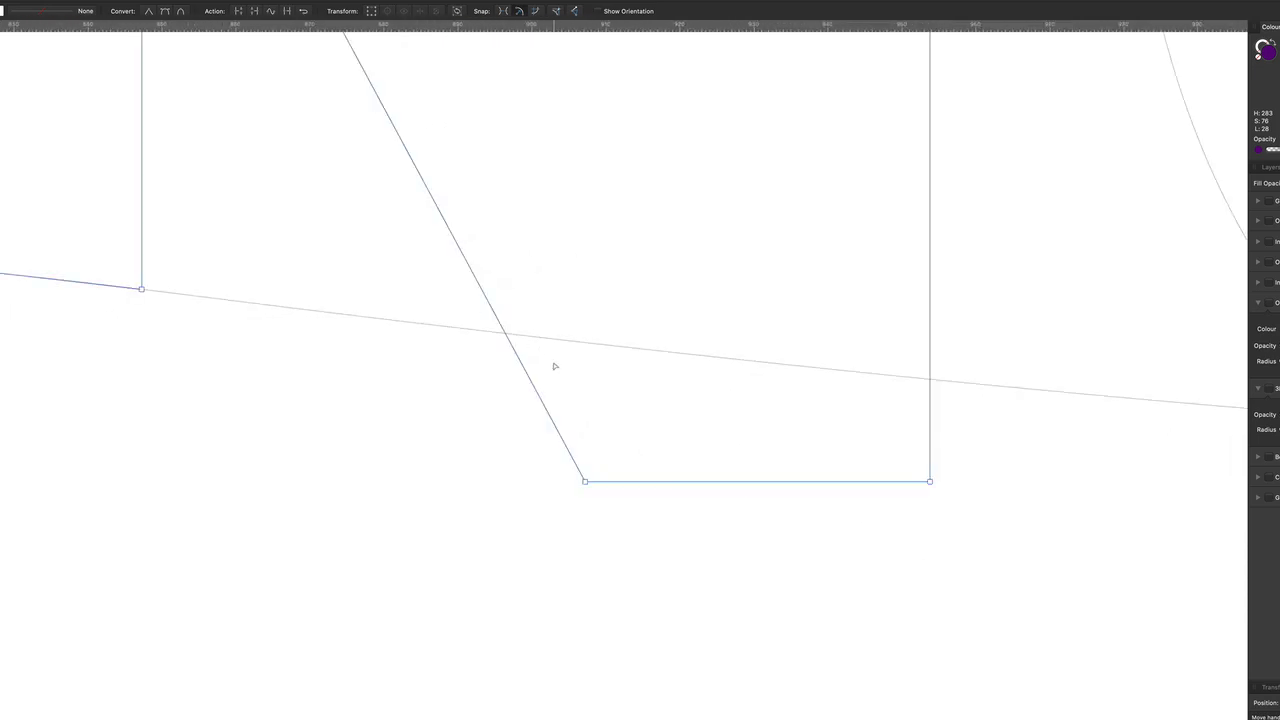
left_click(506, 335)
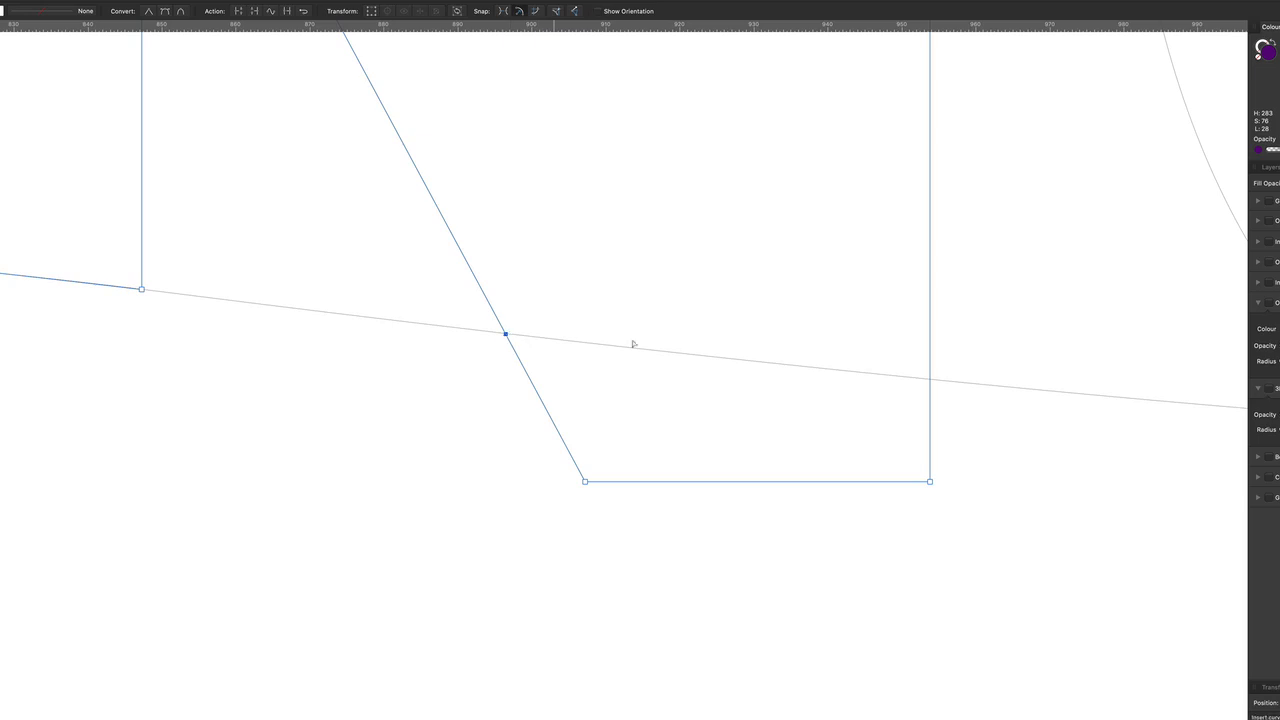
left_click(930, 381)
left_click_drag(963, 521, 547, 457)
key("Delete")
left_click(547, 457)
Select the G of SWING for node editing
scroll(547, 457, "right", 15)
scroll(547, 457, "right", 3)
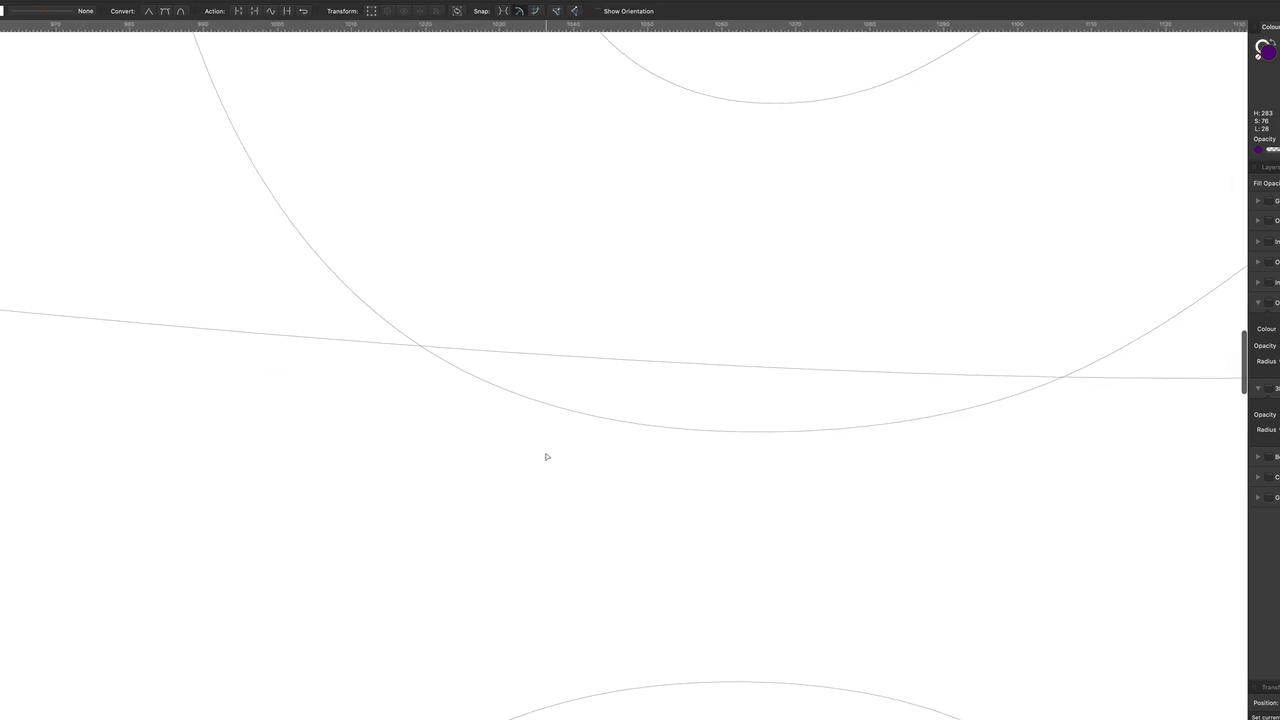
left_click(404, 343)
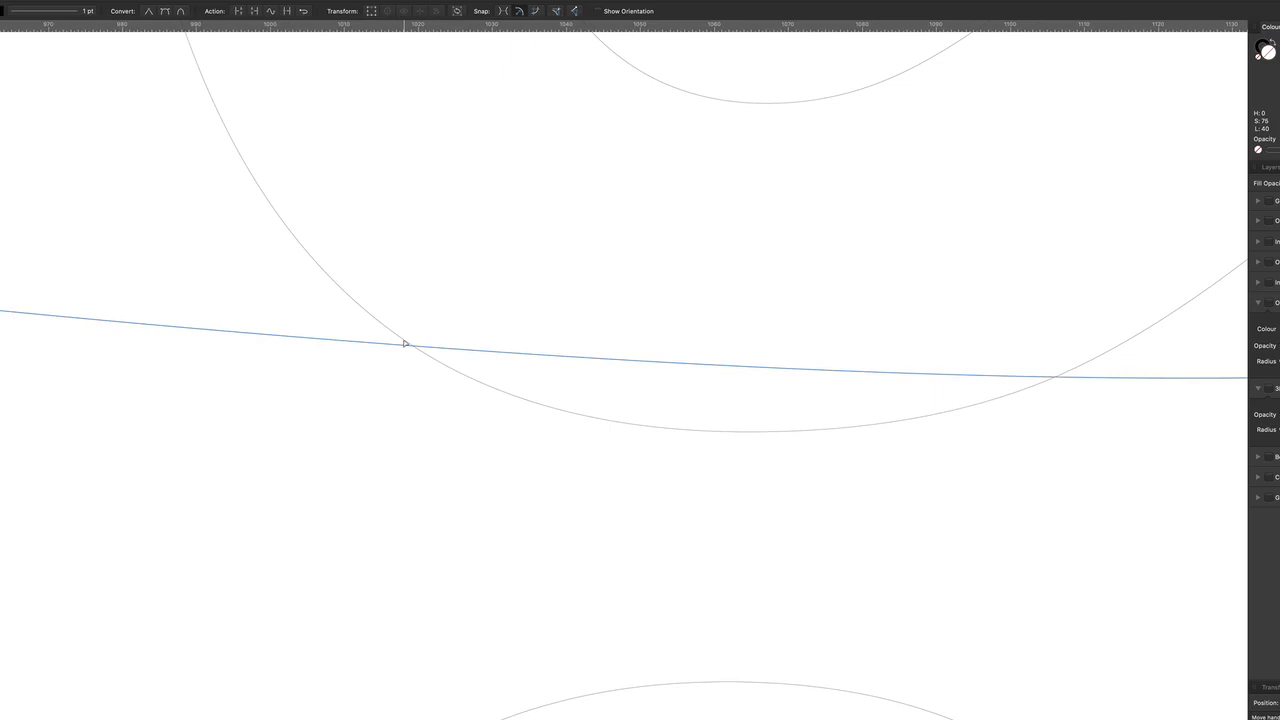
left_click(361, 311)
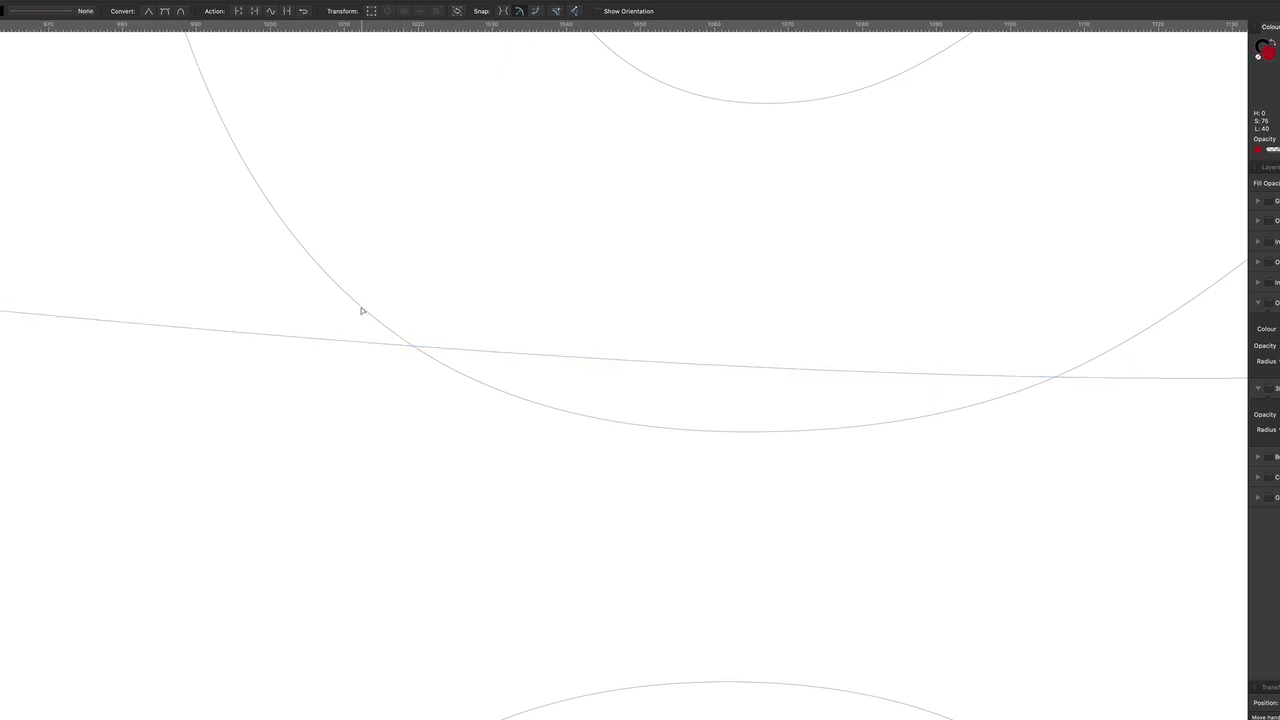
key("v")
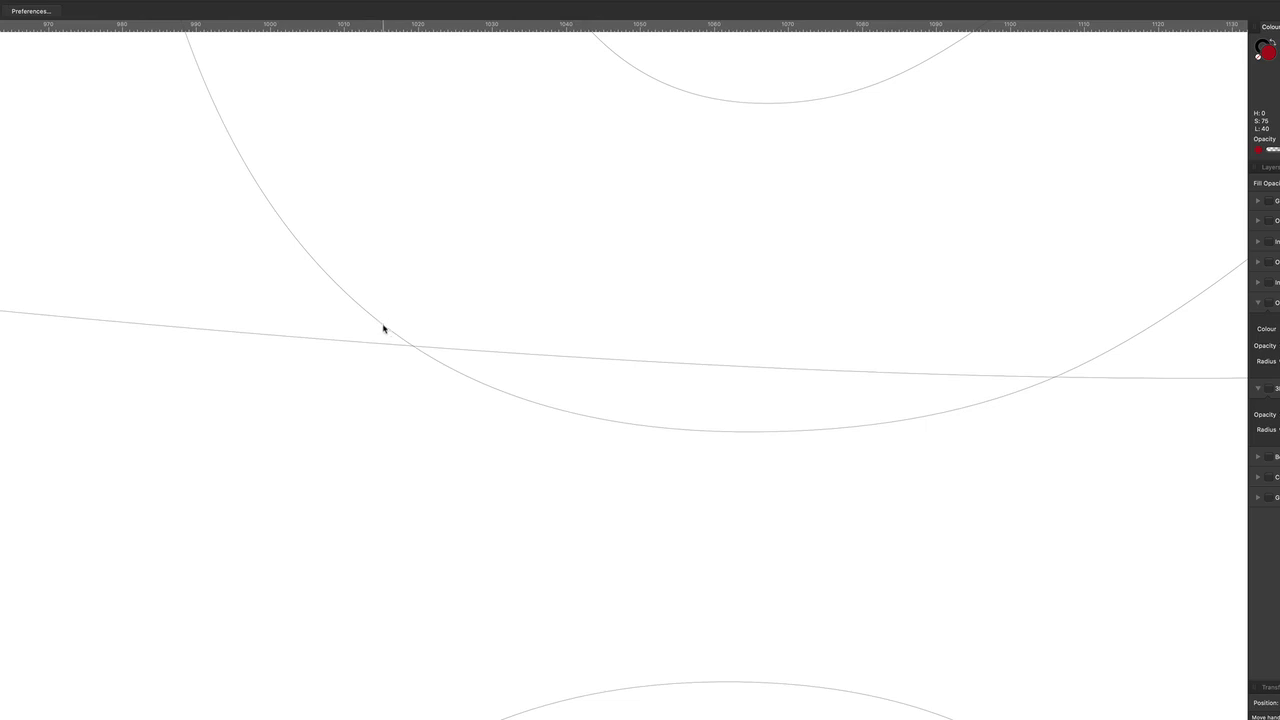
scroll(426, 303, "down", 2)
scroll(455, 266, "up", 3)
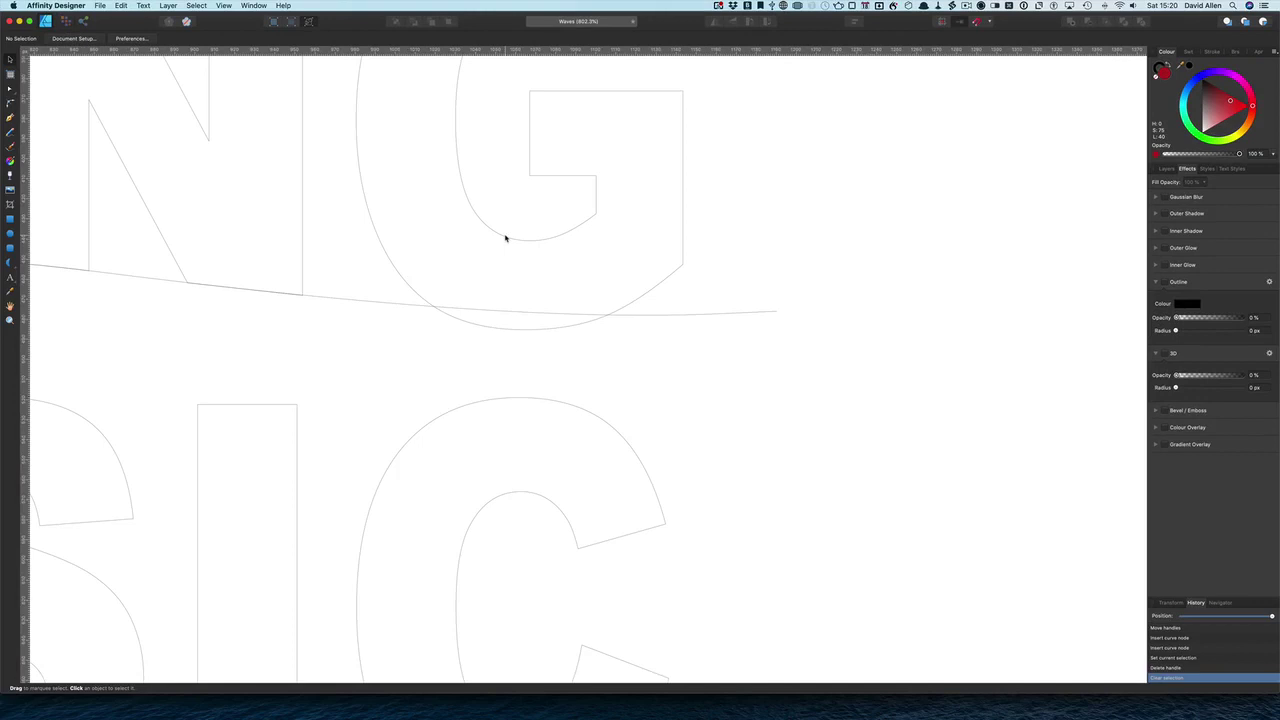
scroll(508, 240, "up", 5)
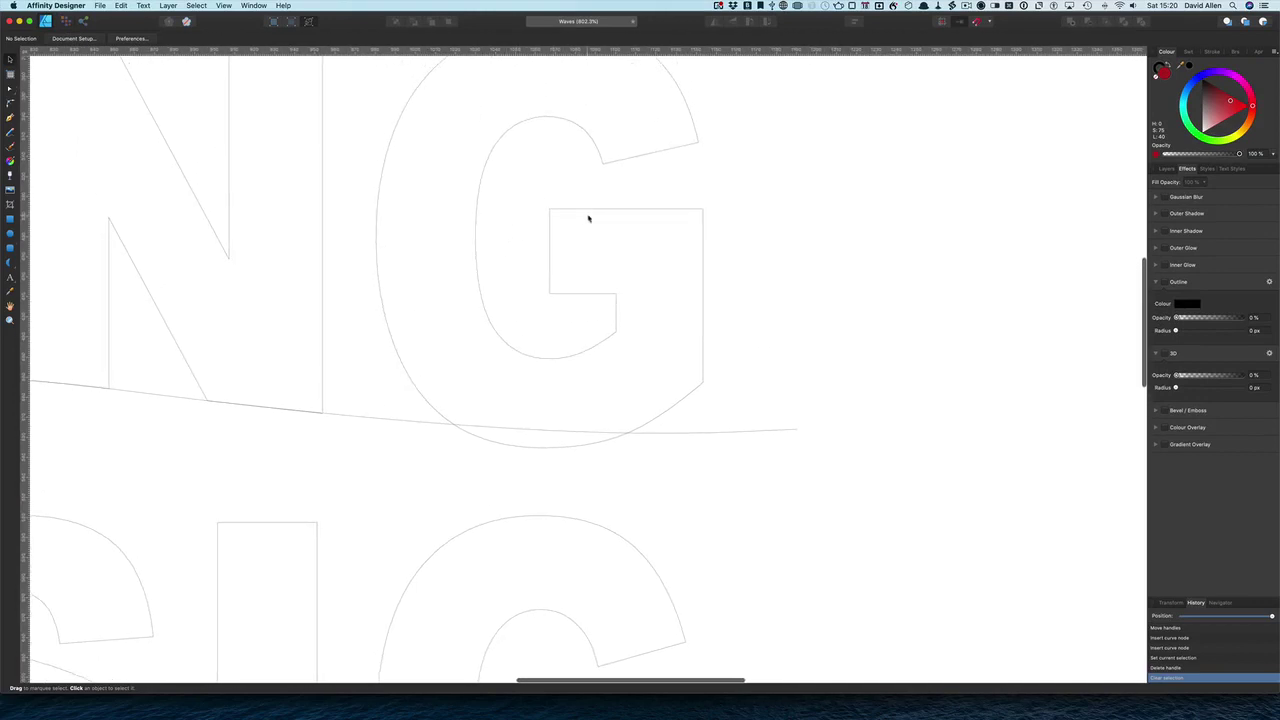
left_click(598, 210)
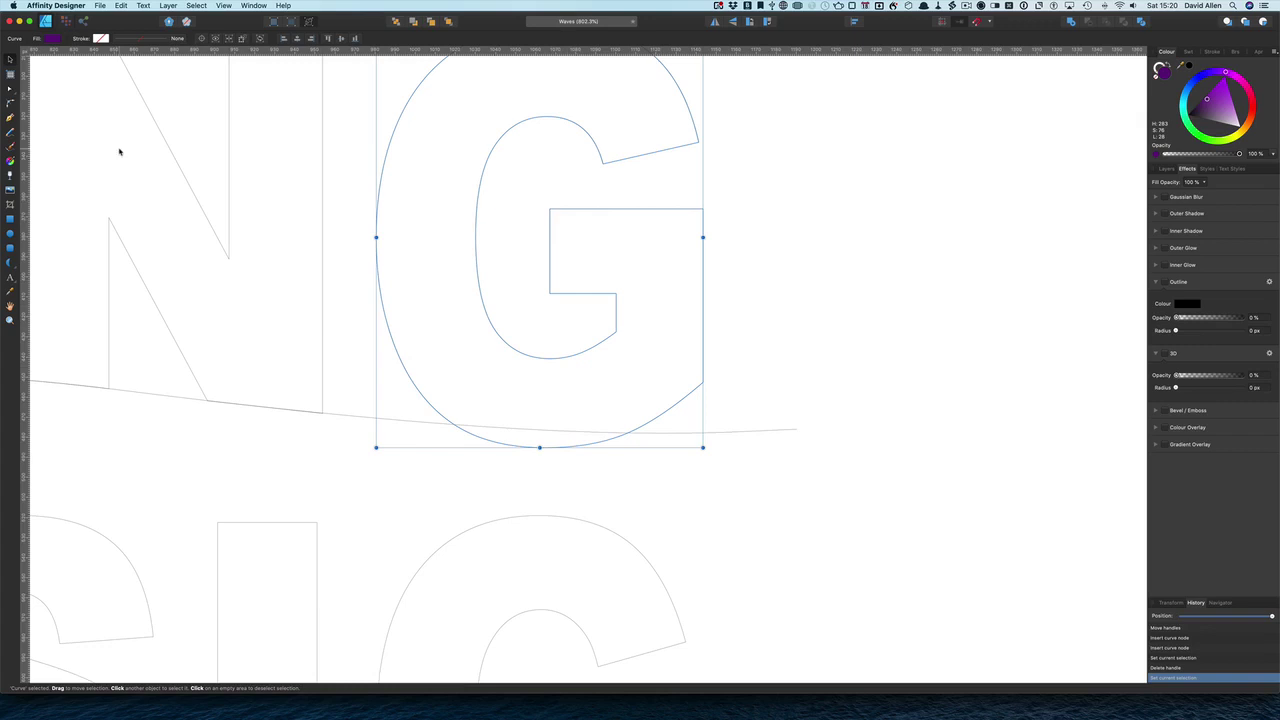
left_click(10, 91)
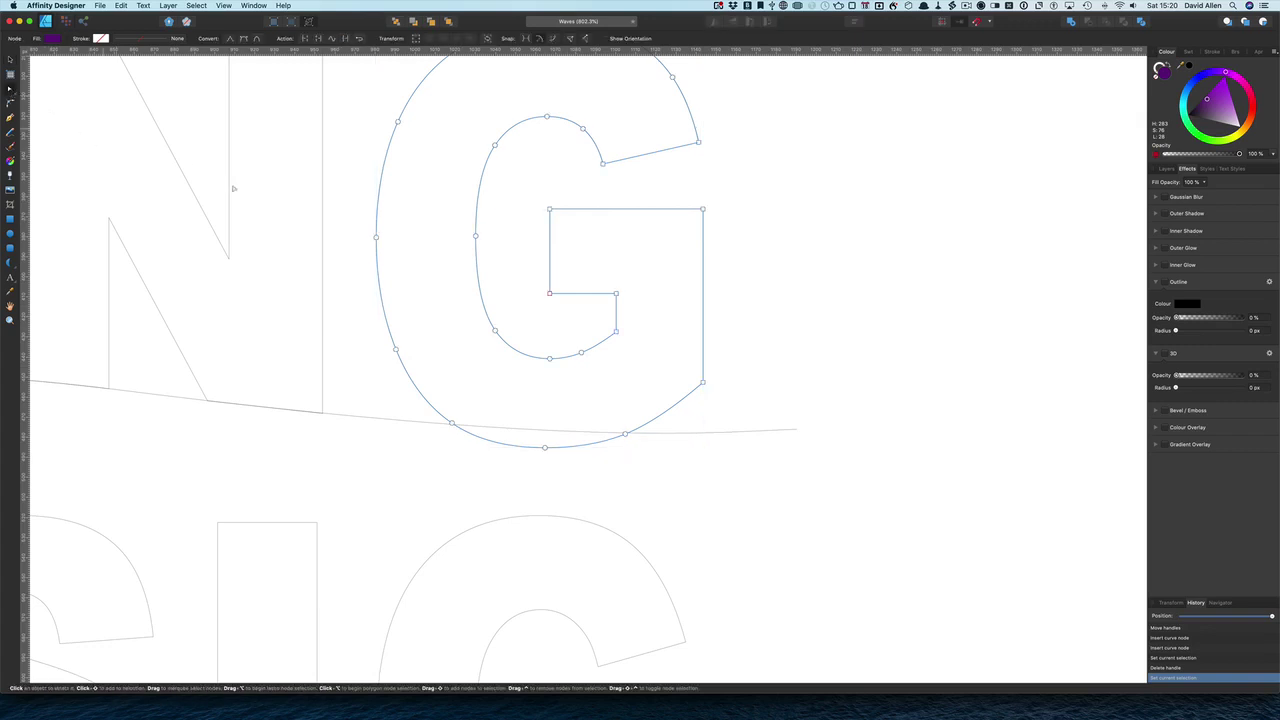
Move the G's two lower nodes onto the wavy line crossings and convert both to sharp
scroll(494, 429, "up", 10)
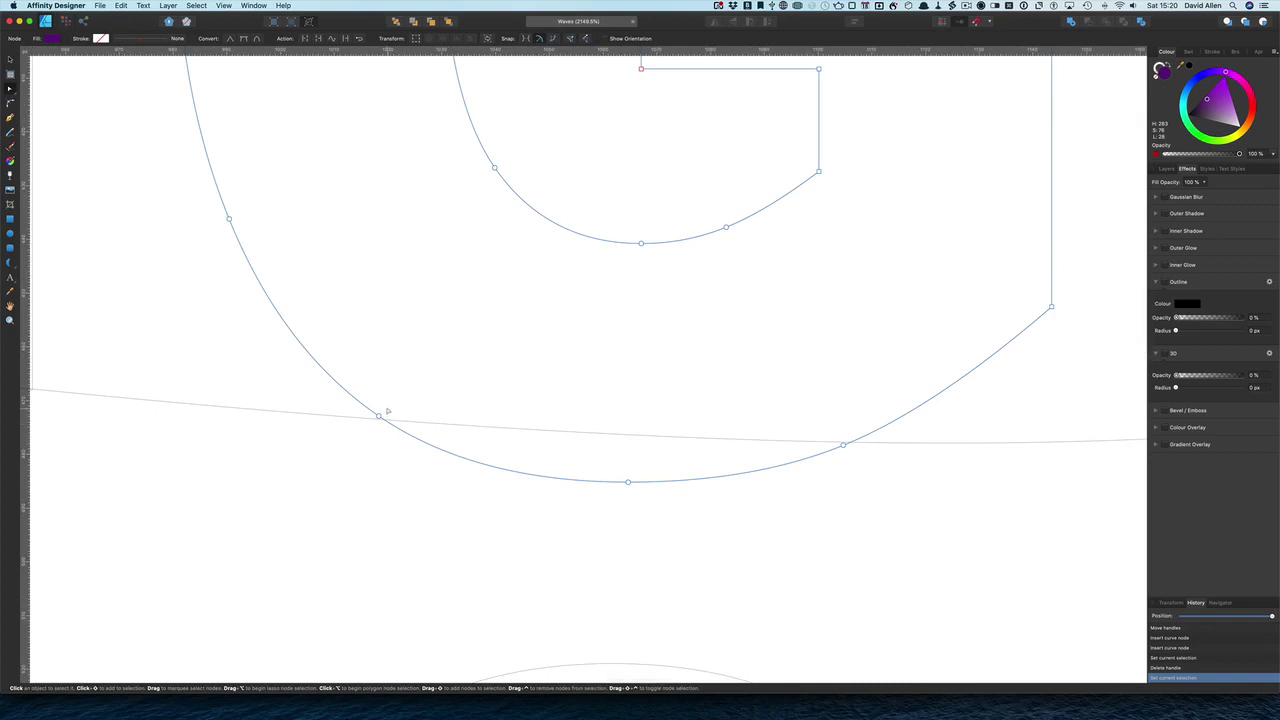
left_click(379, 419)
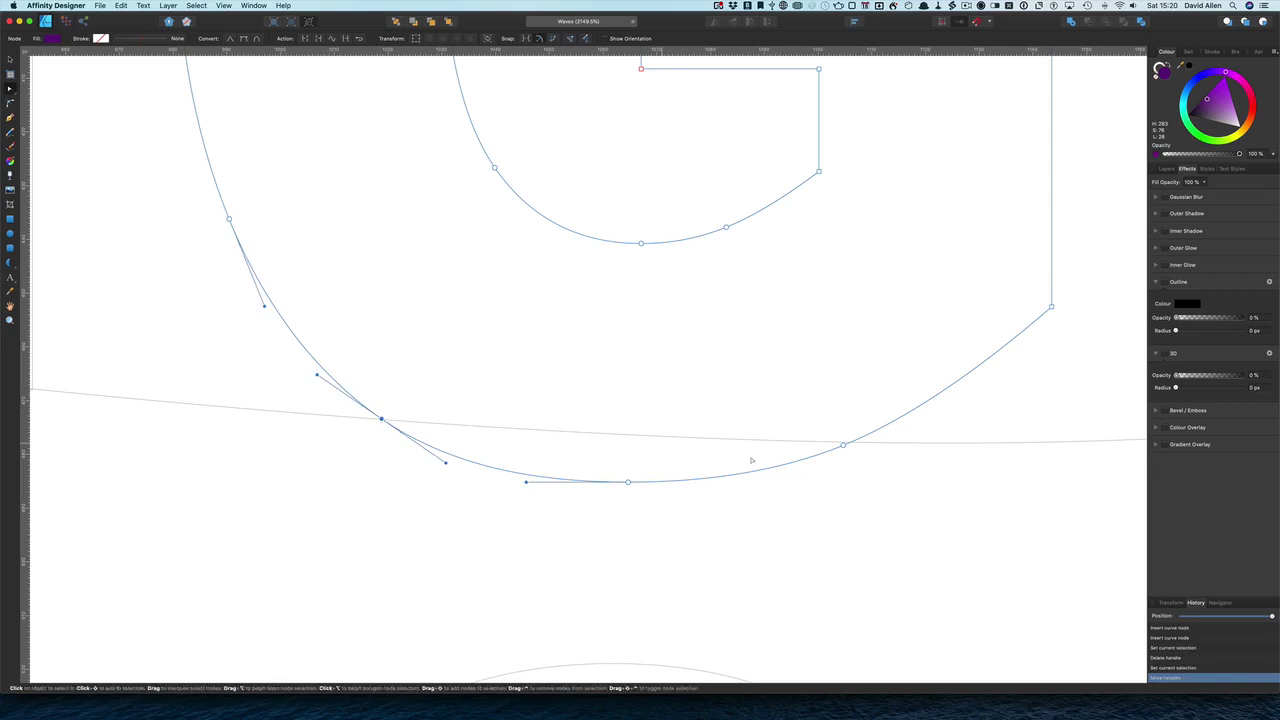
left_click(844, 446)
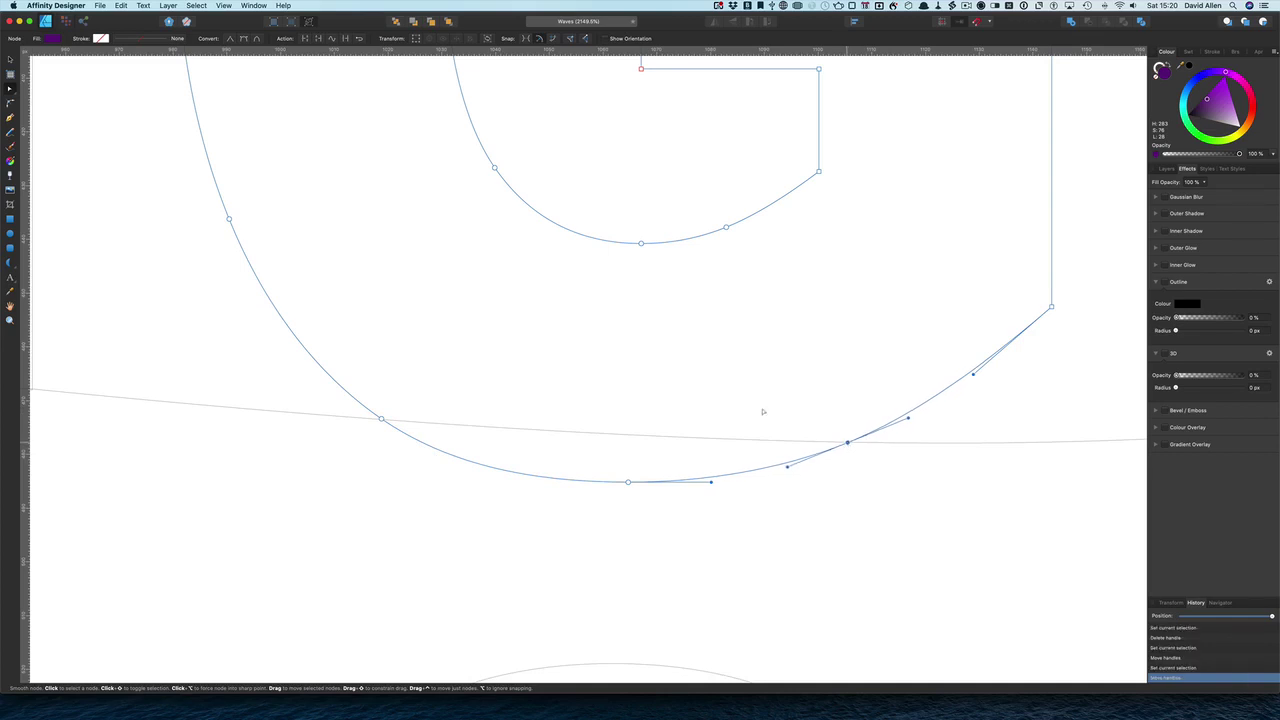
left_click_drag(329, 329, 882, 445)
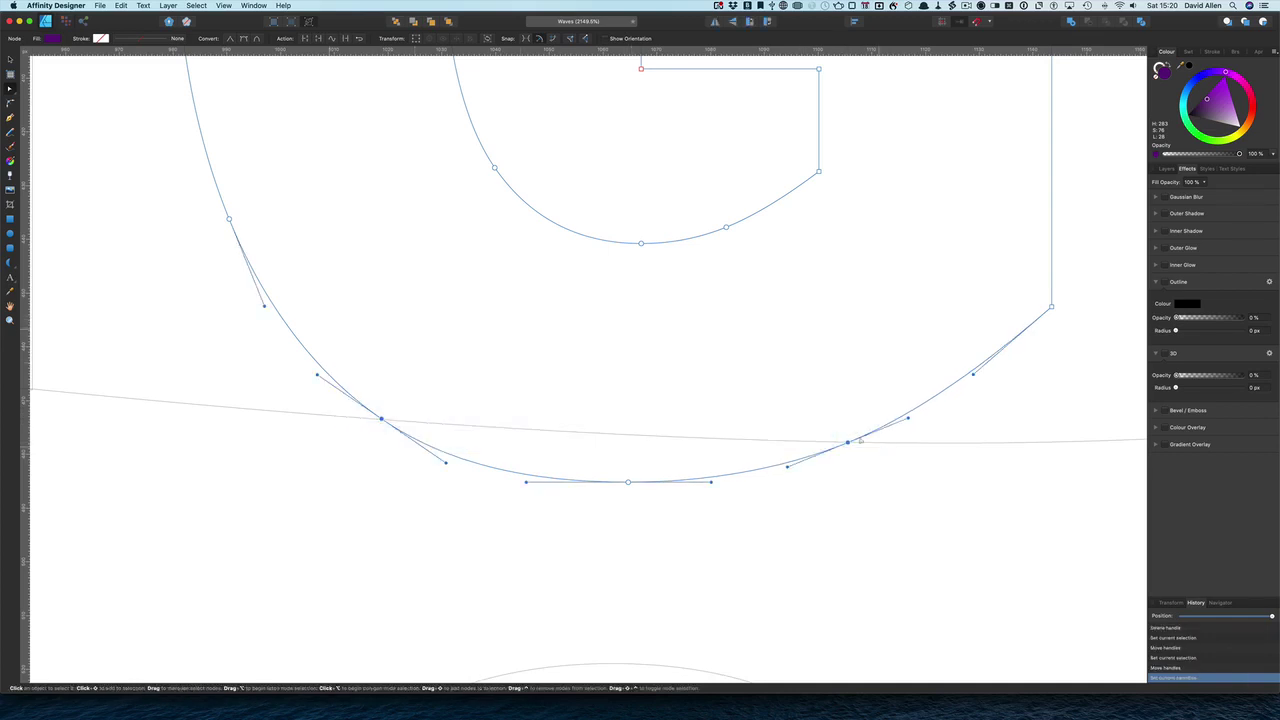
left_click(232, 39)
Raise the G's bottom middle node to the wavy line and adjust its handle so the bottom edge follows the curve
left_click_drag(613, 643, 614, 537)
left_click_drag(380, 535, 380, 528)
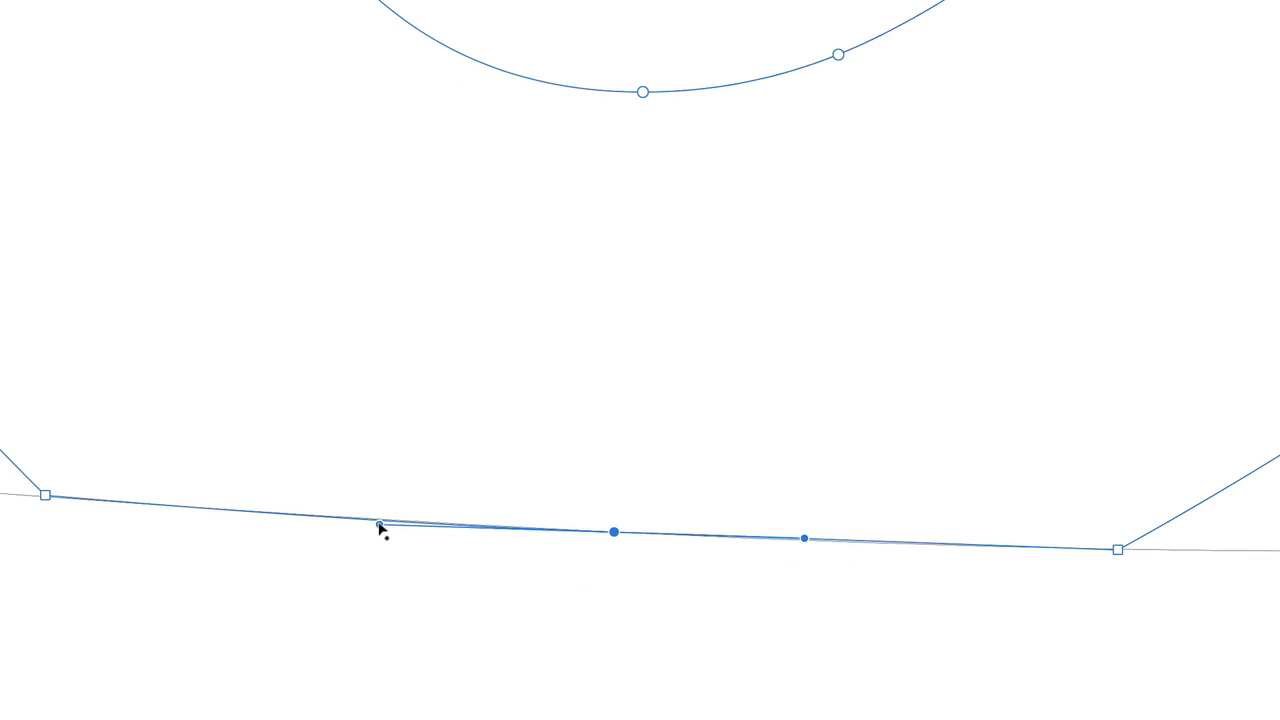
scroll(629, 360, "down", 10)
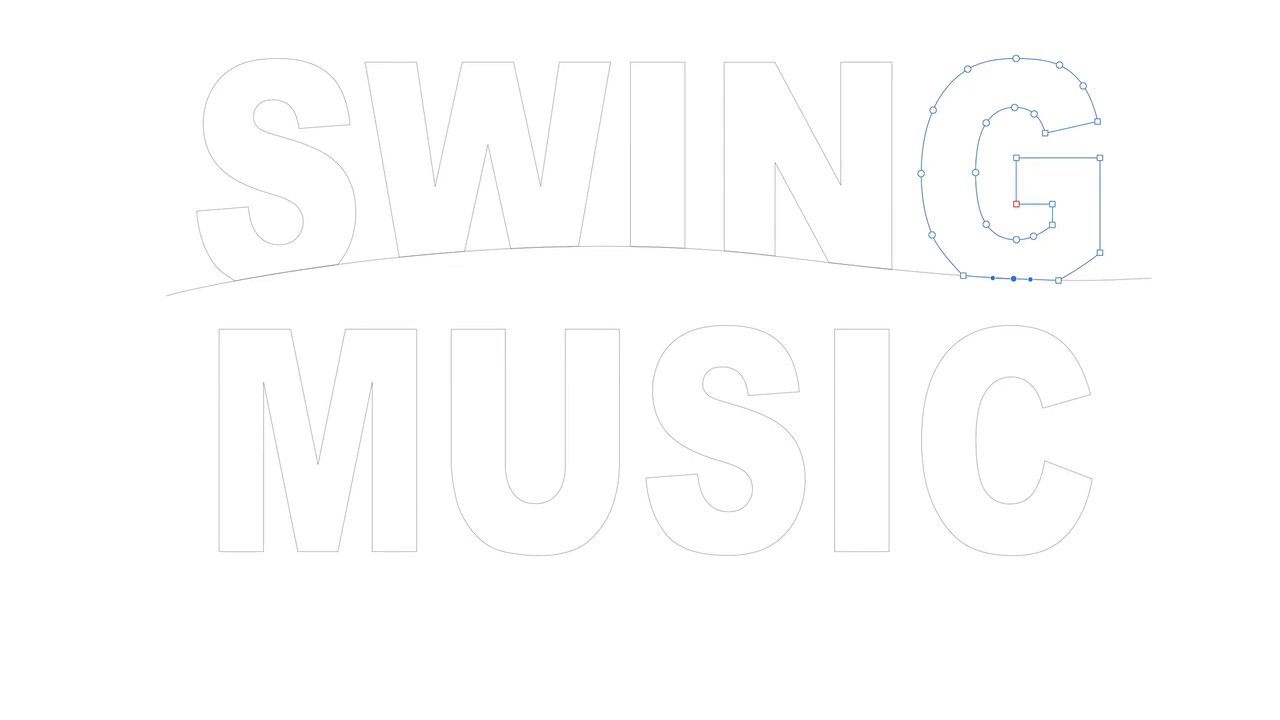
Move the wavy line straight down into the gap between the SWING and MUSIC lettering
key("v")
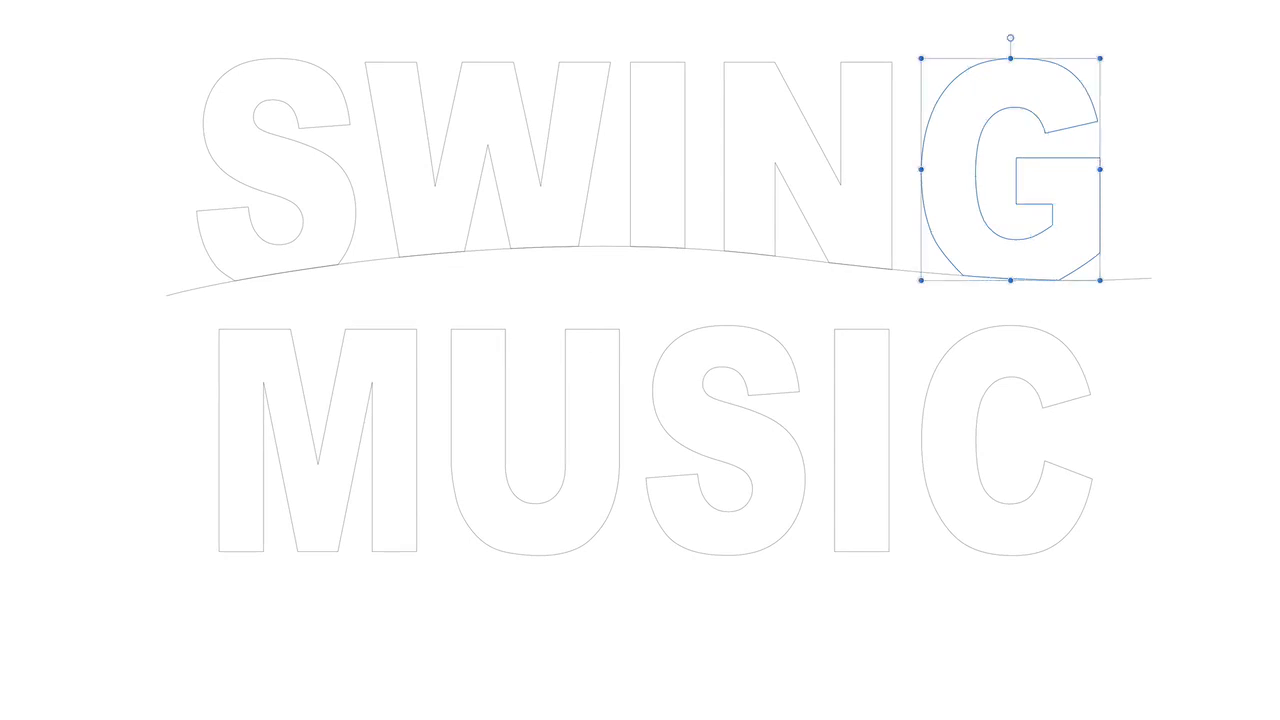
left_click(368, 266)
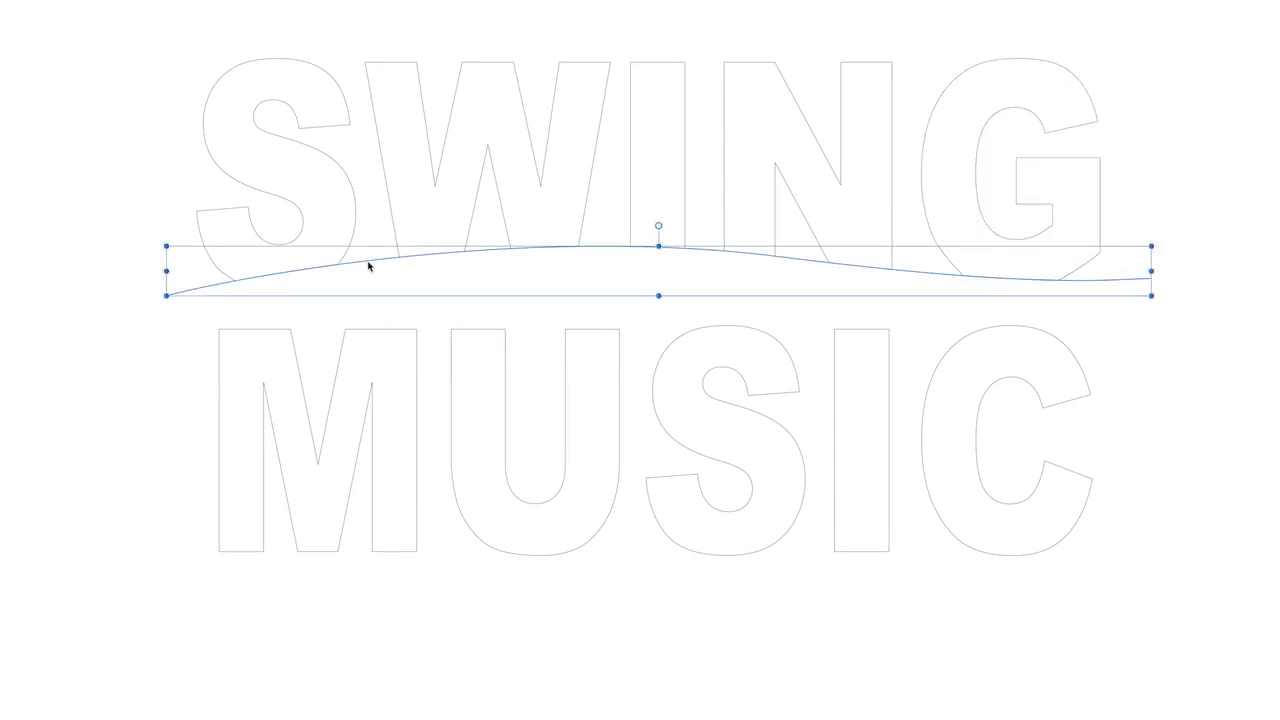
left_click_drag(368, 266, 366, 294)
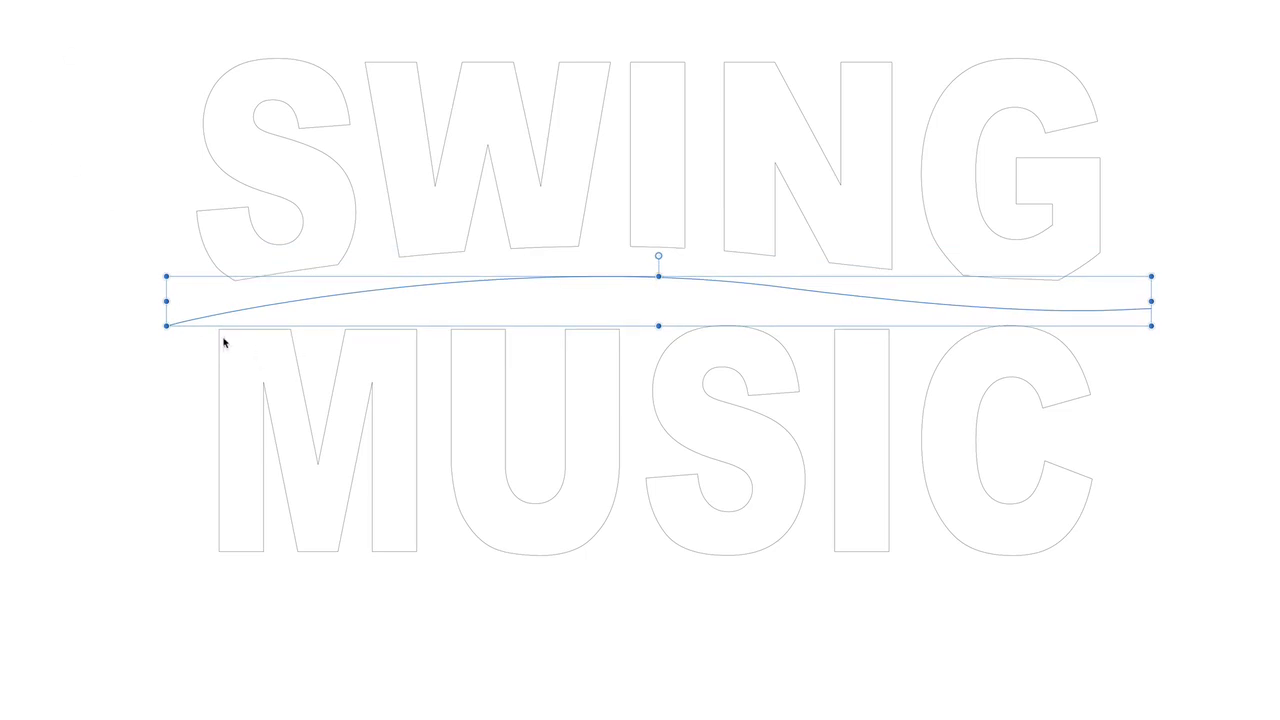
Select all the MUSIC letters and nudge them up together until their tops overlap the ends of the wavy line
left_click(336, 382)
left_click_drag(1177, 659, 200, 304)
left_click_drag(462, 343, 490, 335)
key("Up")
key("Up")
key("Up")
key("Up")
key("Up")
key("Up")
key("Up")
key("Up")
key("Up")
key("Up")
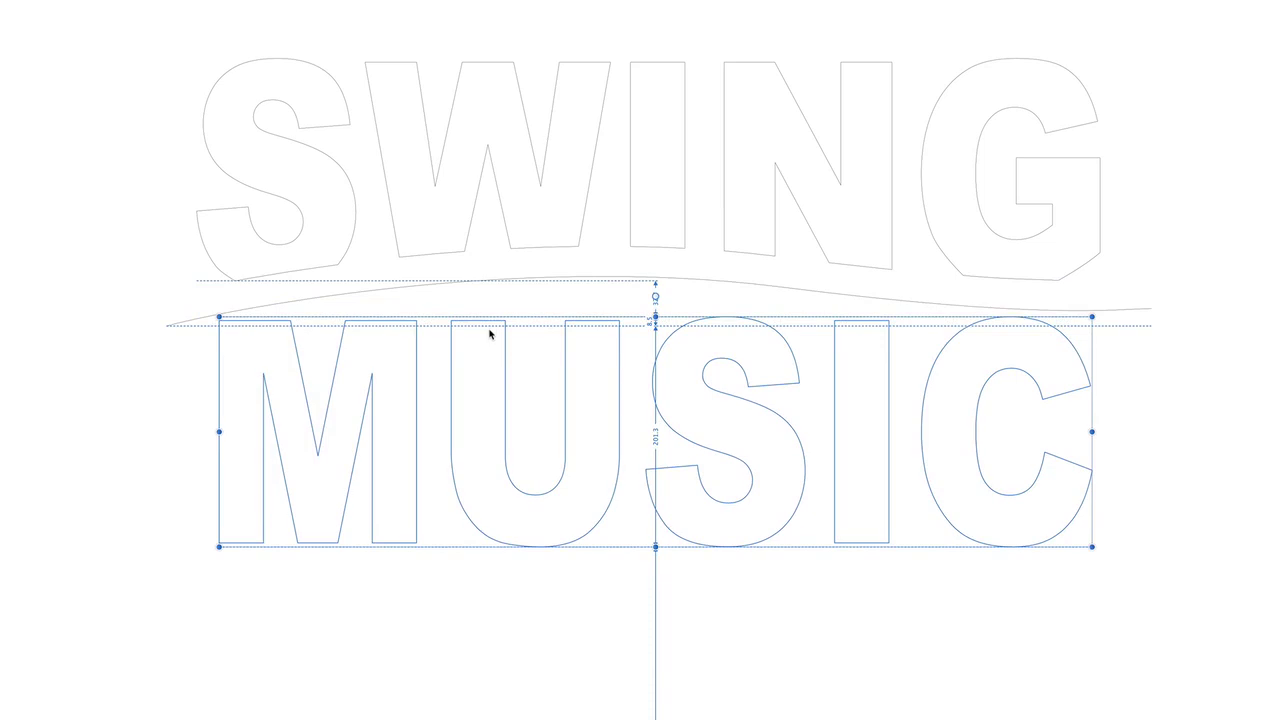
key("Up")
key("Up")
key("Up")
key("Up")
key("Up")
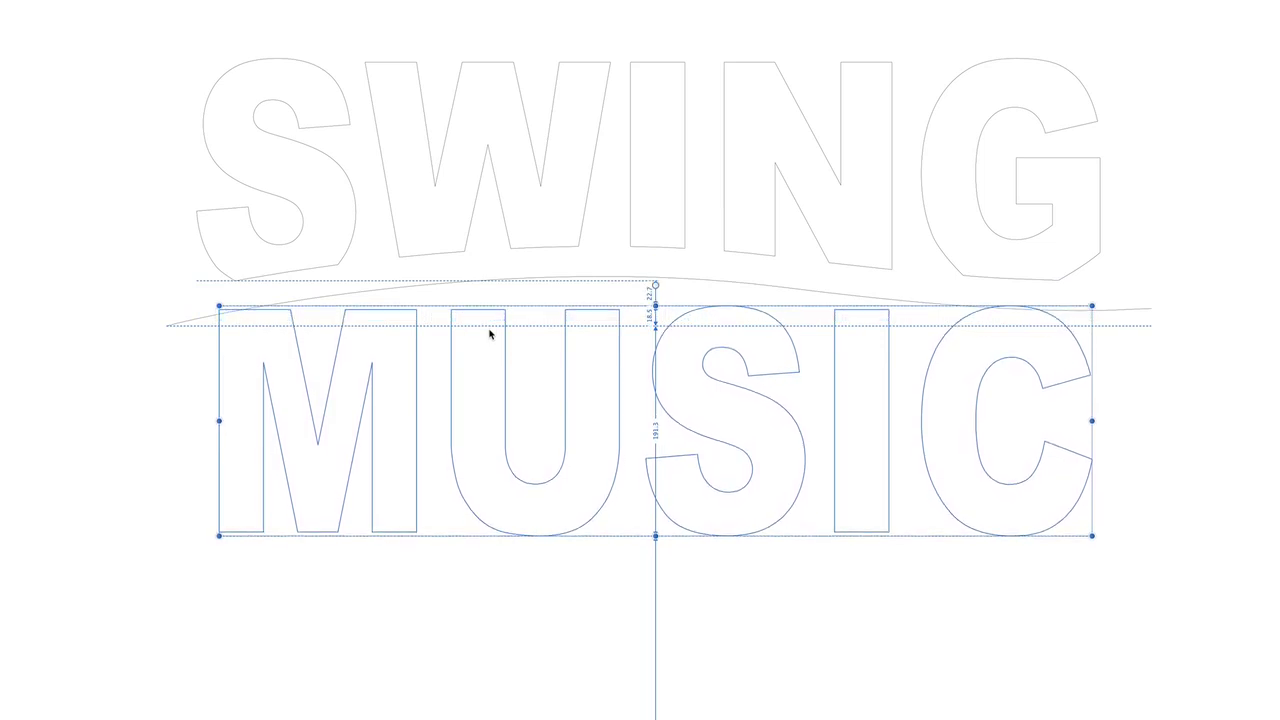
Nudge the selected MUSIC letters slightly further up over the ends of the wavy line, and deselect them
key("Up")
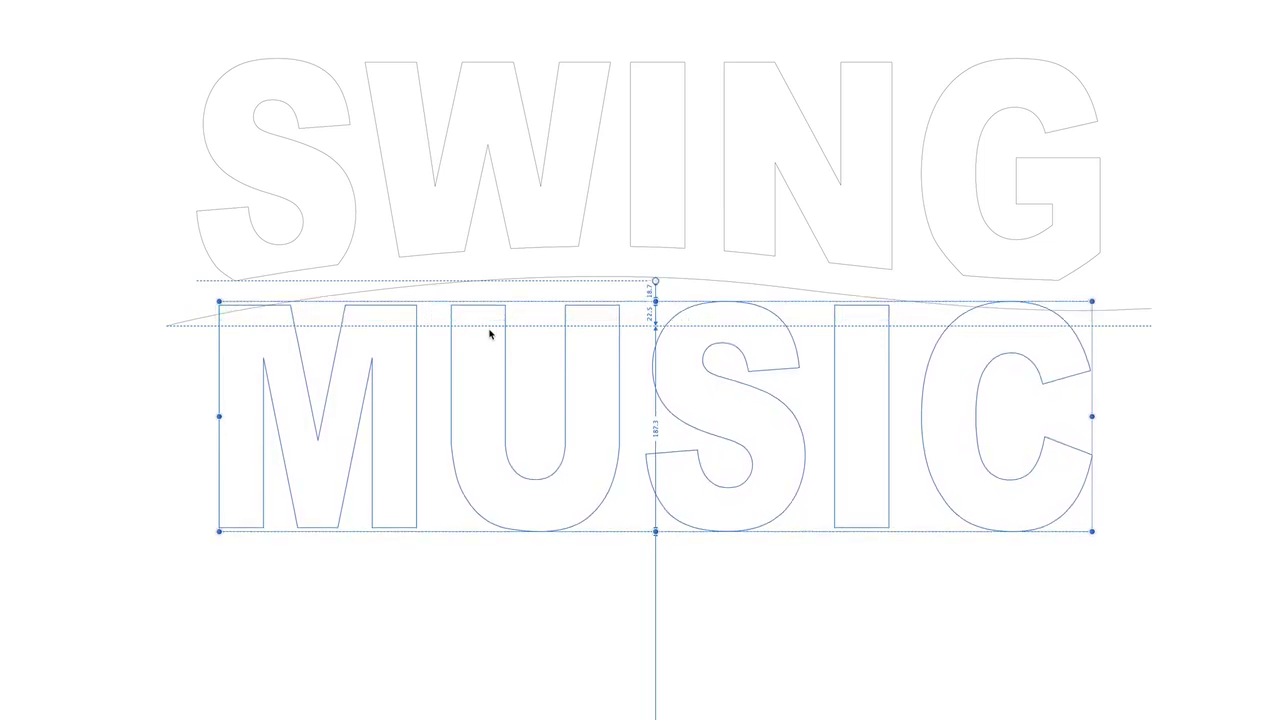
key("Up")
key("Up")
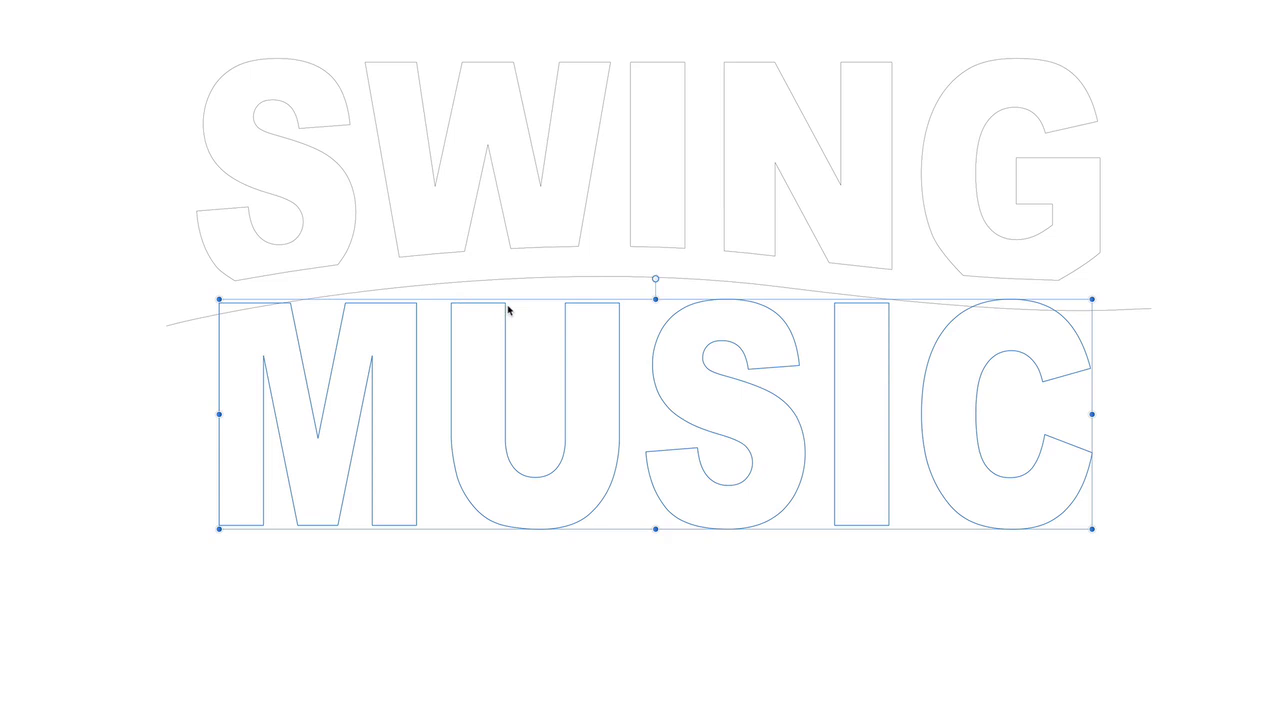
left_click(183, 492)
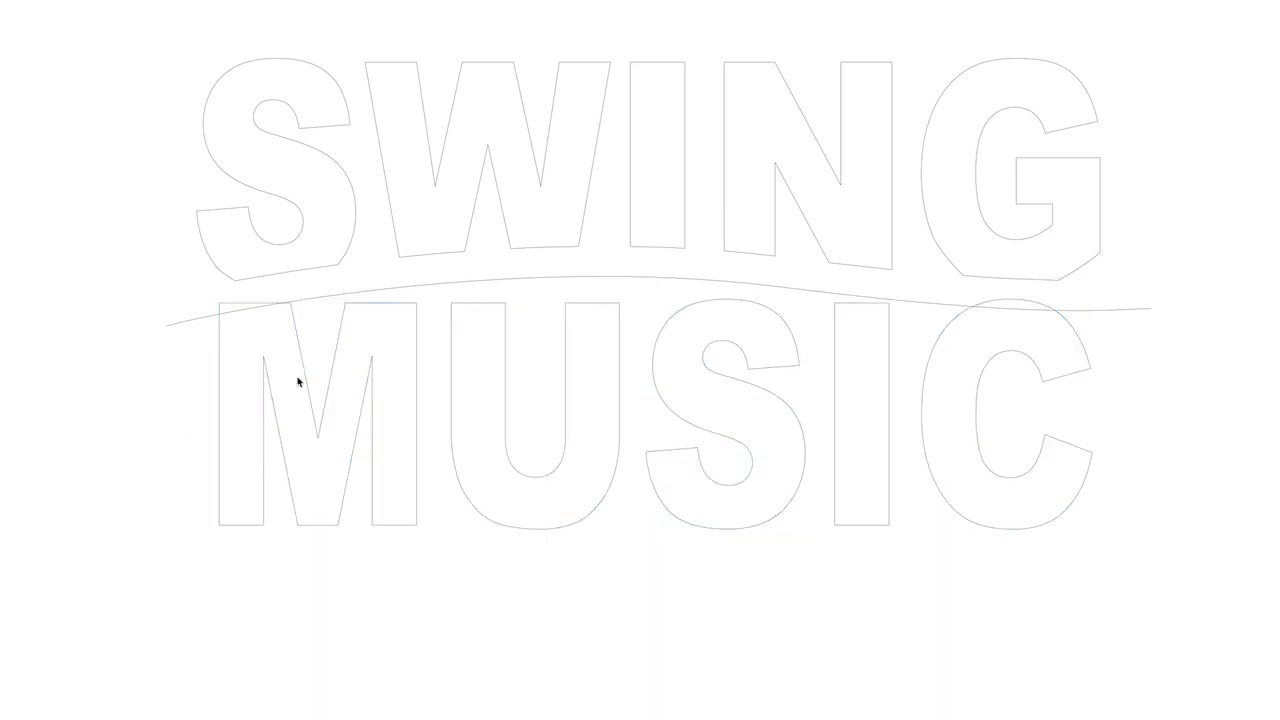
Move the two top nodes of the M's left stem onto the wavy line so its top edge follows the slope
left_click(291, 317)
scroll(291, 317, "up", 10)
scroll(298, 314, "down", 4)
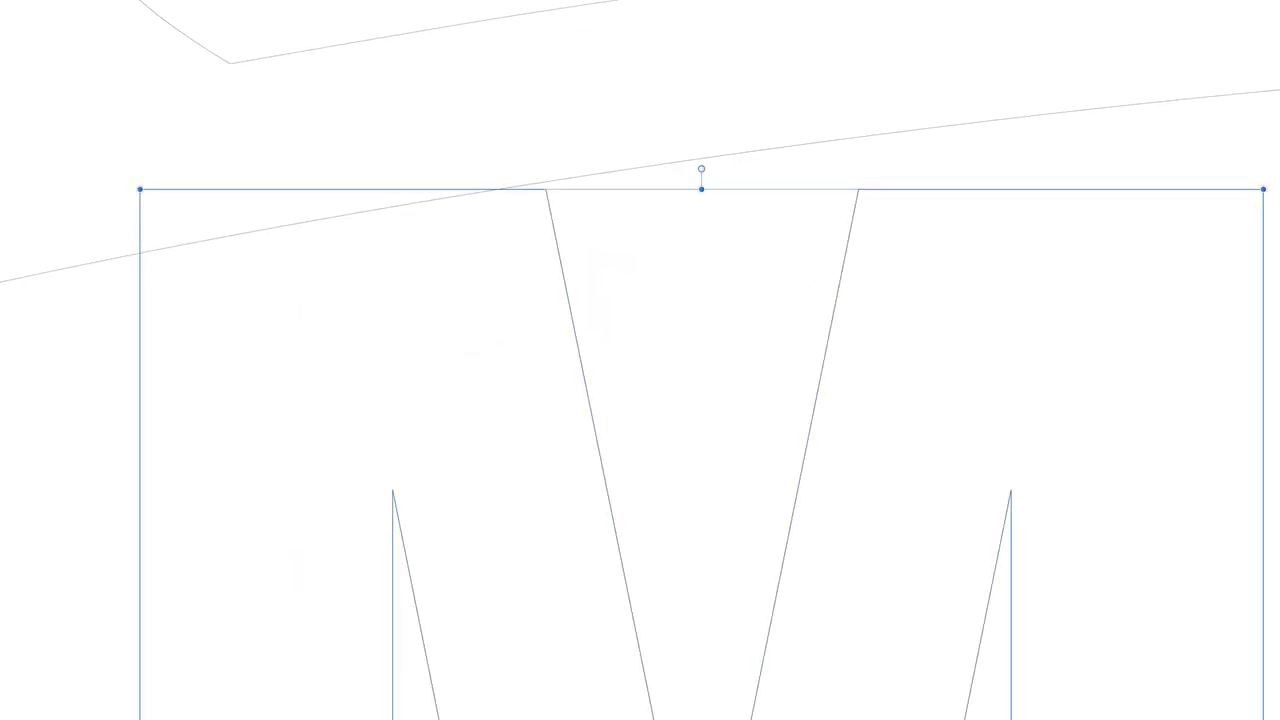
key("a")
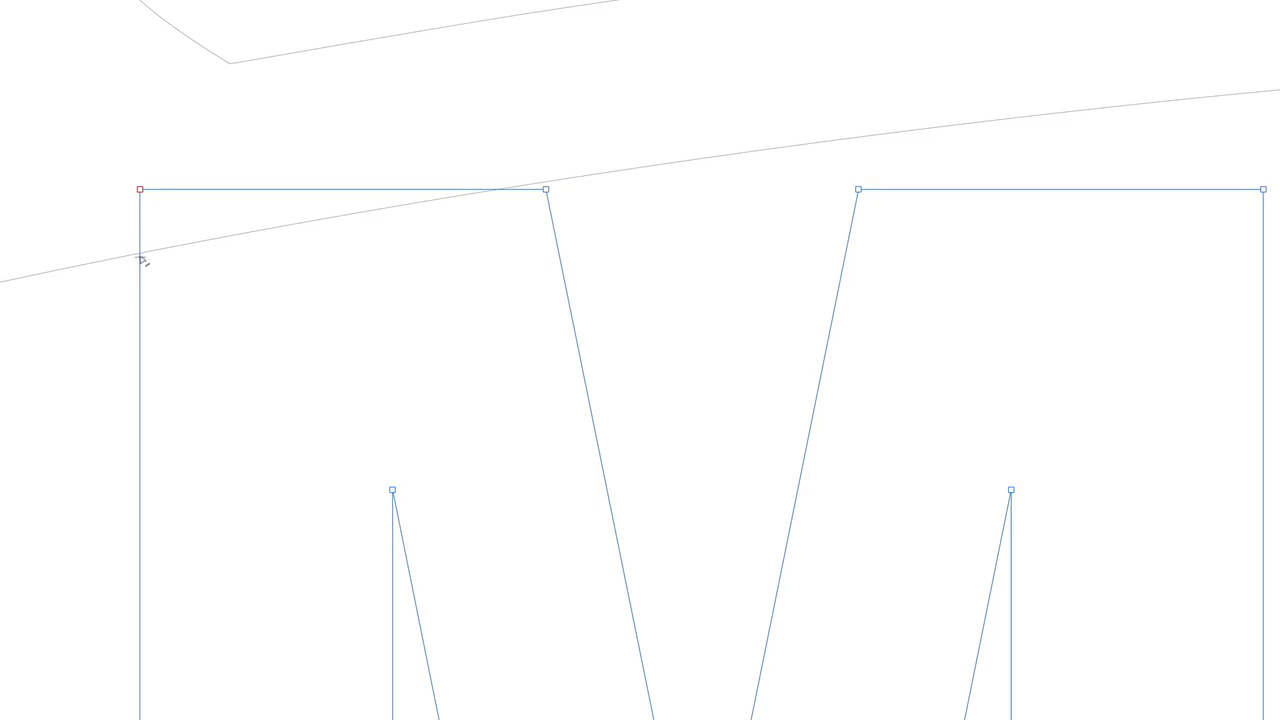
left_click_drag(140, 190, 138, 252)
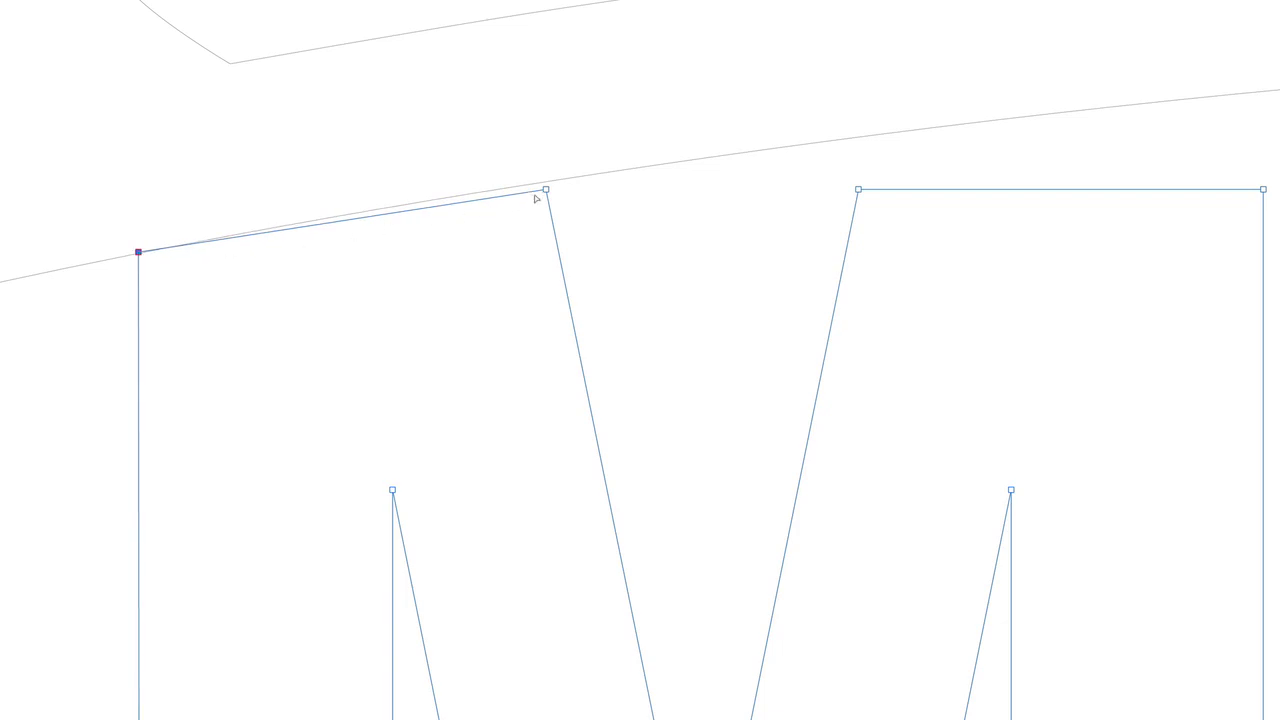
left_click_drag(546, 190, 541, 184)
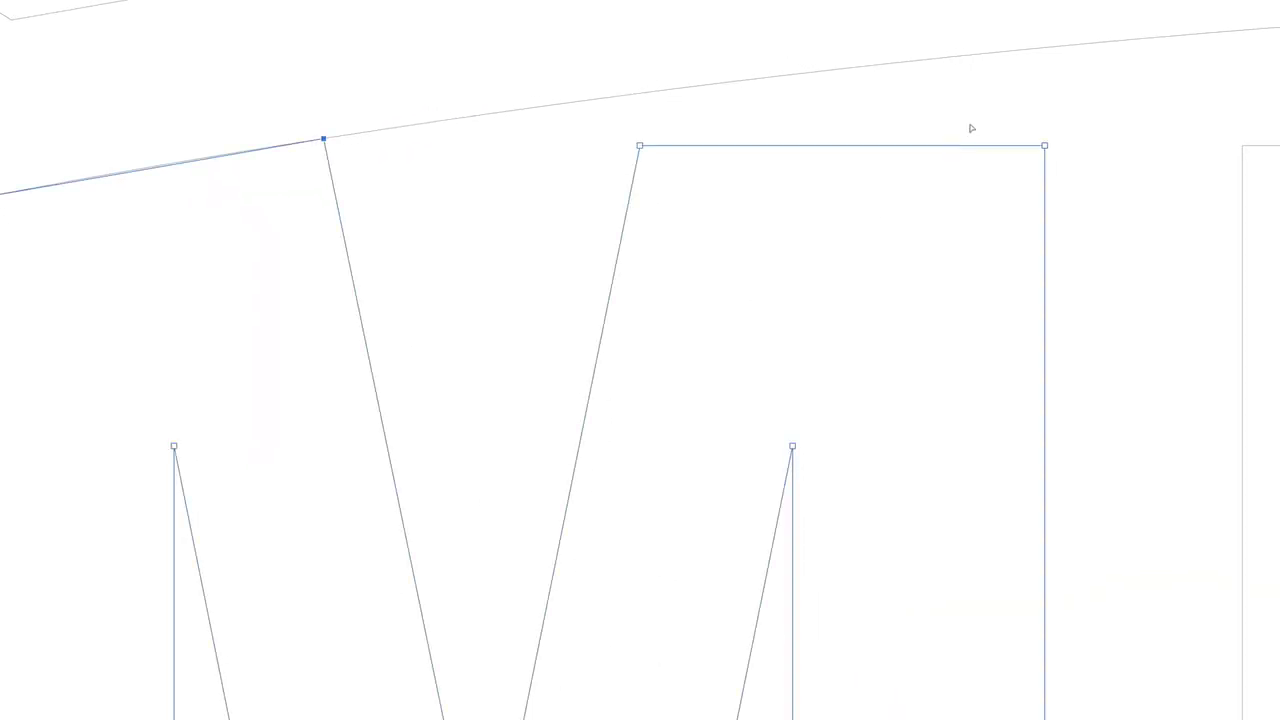
left_click_drag(1046, 148, 1046, 118)
right_click(1046, 118)
left_click(1050, 76)
key("ctrl+z")
Raise the two top nodes of the M's right stem onto the wavy line
left_click_drag(1046, 148, 1044, 47)
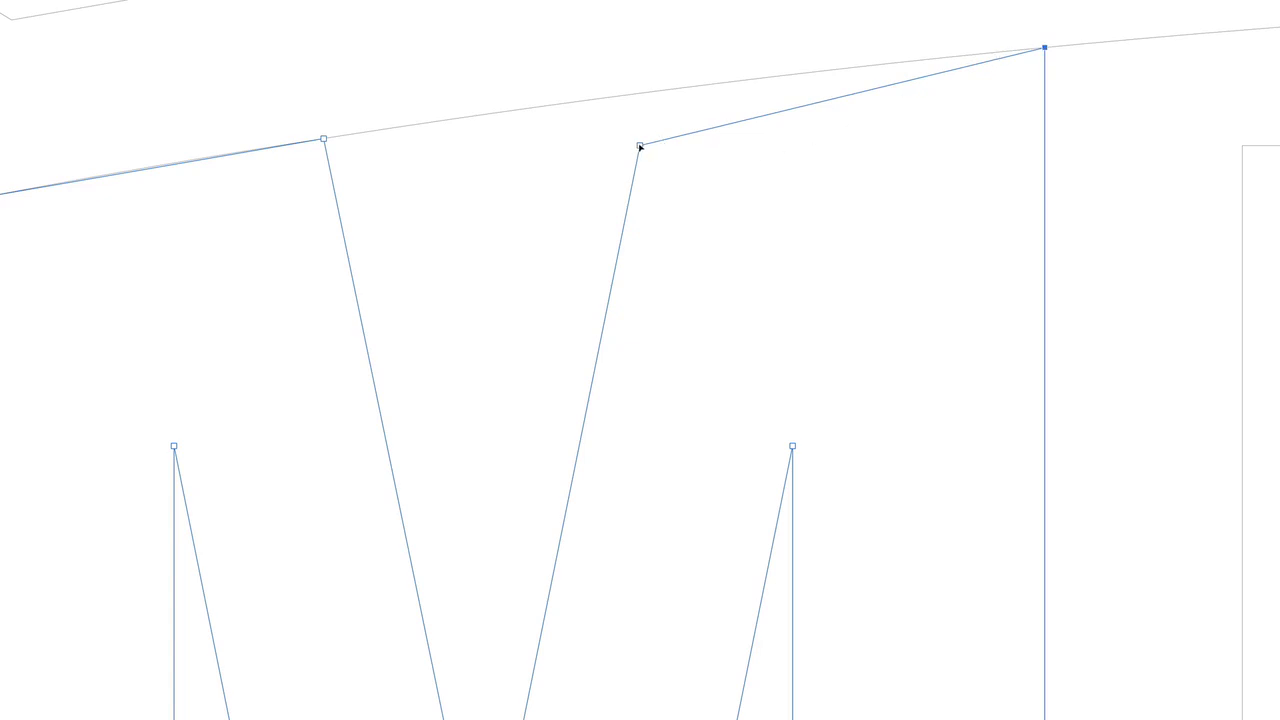
left_click_drag(640, 147, 648, 93)
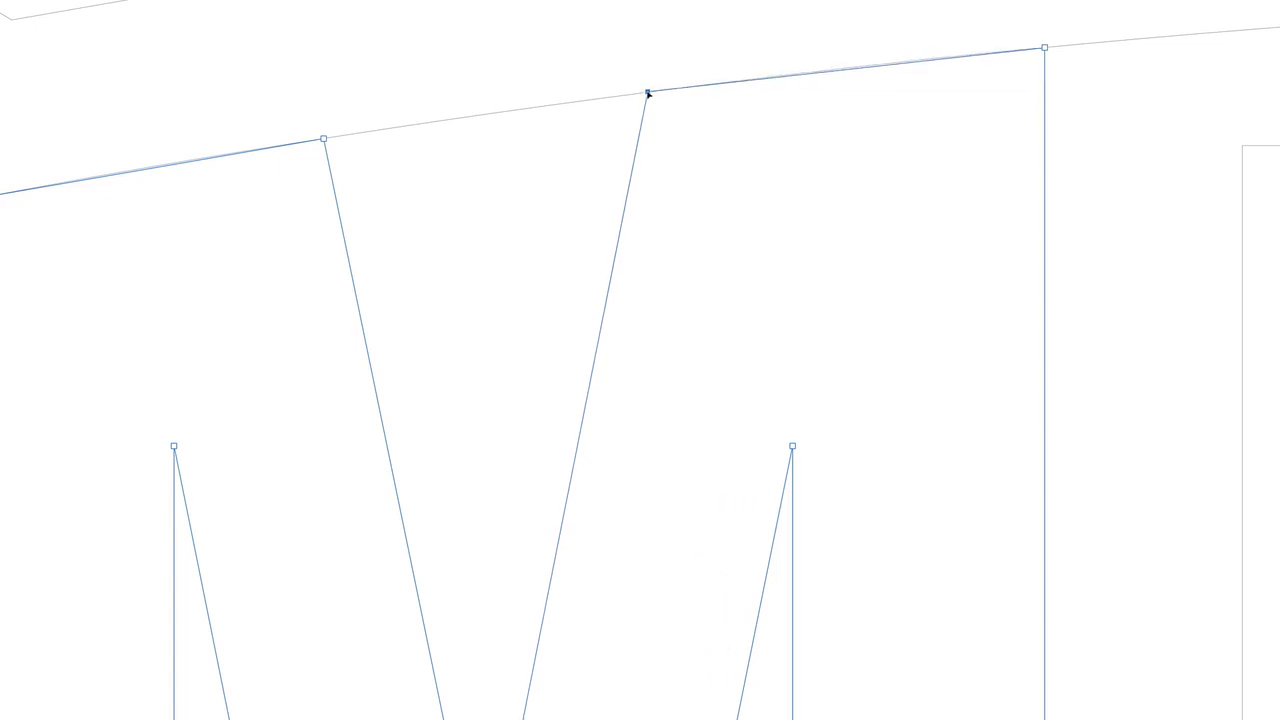
Raise the outer and inner top nodes of the U's left stem to the wavy line
scroll(768, 209, "right", 5)
left_click(804, 125)
left_click_drag(734, 125, 734, 10)
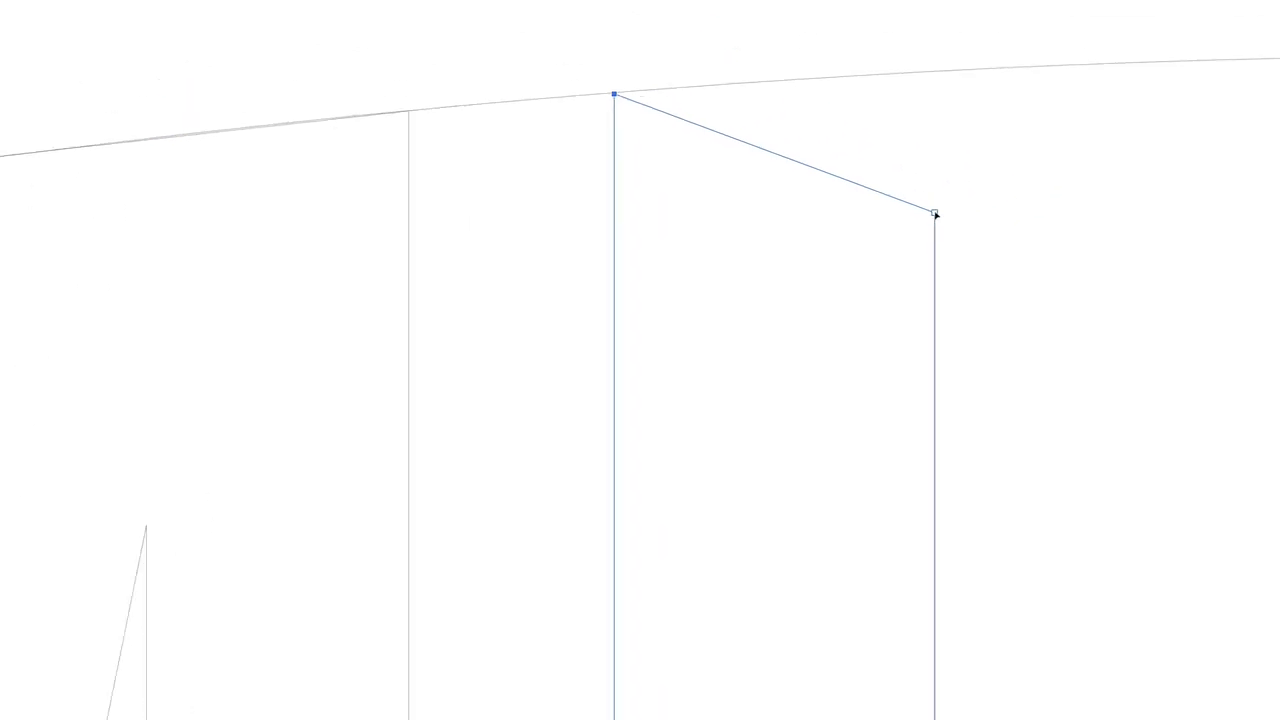
left_click_drag(1043, 119, 1040, 0)
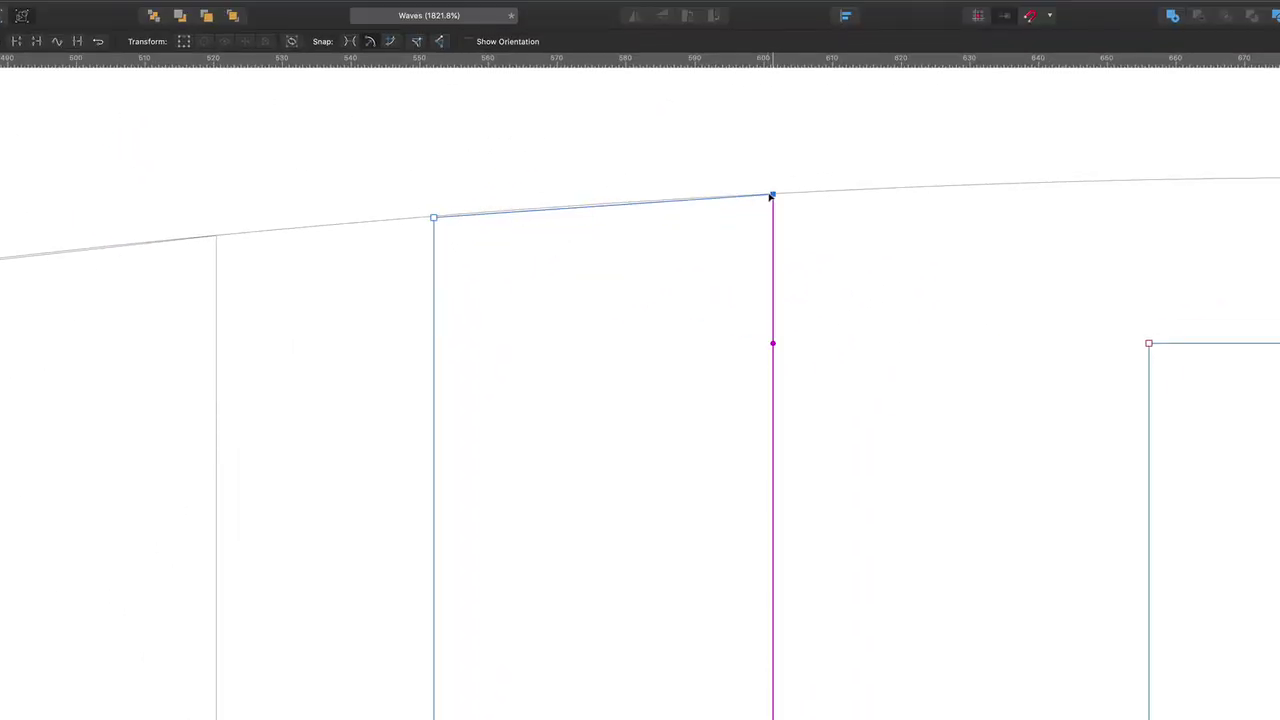
left_click_drag(771, 197, 771, 195)
Refine the top edge of the U's left stem by adding a middle node and aligning the nodes with the wavy line
scroll(589, 217, "up", 10)
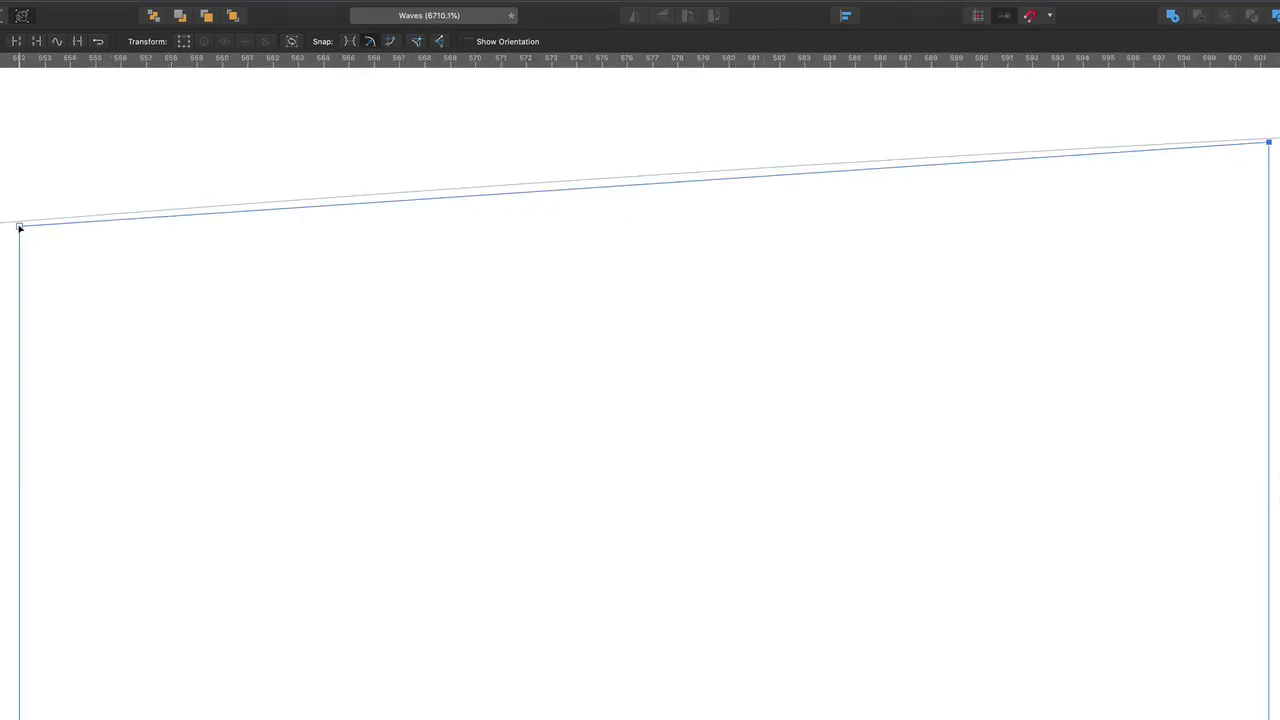
left_click_drag(19, 224, 19, 220)
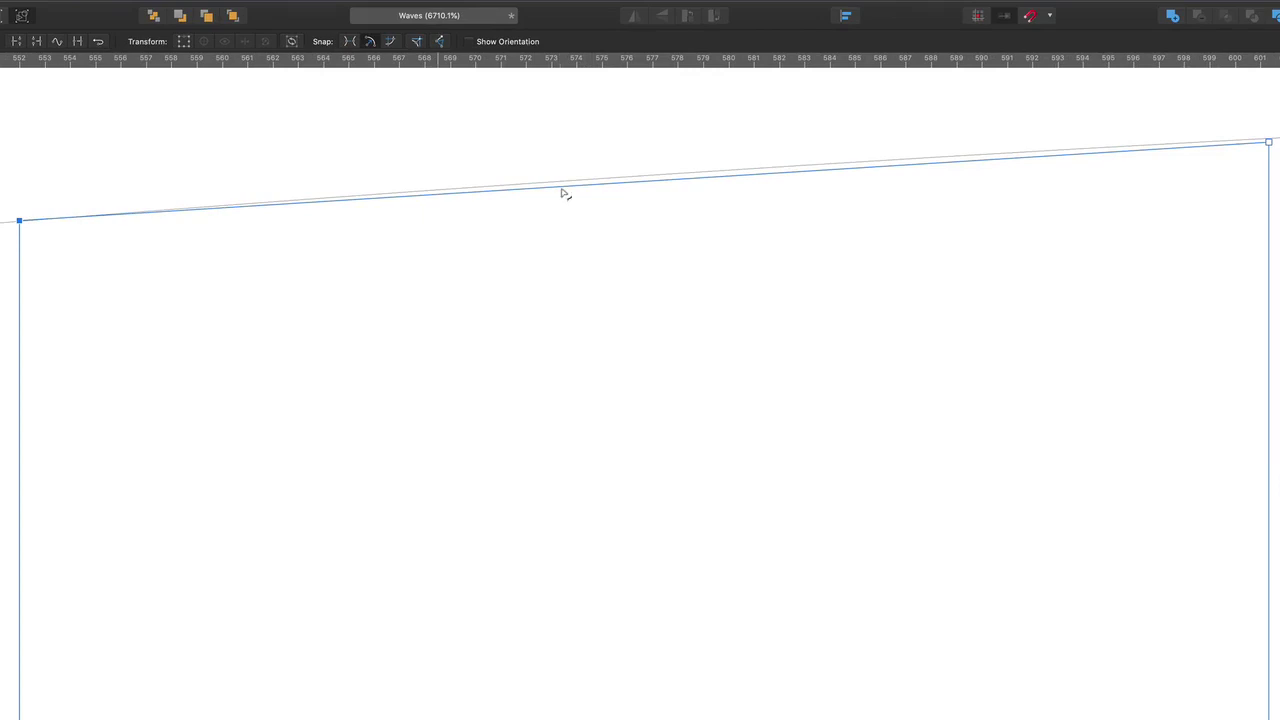
left_click(731, 177)
left_click_drag(731, 177, 731, 173)
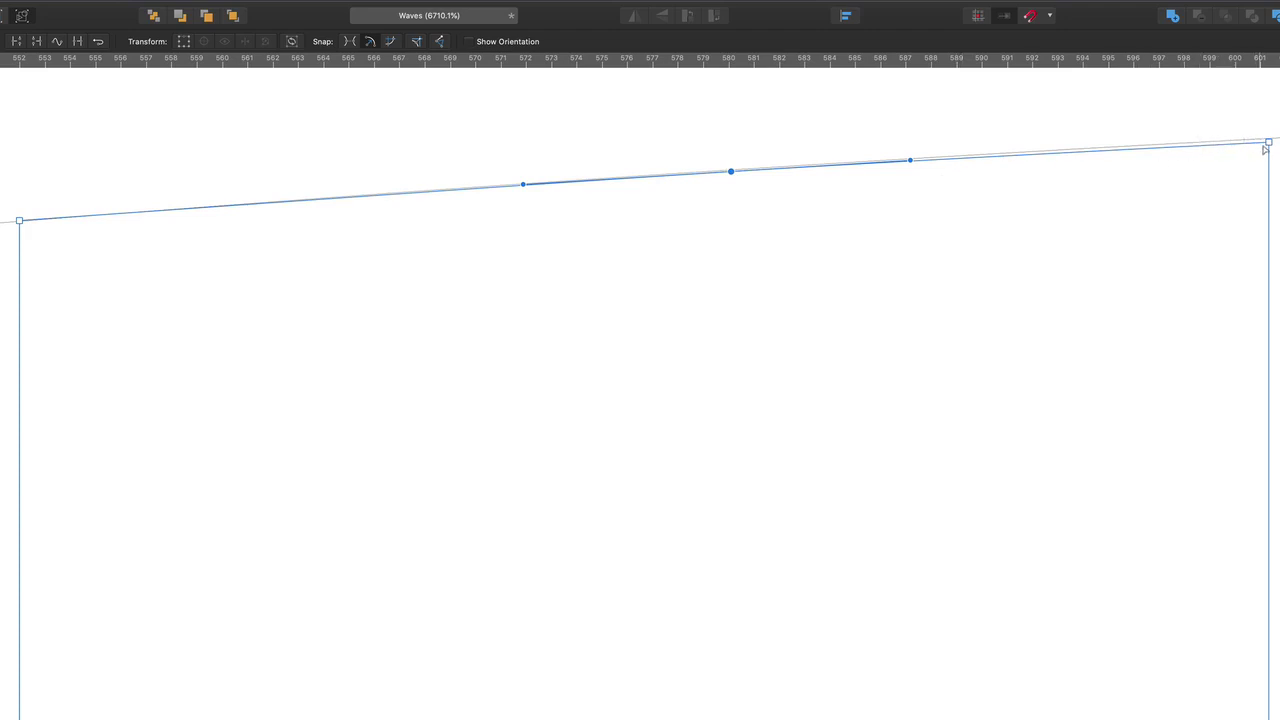
left_click_drag(1268, 141, 1267, 139)
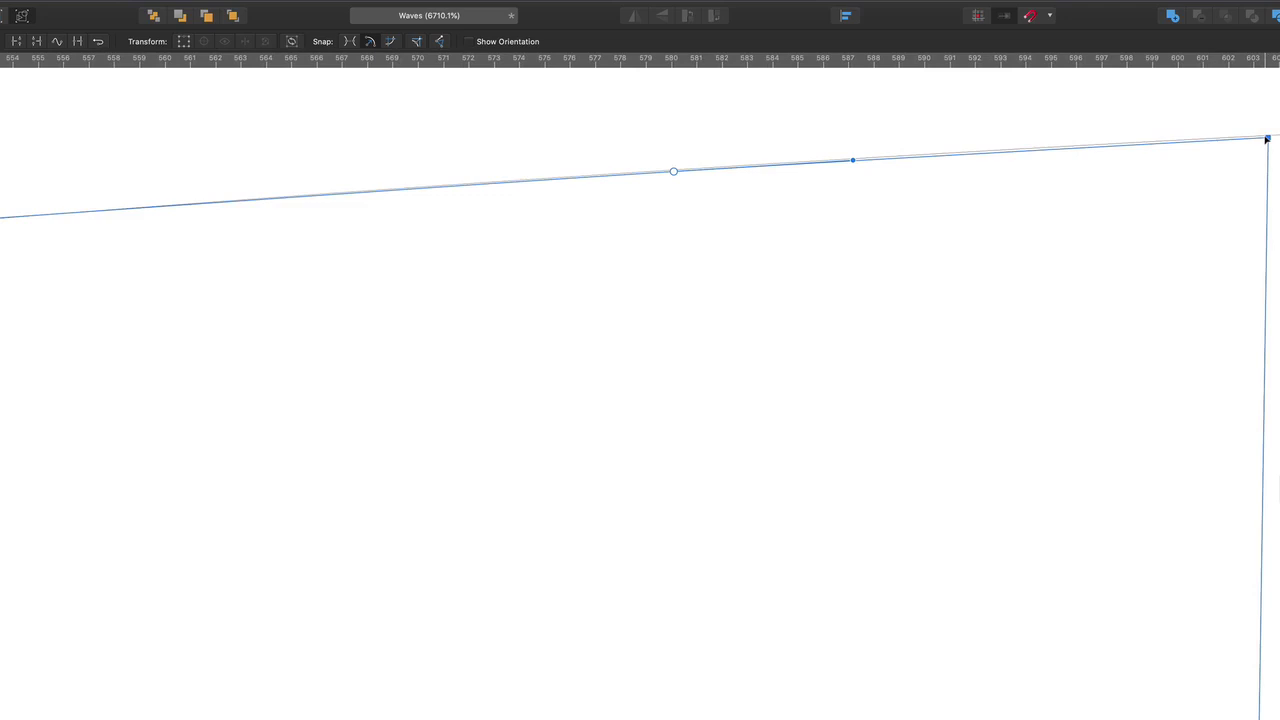
Select both top nodes of the U's right stem and raise them together to just below the wavy line
scroll(1266, 139, "down", 10)
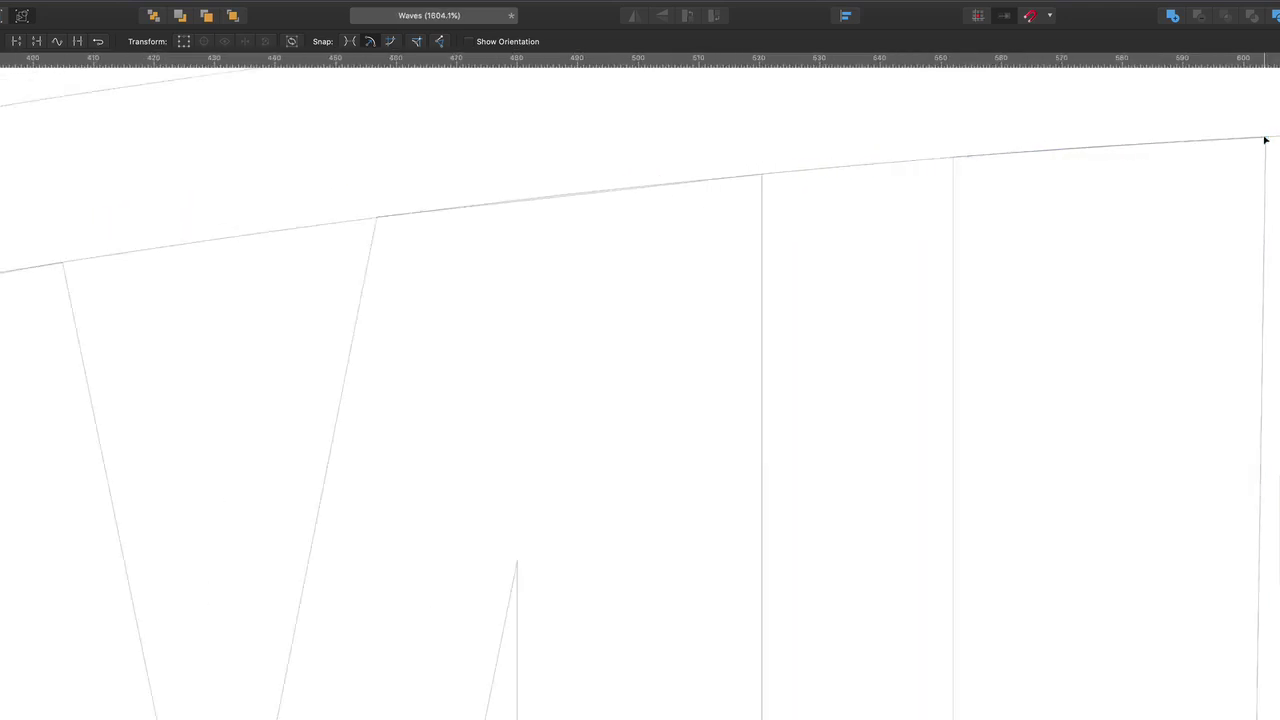
scroll(1266, 139, "right", 10)
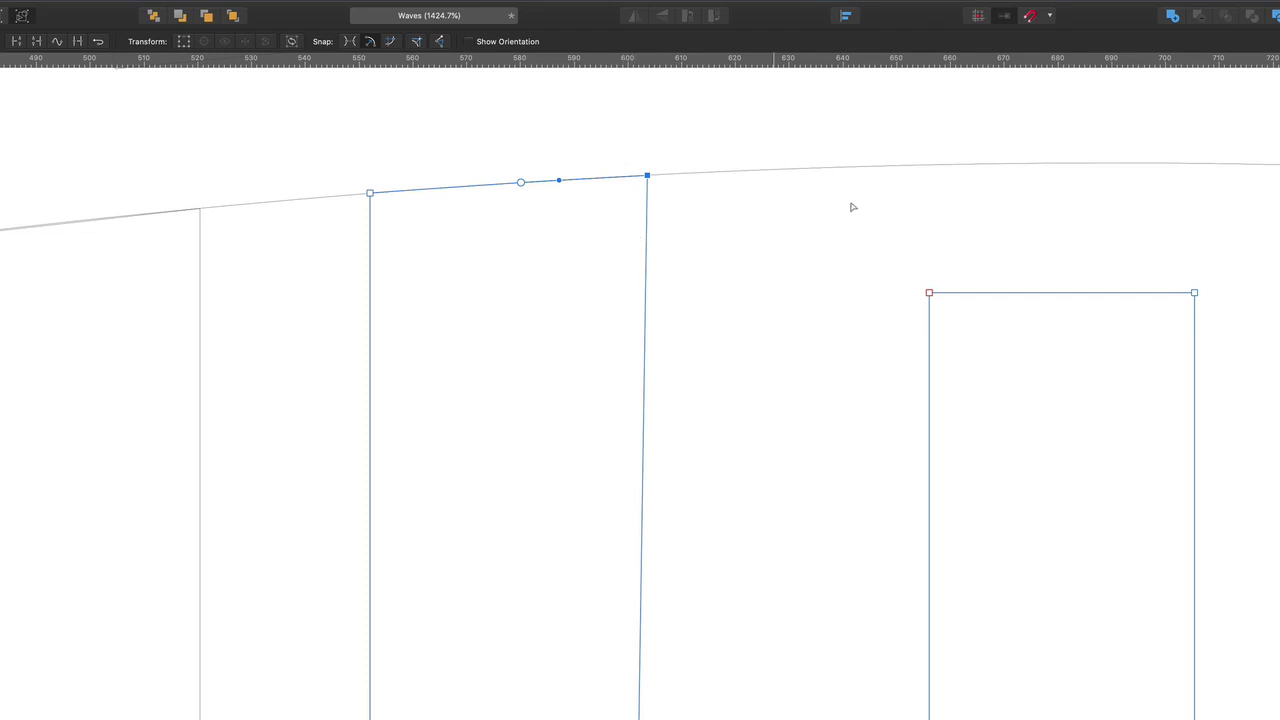
scroll(837, 234, "right", 5)
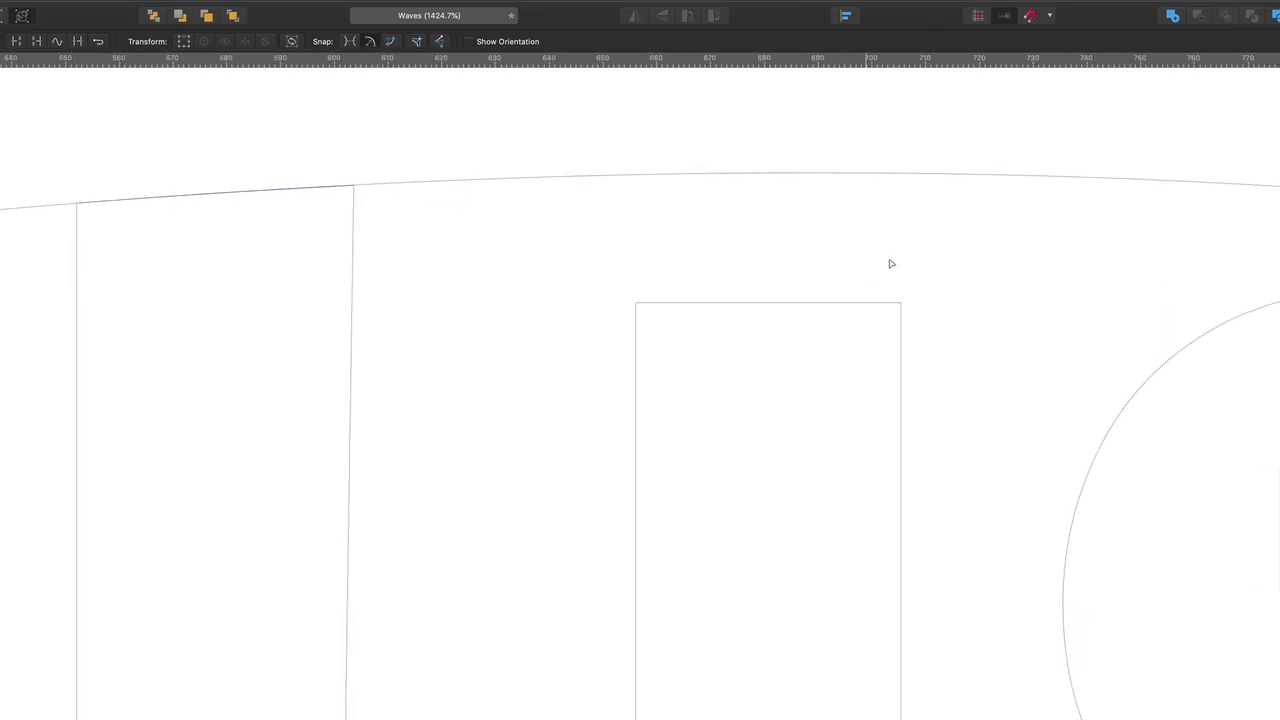
left_click(917, 277)
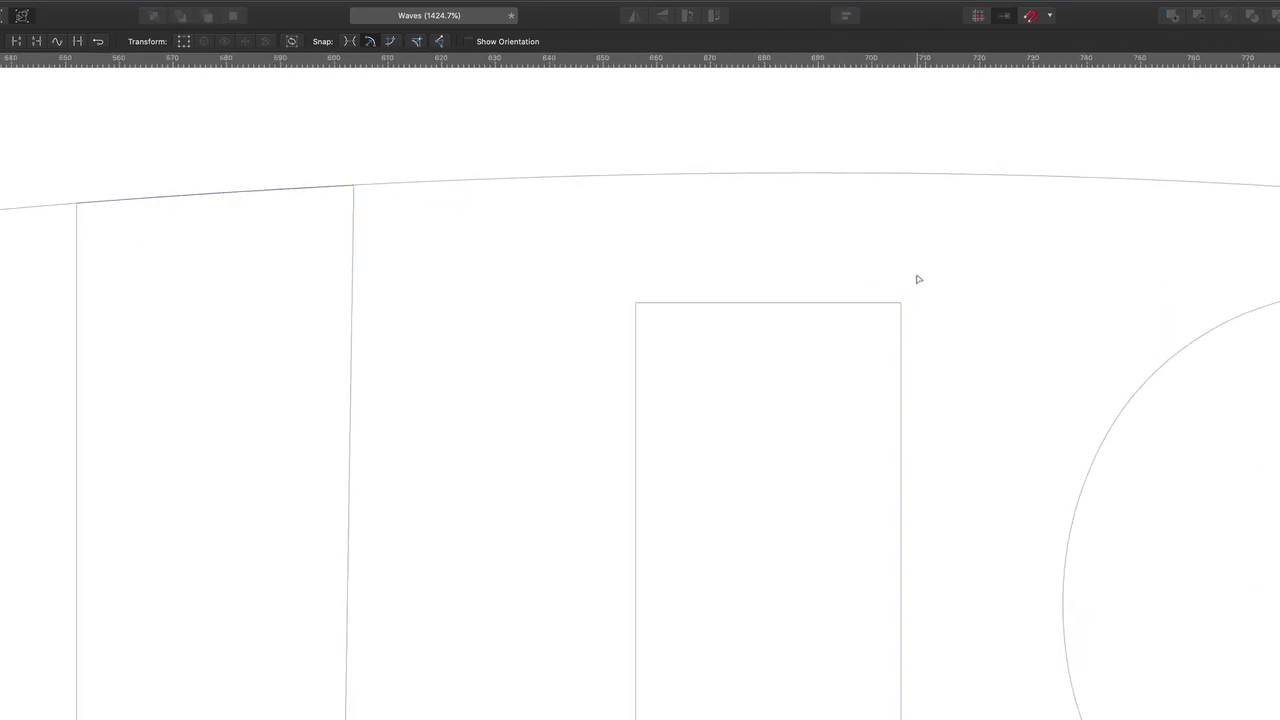
left_click(867, 303)
left_click_drag(951, 280, 572, 335)
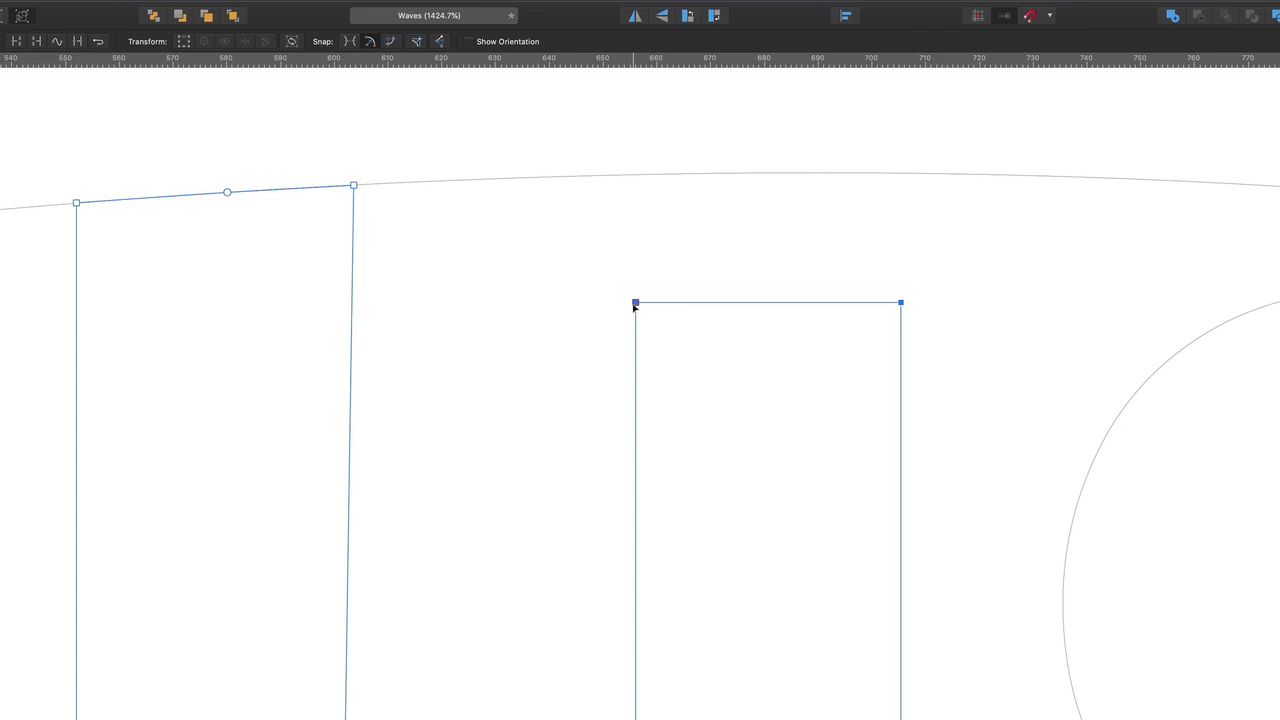
left_click_drag(636, 302, 634, 175)
scroll(634, 176, "up", 5)
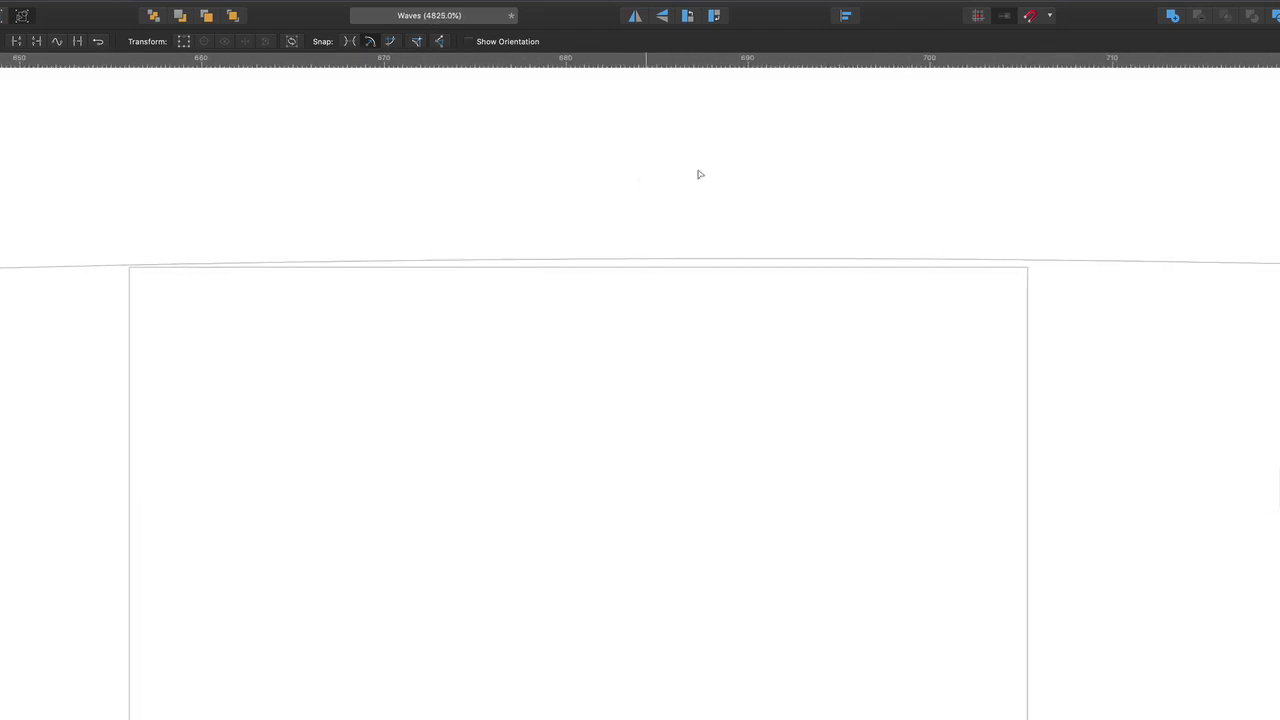
Raise the outer top node of the U's right stem onto the wavy line
left_click(1083, 290)
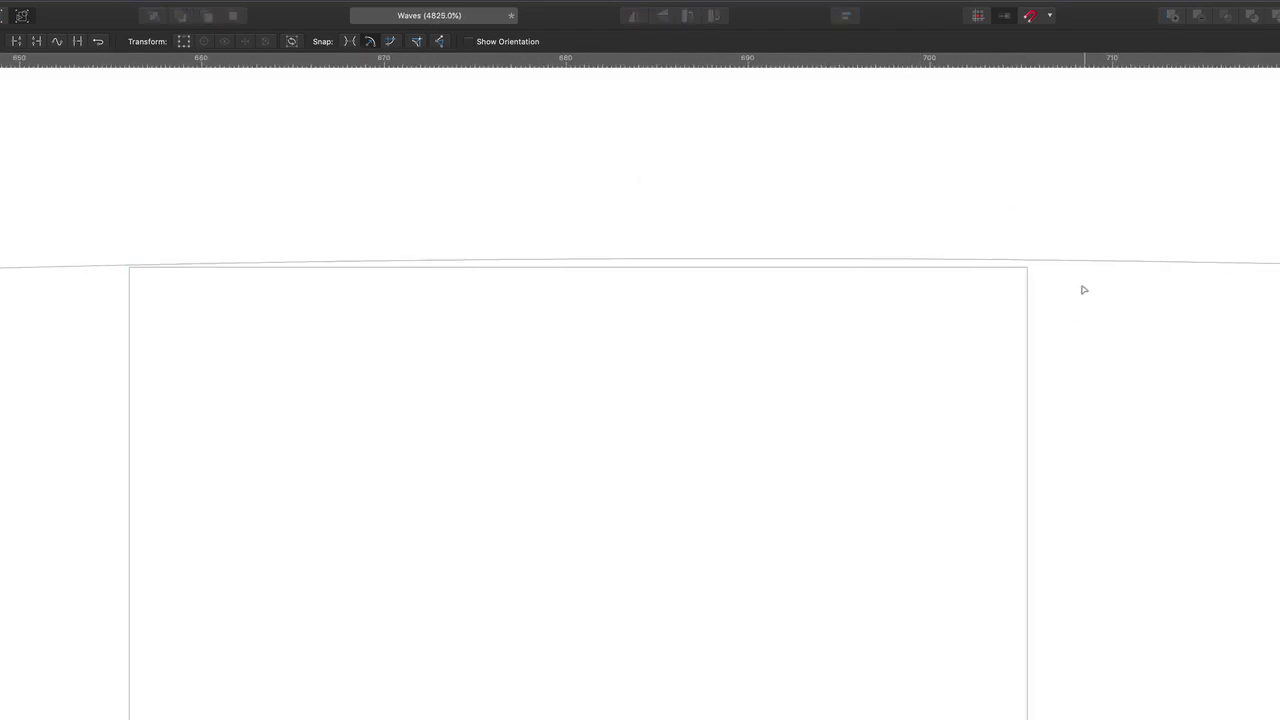
left_click(1027, 270)
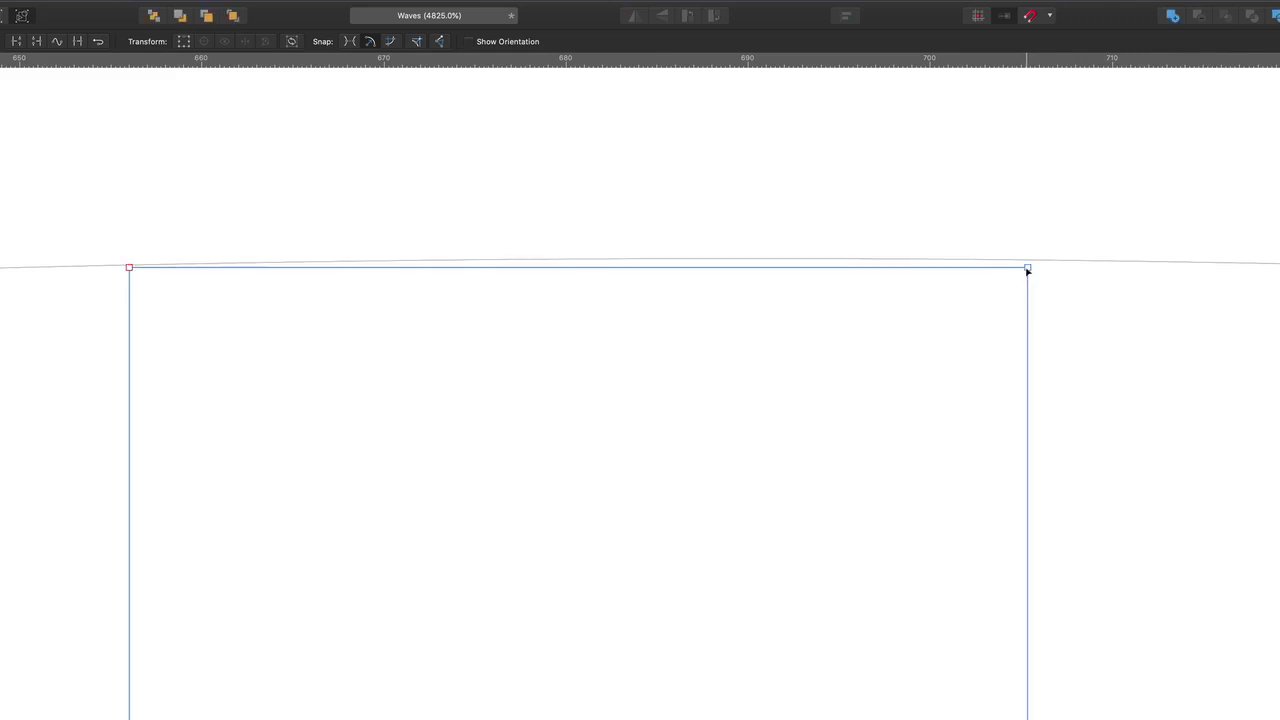
left_click_drag(1027, 267, 1027, 260)
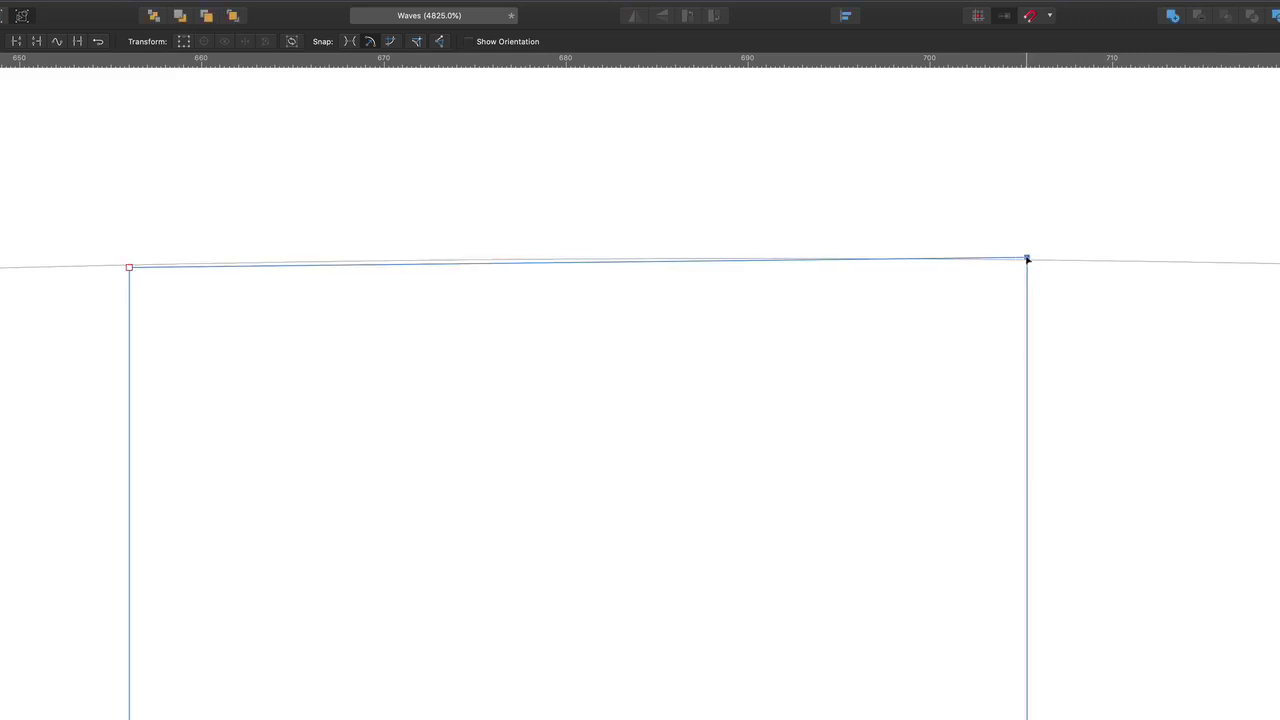
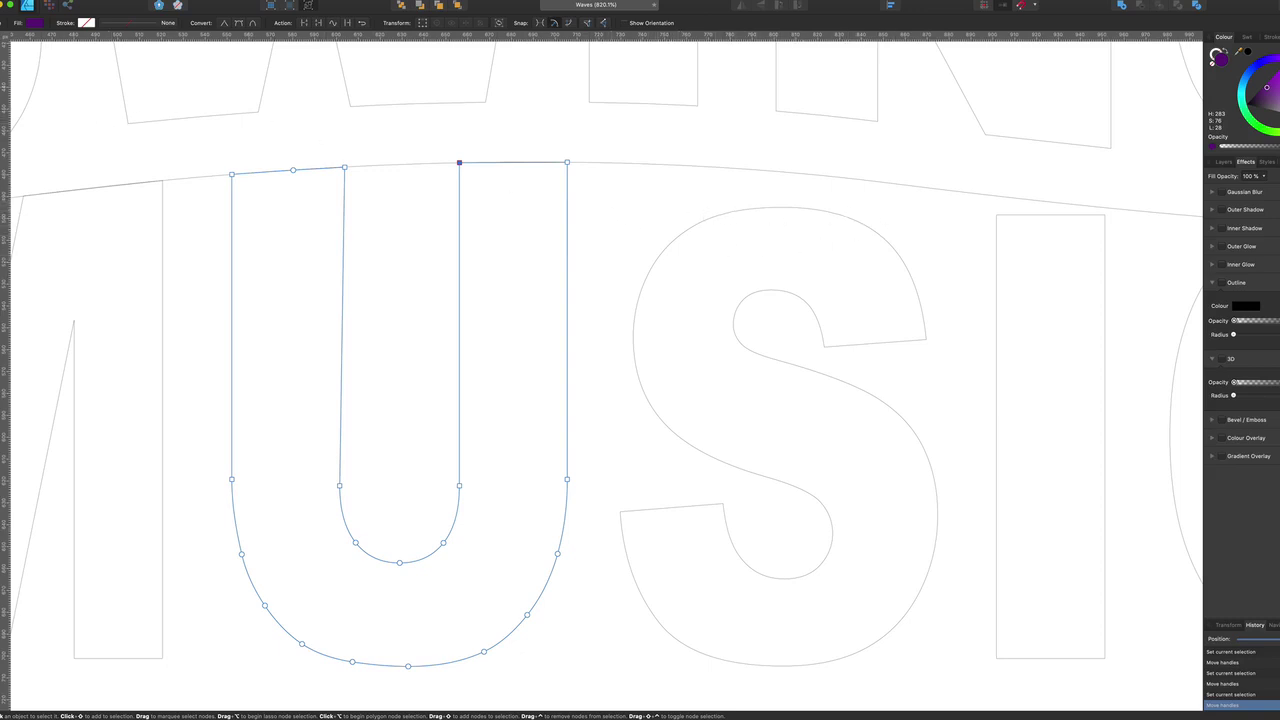
Stretch the S of MUSIC upward from its top edge so that it crosses the wavy line
key("v")
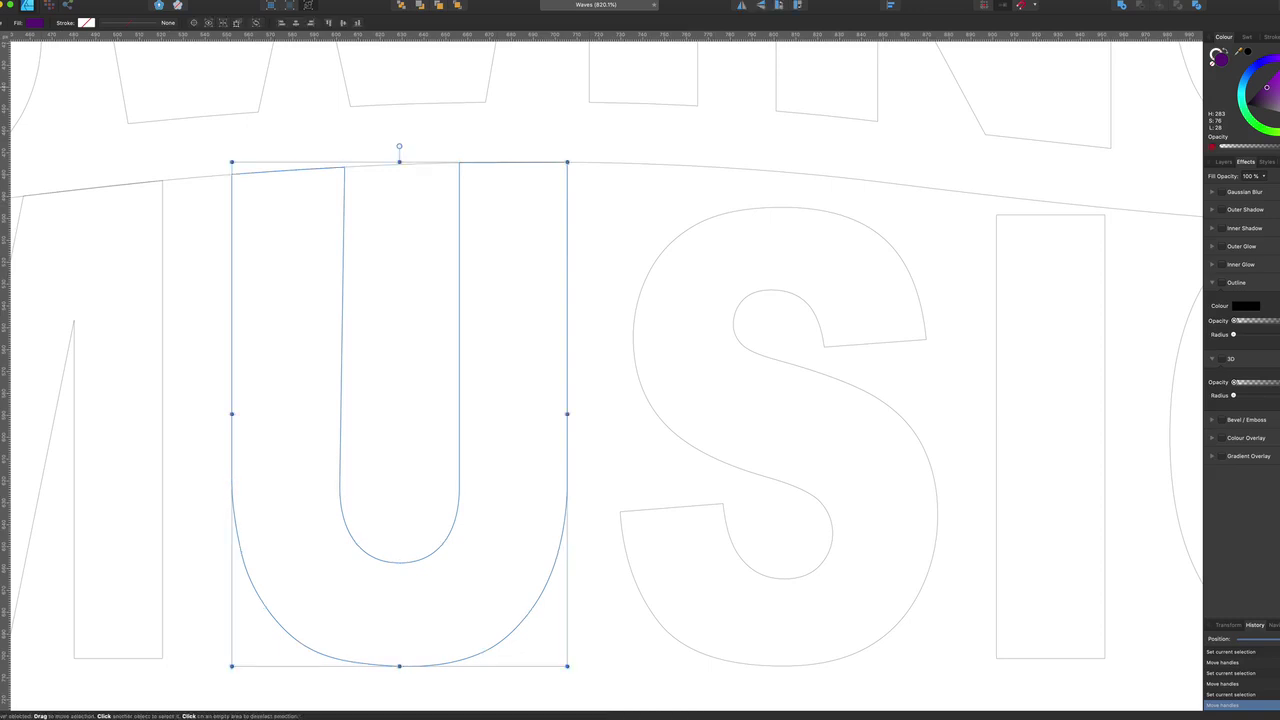
left_click(765, 211)
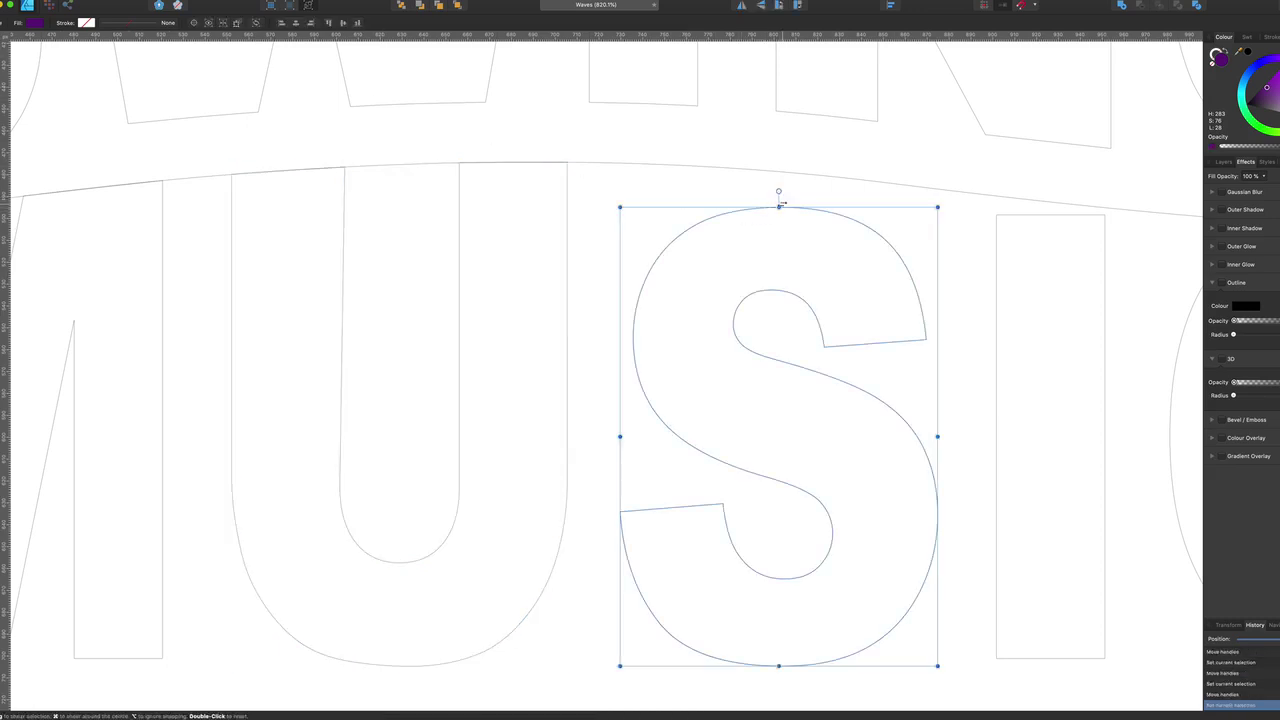
left_click_drag(778, 207, 778, 160)
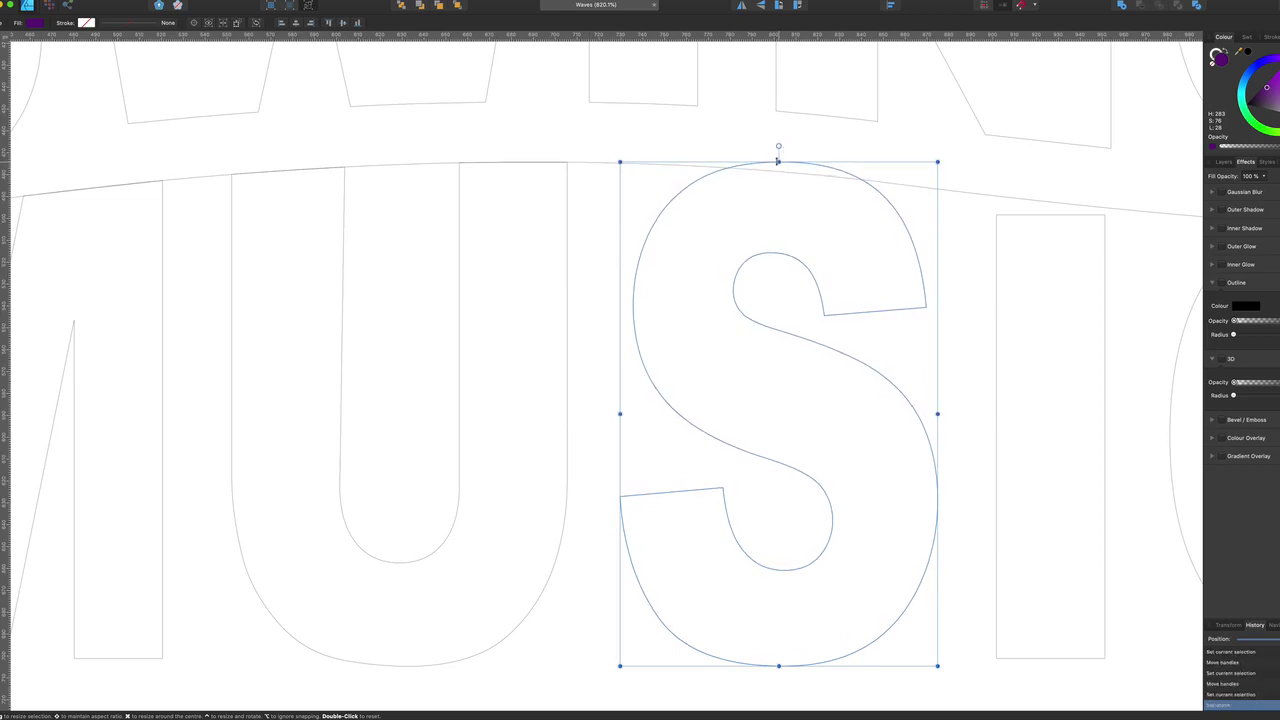
Add two nodes where the S of MUSIC crosses the wavy line and convert both to sharp
key("a")
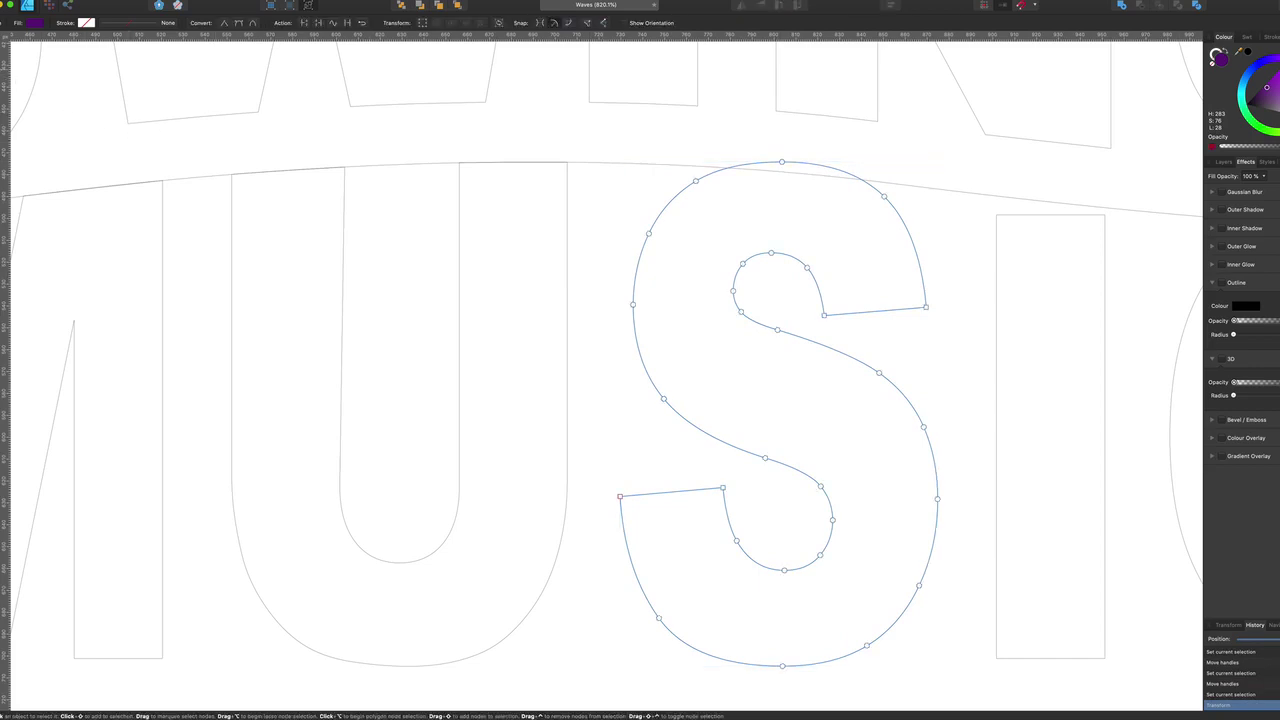
left_click(730, 169)
left_click(860, 179)
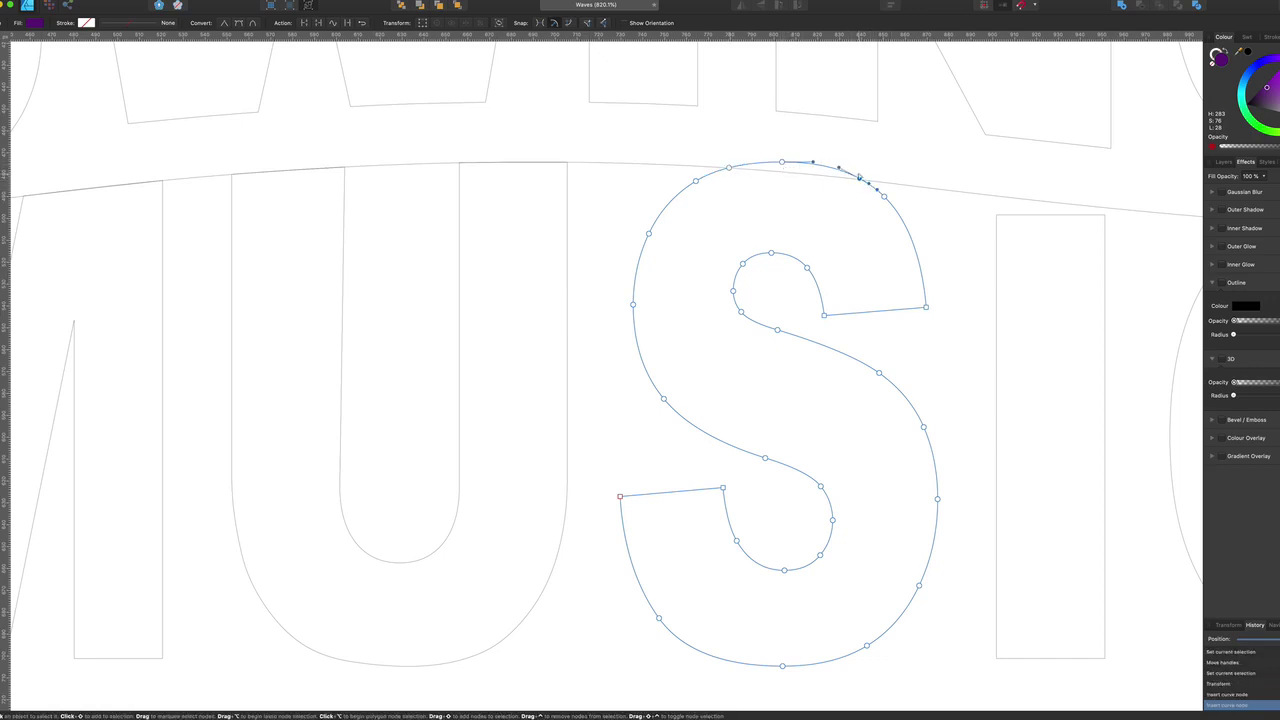
left_click_drag(865, 198, 721, 171)
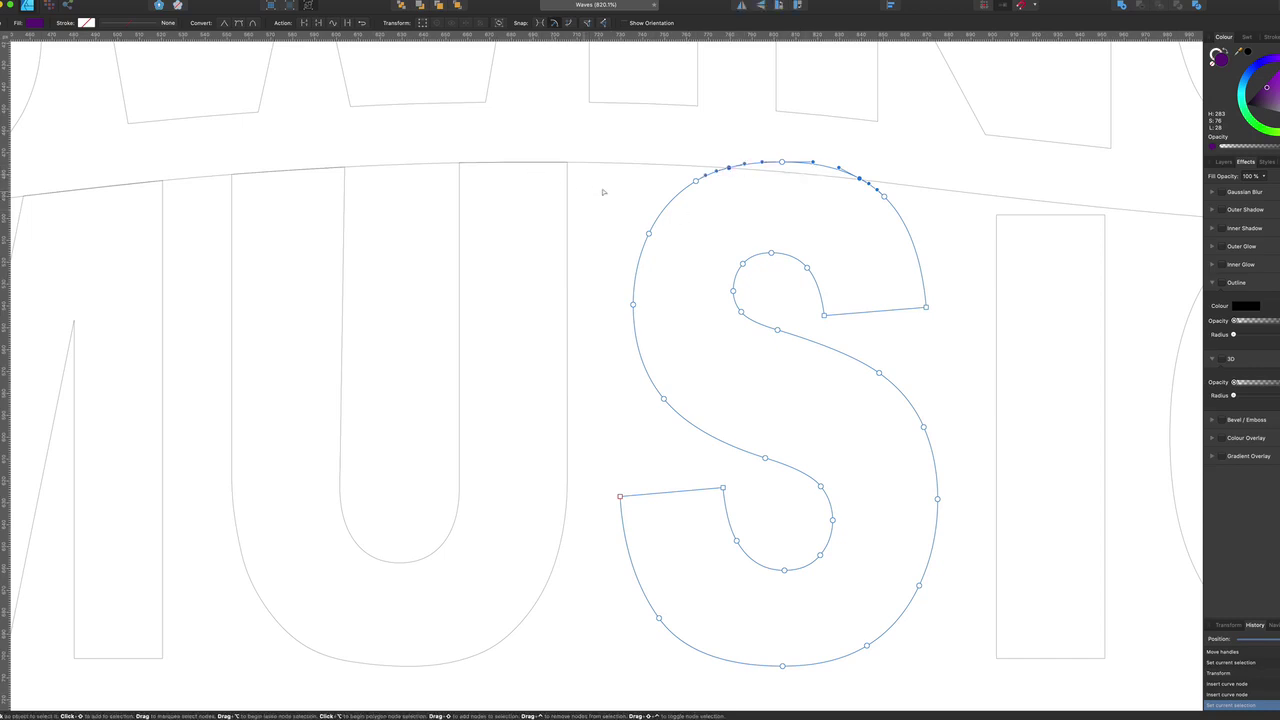
left_click(226, 23)
Lower the S's top middle node to the wavy line and adjust its handle to follow the line's slope
scroll(783, 163, "up", 10)
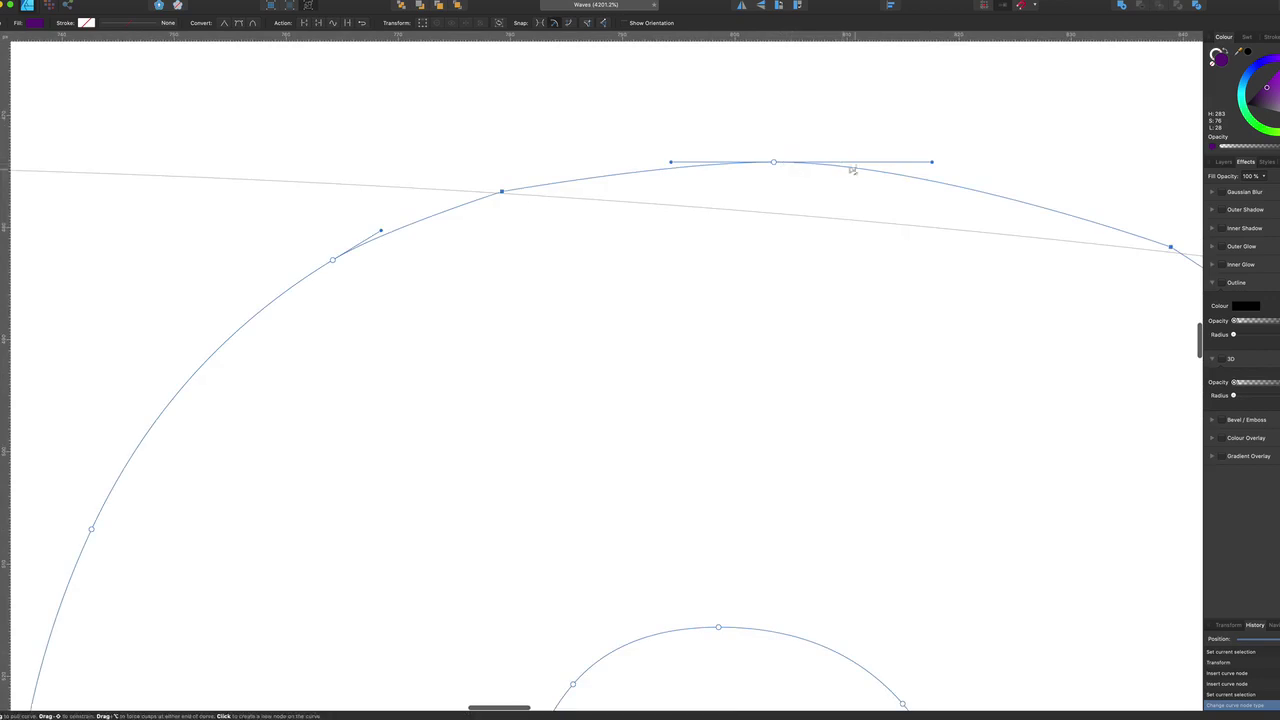
left_click_drag(774, 170, 767, 211)
left_click_drag(928, 212, 927, 228)
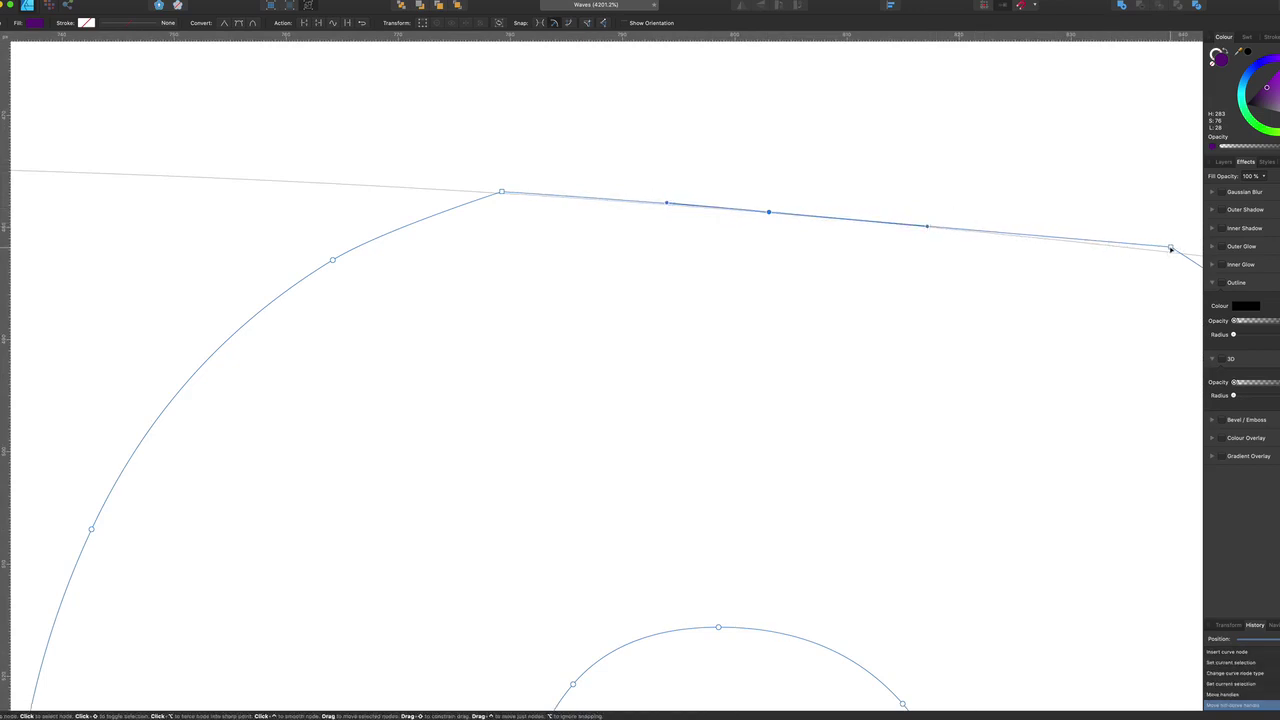
Fine-tune the two sharp crossing nodes at the top of the S so they sit exactly on the wavy line
left_click_drag(1171, 251, 1171, 253)
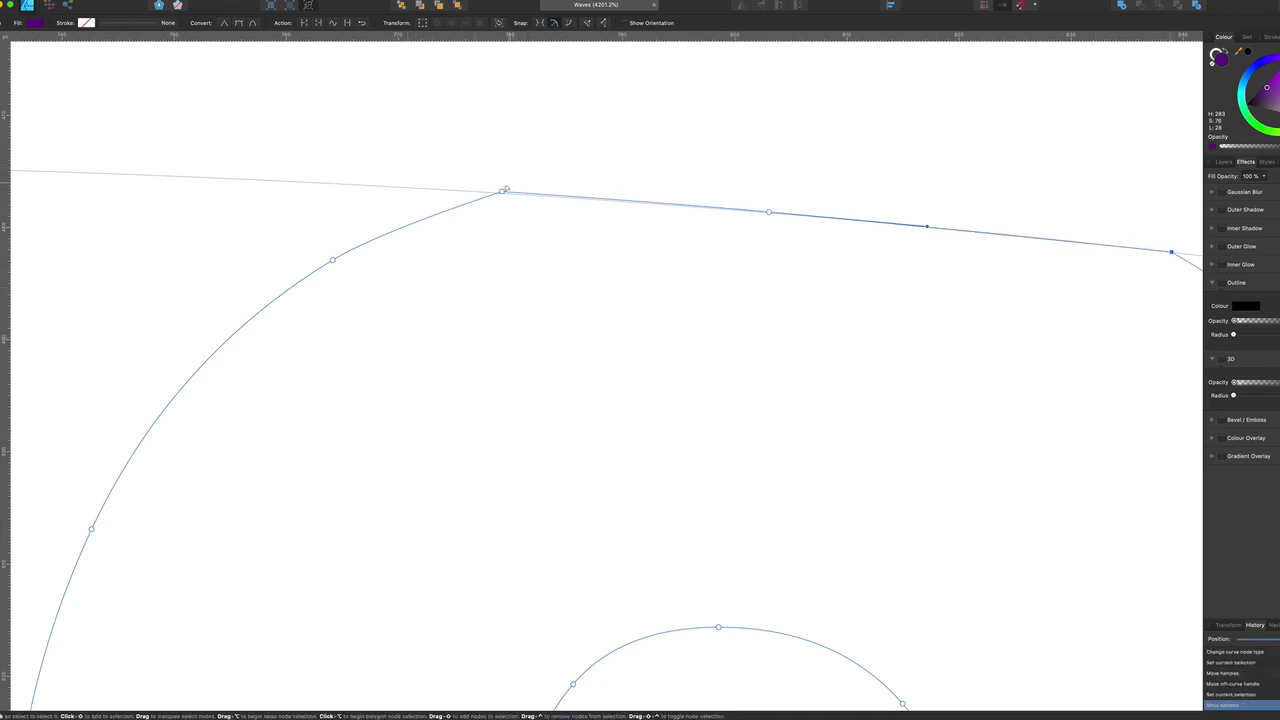
left_click_drag(503, 192, 502, 195)
scroll(502, 193, "up", 2)
scroll(502, 193, "down", 5)
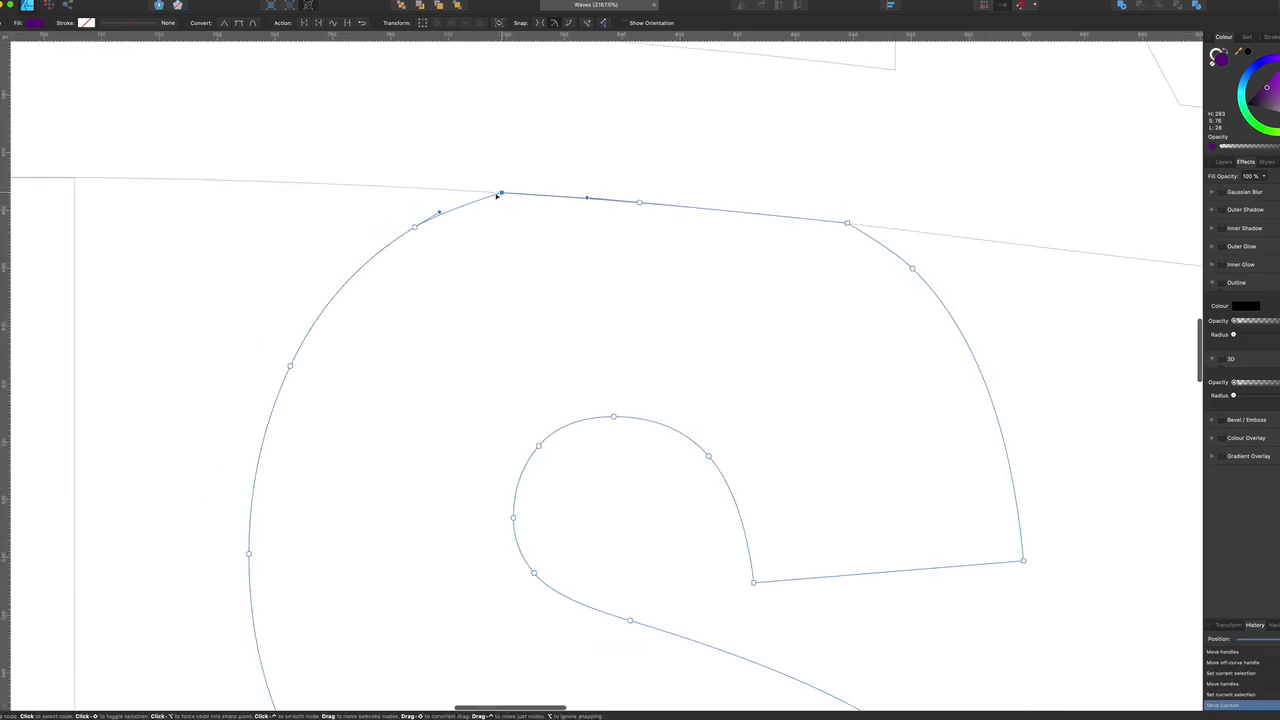
Delete the wavy line between SWING and MUSIC and switch from the outline view back to the filled vector view
scroll(452, 219, "down", 4)
scroll(1070, 244, "down", 4)
scroll(1070, 244, "up", 1)
scroll(1070, 244, "down", 1)
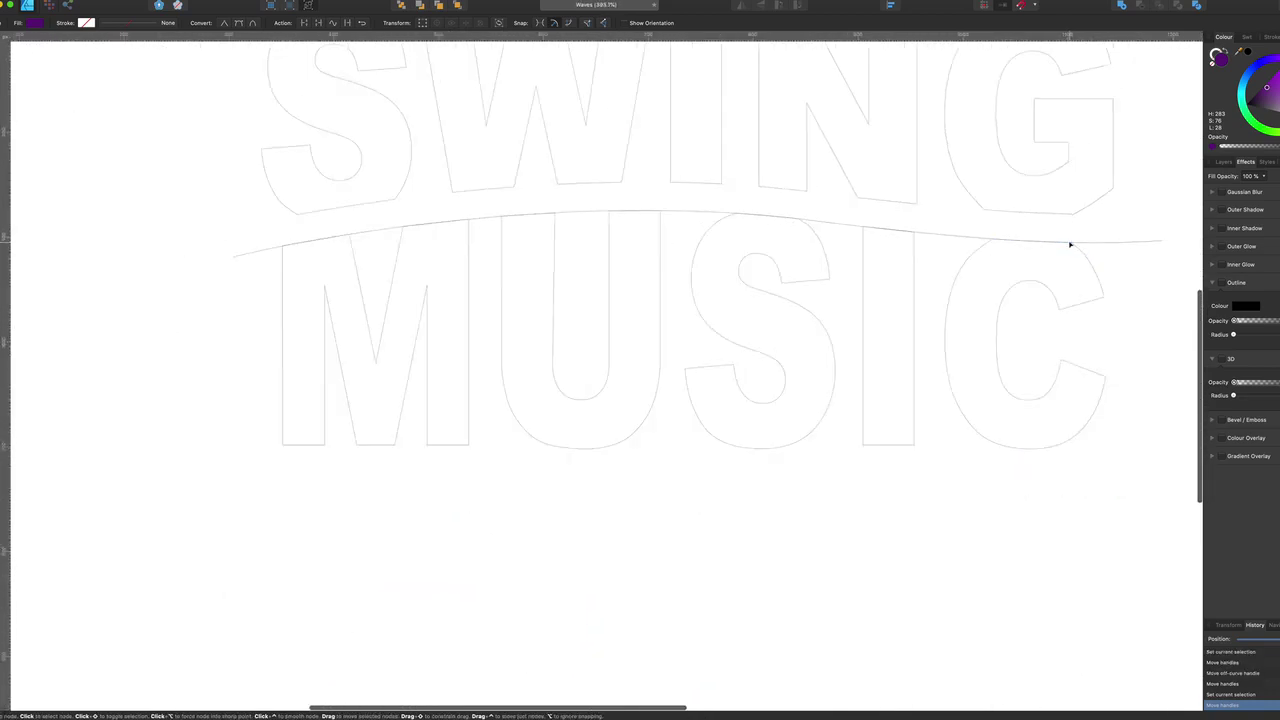
scroll(1070, 244, "down", 2)
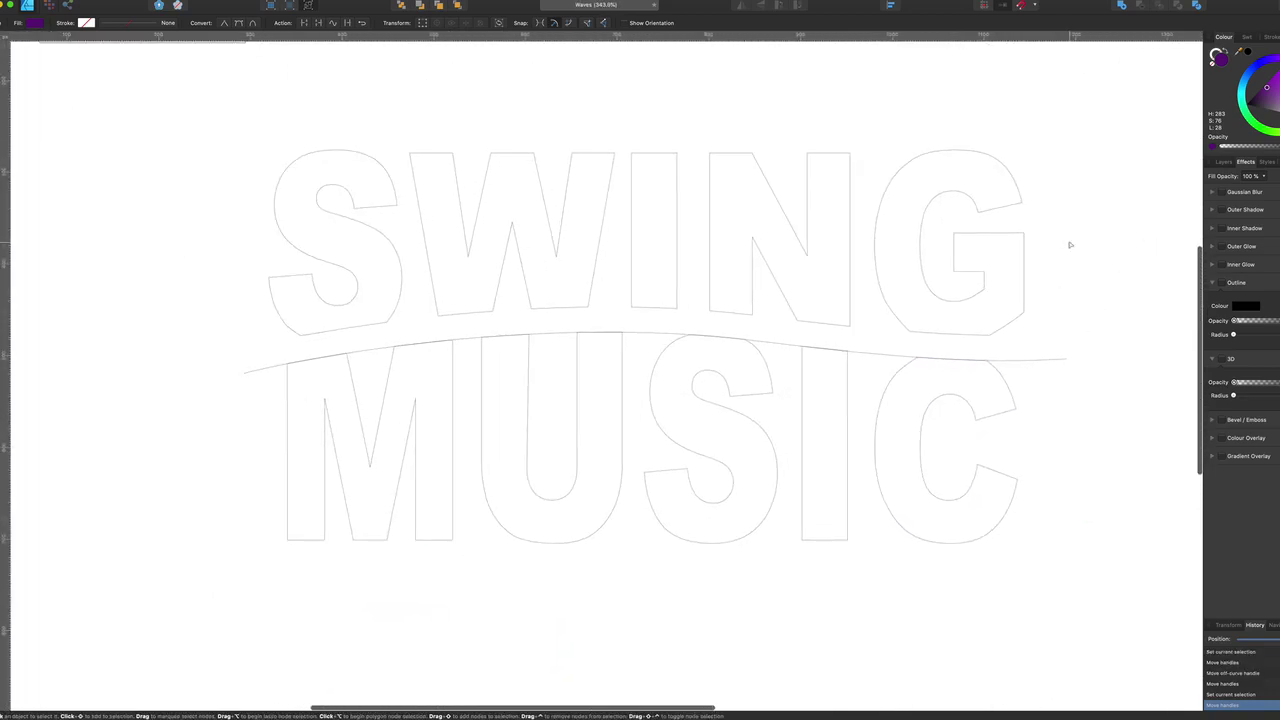
key("v")
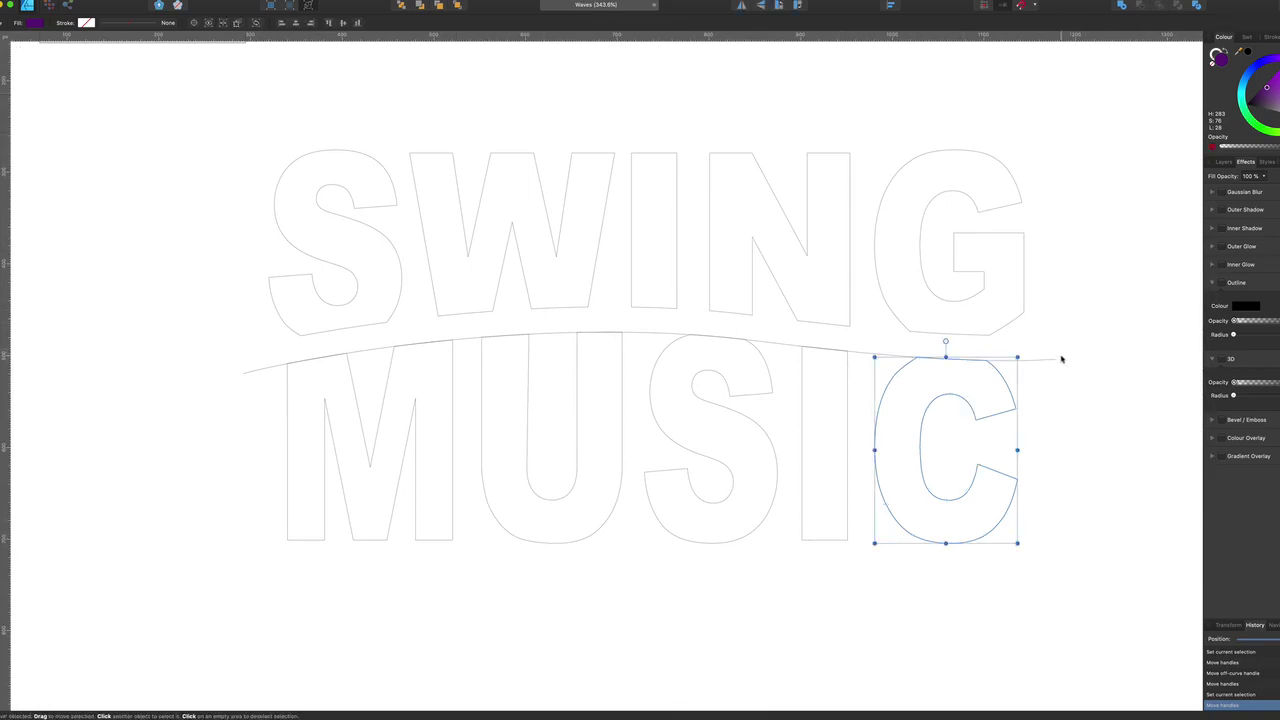
left_click(1062, 363)
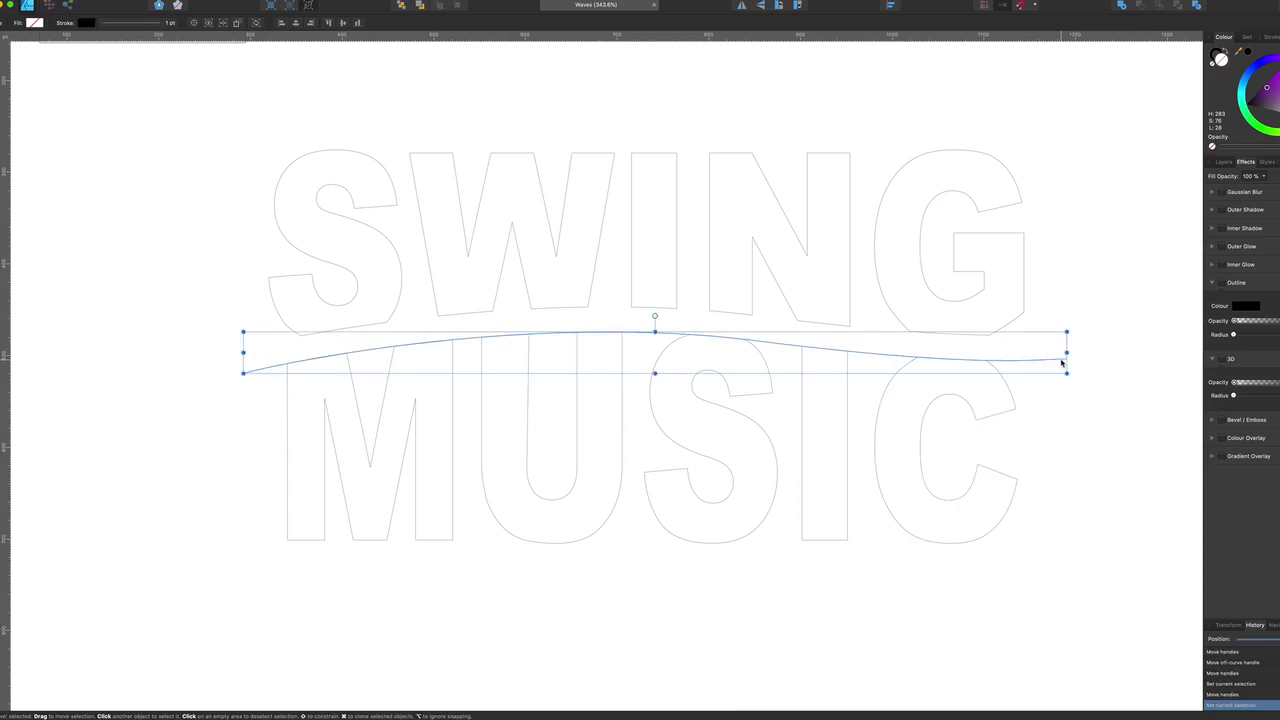
key("Delete")
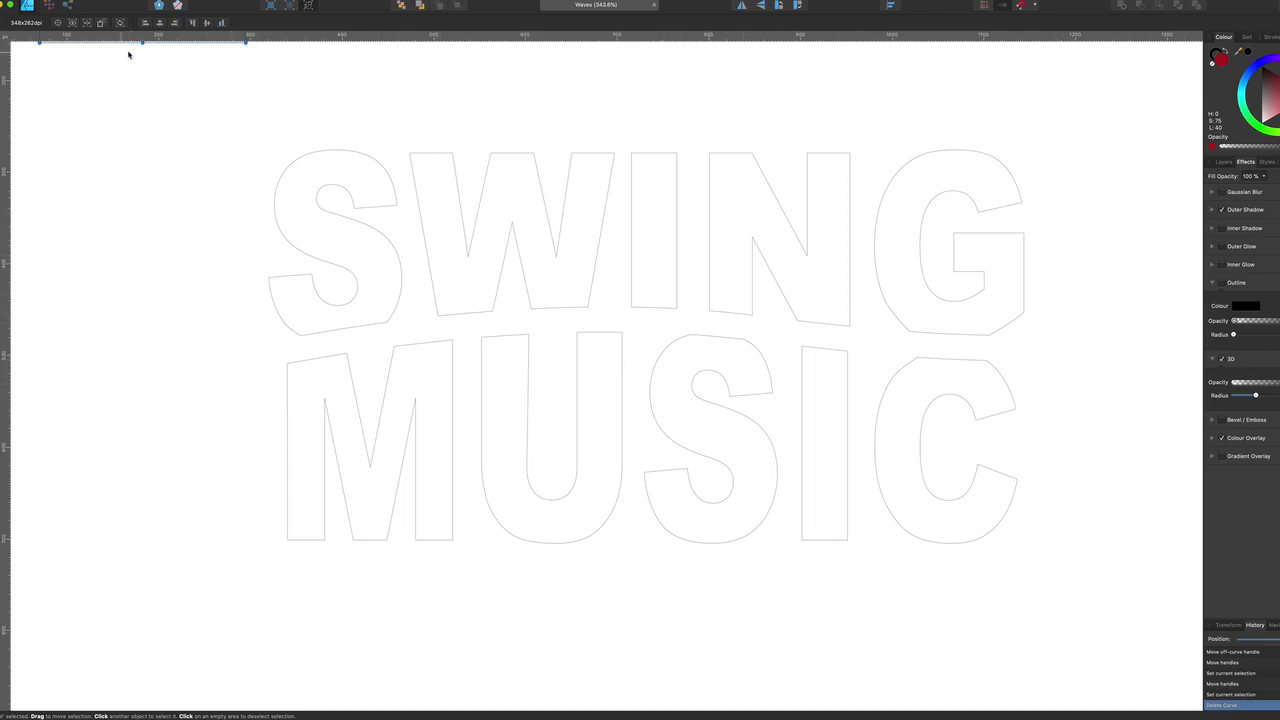
left_click(291, 8)
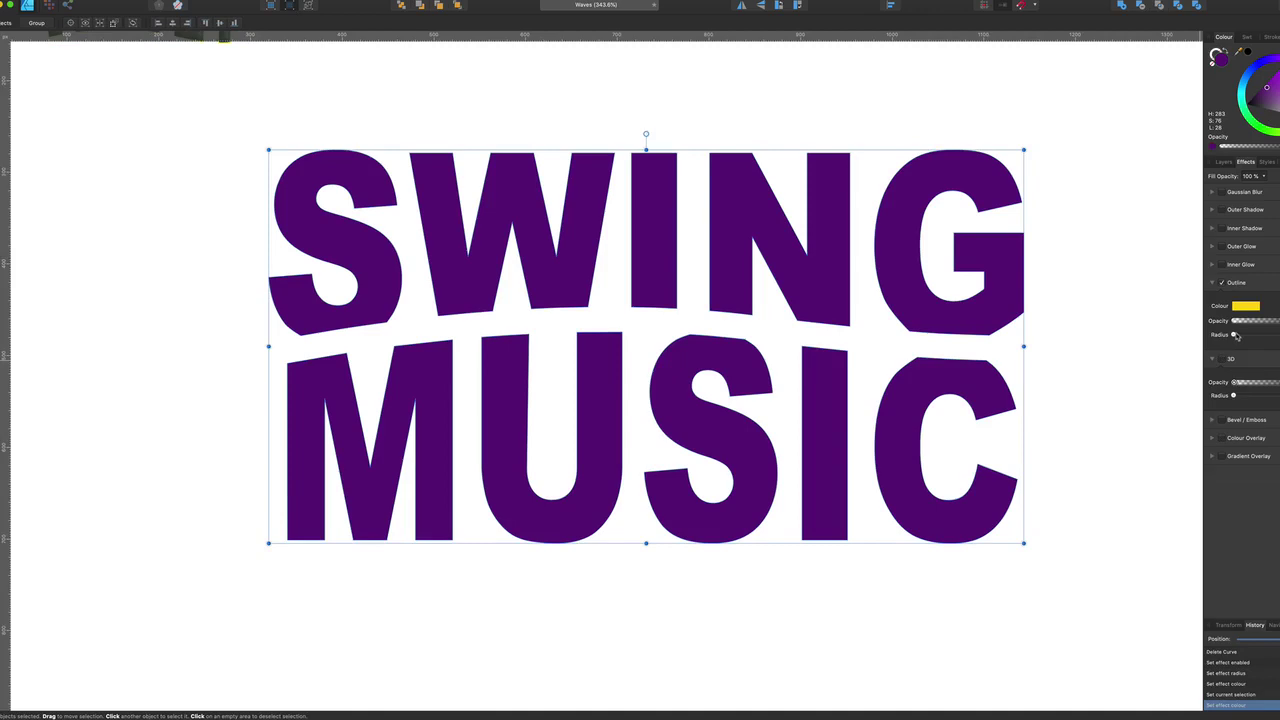
Give the SWING MUSIC letters' outline effect a radius of 6.2 px and a soft yellow with H 50, S 84, L 64
left_click_drag(1234, 336, 1258, 336)
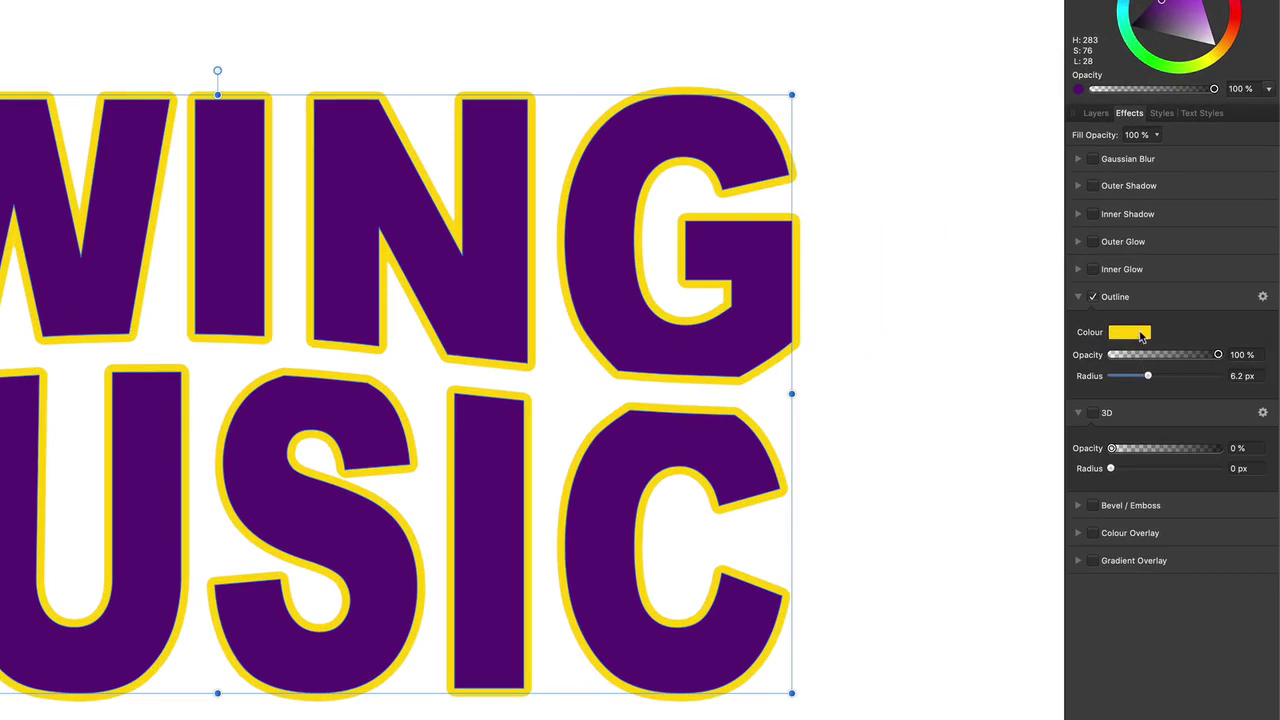
left_click(1141, 337)
left_click(1218, 491)
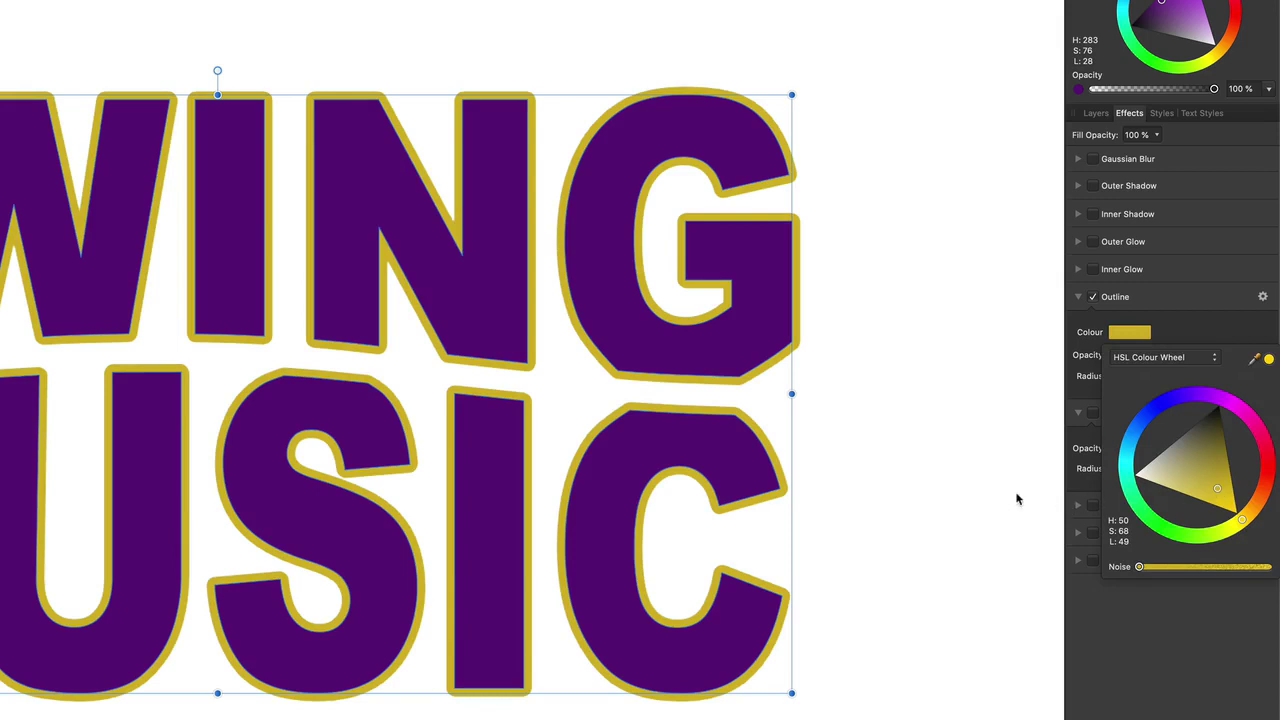
left_click(1213, 488)
left_click(1200, 494)
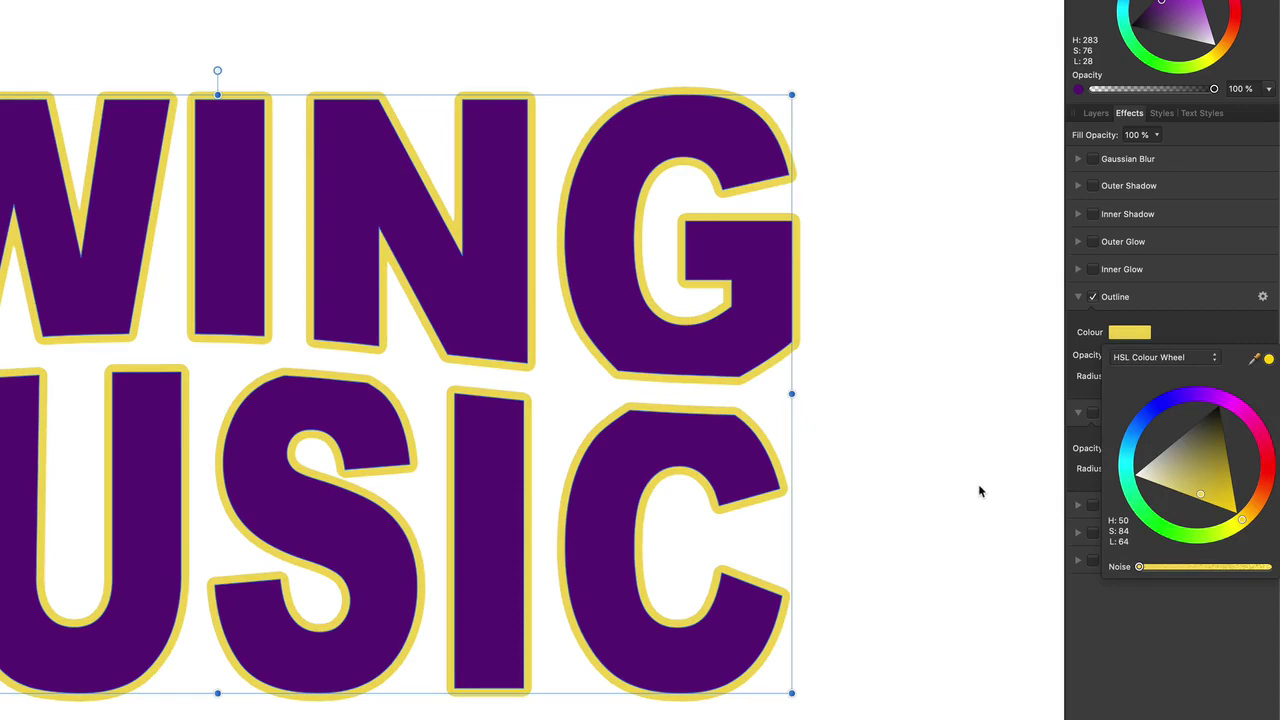
left_click(951, 409)
left_click_drag(920, 56, 2, 718)
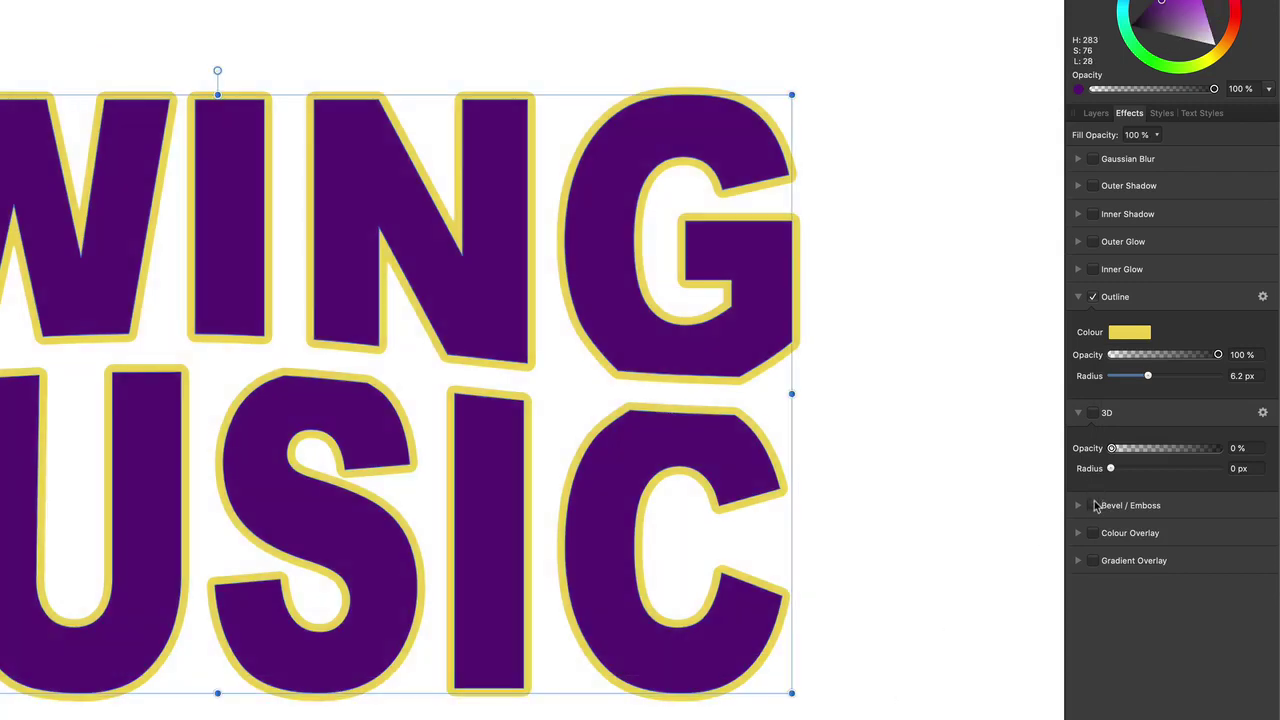
Try the Bevel / Emboss effect on the lettering, inspect the letter edges up close, and turn the effect off again
left_click(1093, 506)
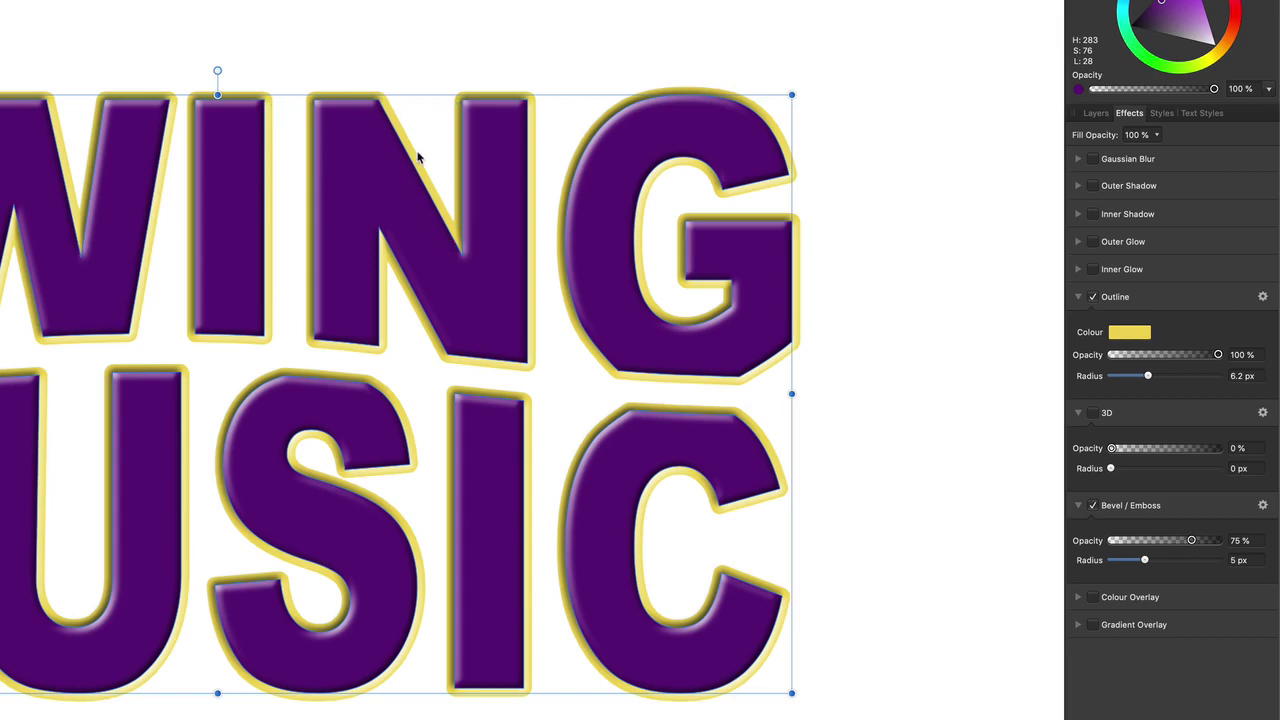
scroll(418, 157, "up", 10)
scroll(418, 157, "up", 2)
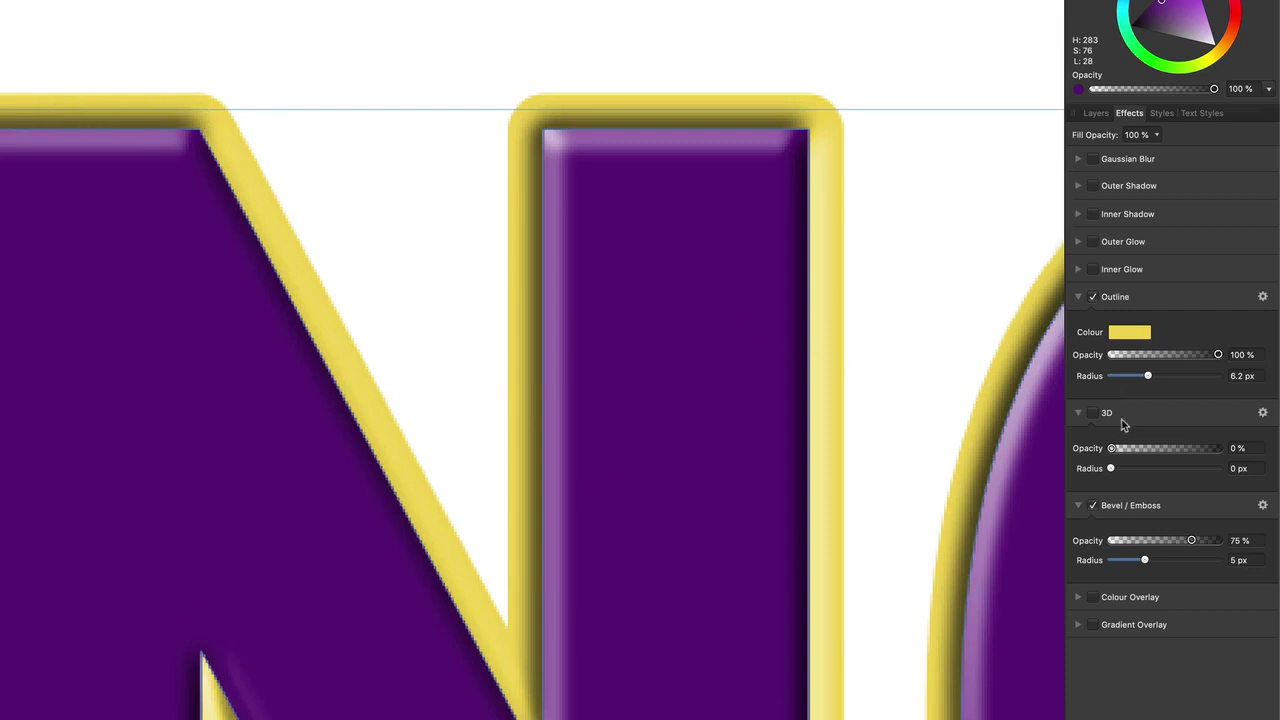
left_click(1092, 506)
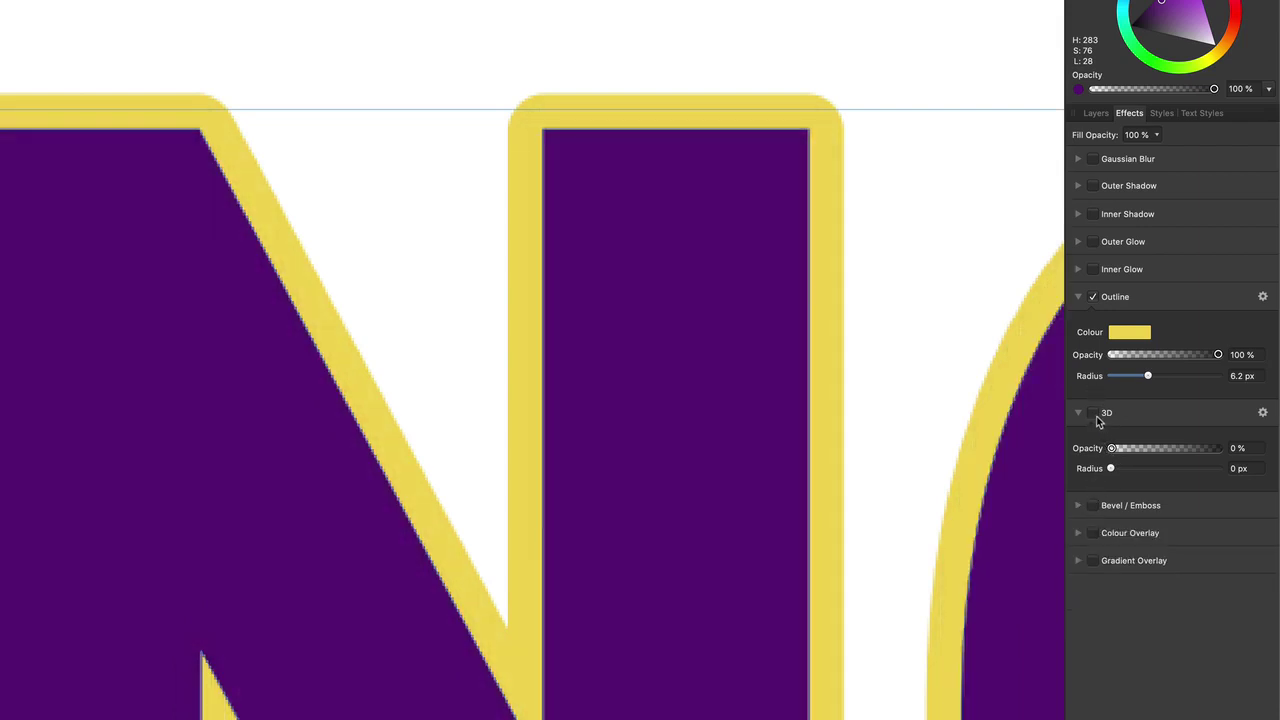
Apply a 3D effect to the lettering with 100 % opacity and a radius of 3.6 px
left_click(1093, 413)
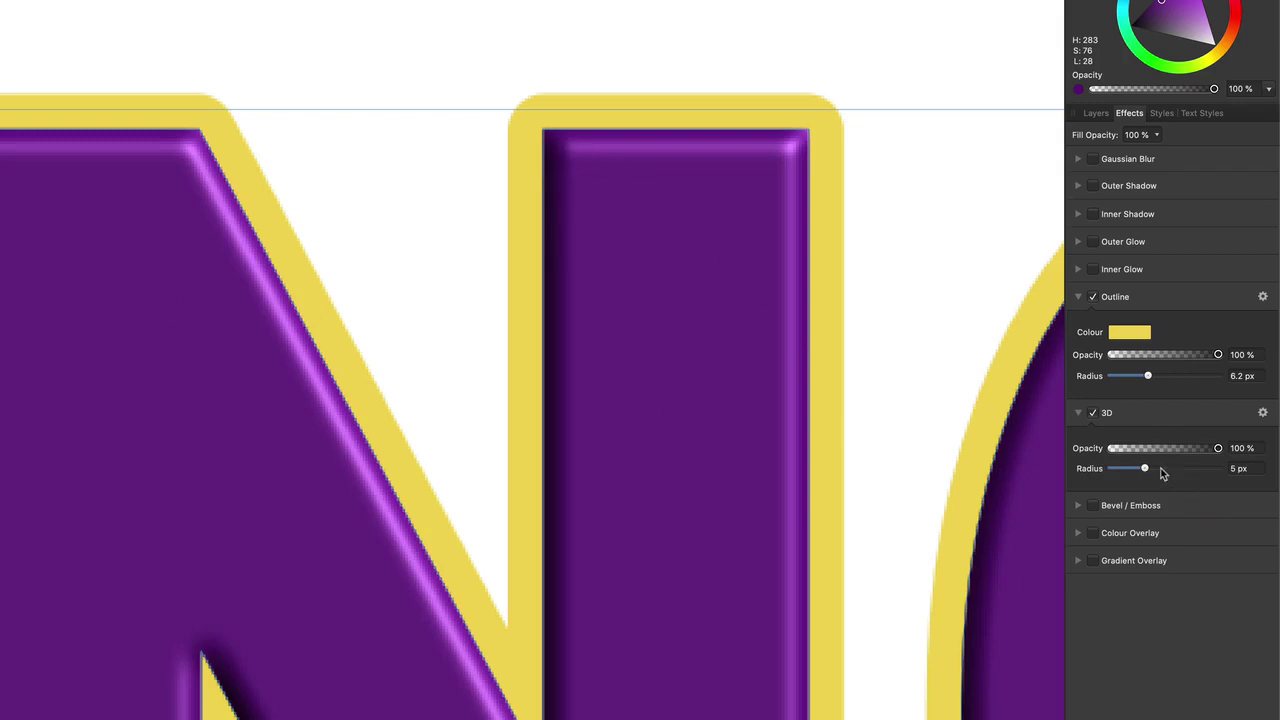
mouse_move(1146, 468)
left_mouse_down()
mouse_move(1187, 471)
mouse_move(1143, 476)
left_mouse_up()
mouse_move(1218, 448)
left_mouse_down()
mouse_move(1166, 450)
mouse_move(1220, 451)
left_mouse_up()
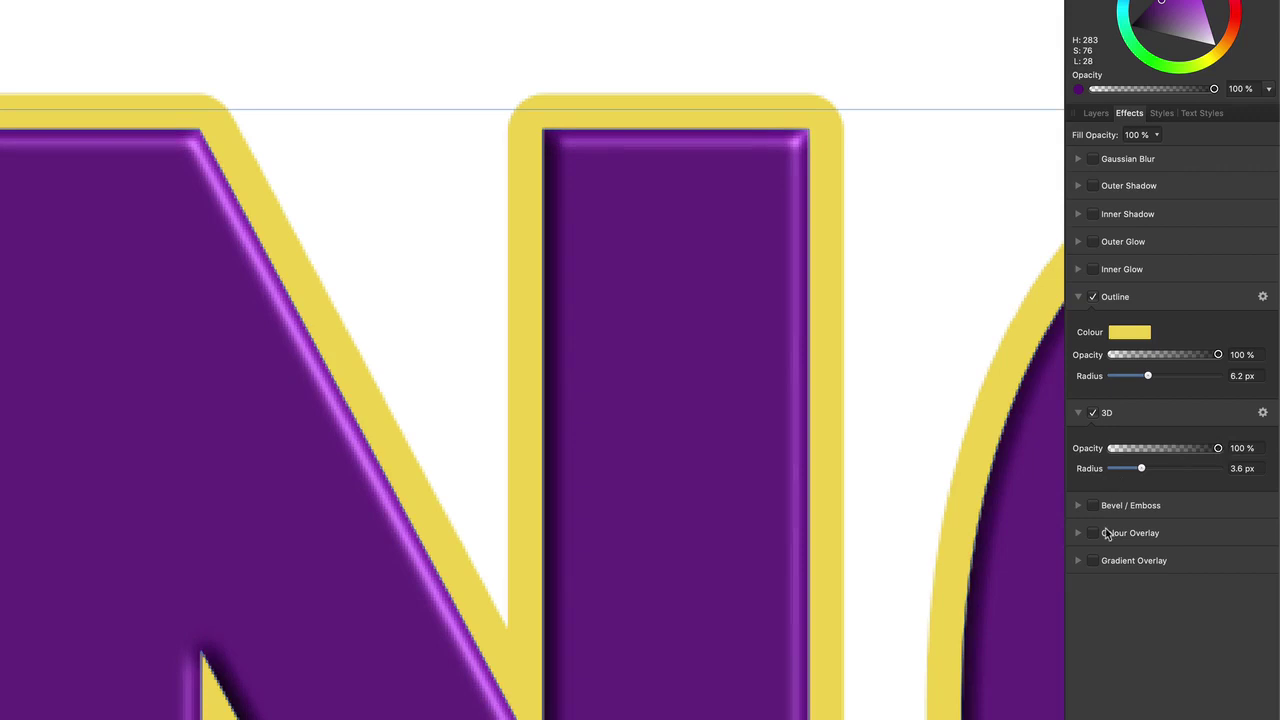
scroll(894, 569, "down", 5)
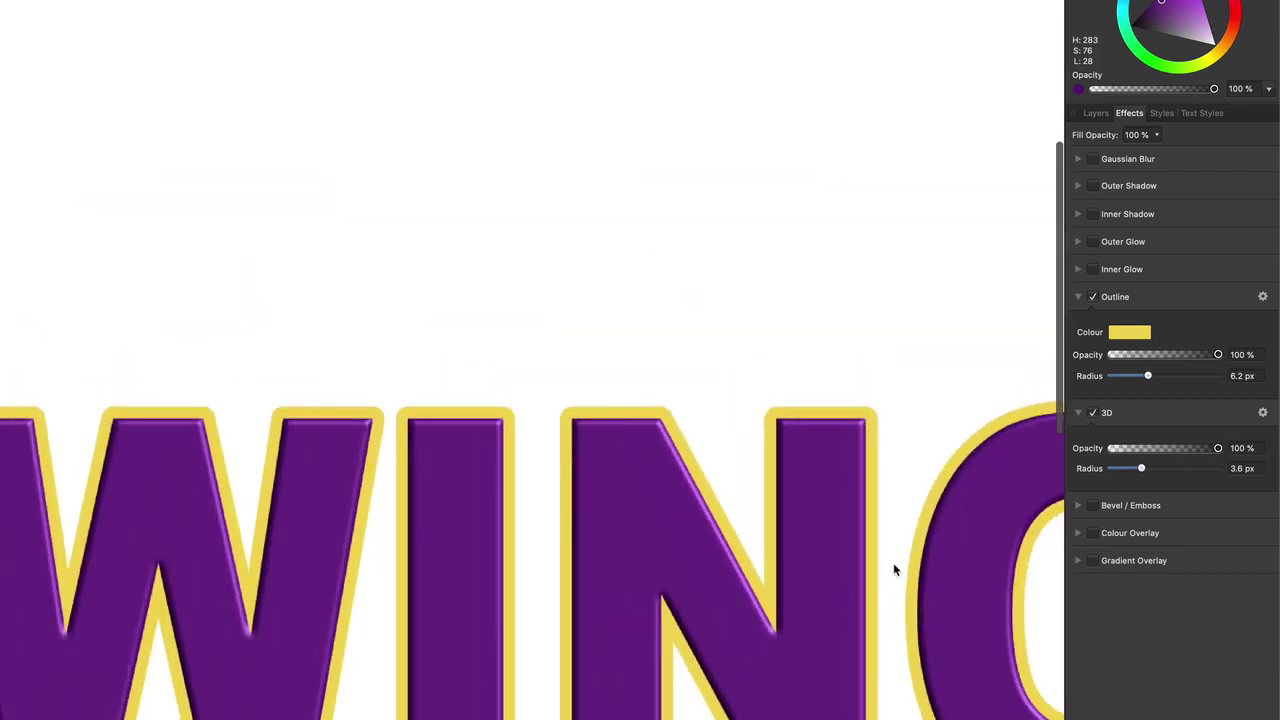
scroll(894, 569, "down", 10)
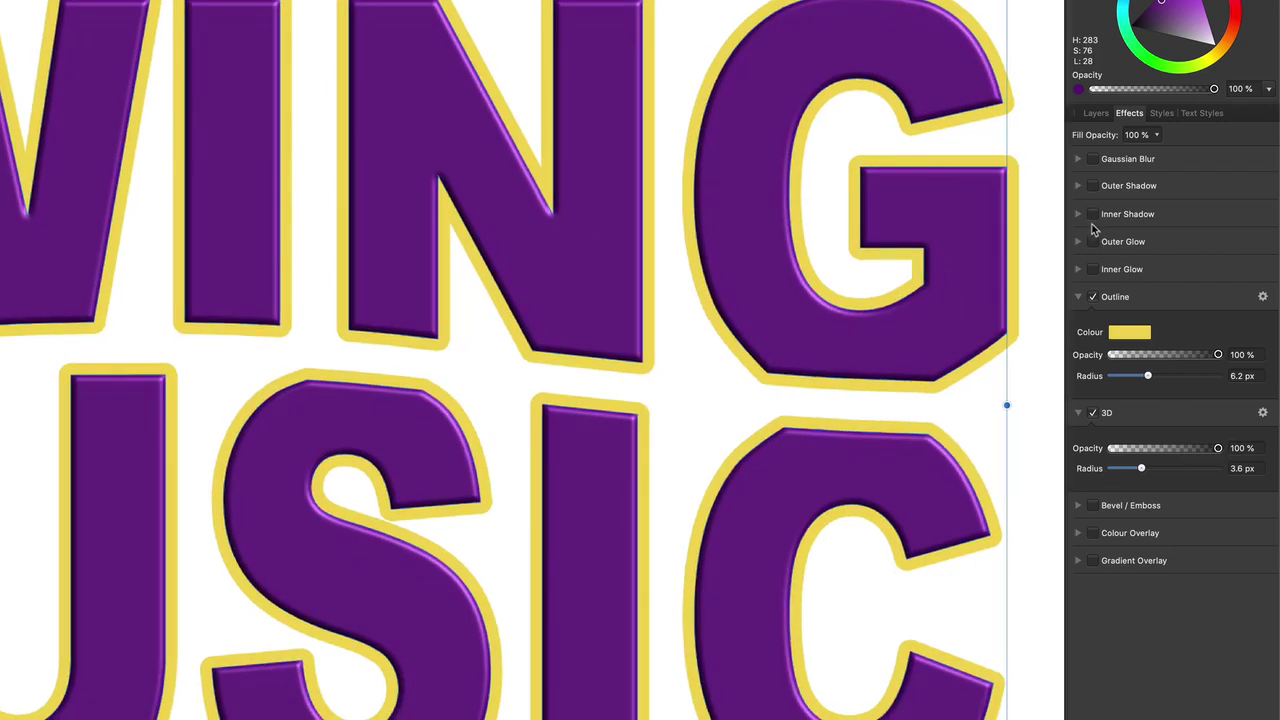
Add an outer glow to the lettering in teal with H 185, S 71, L 38 and a radius of 26.9 px
left_click(1093, 242)
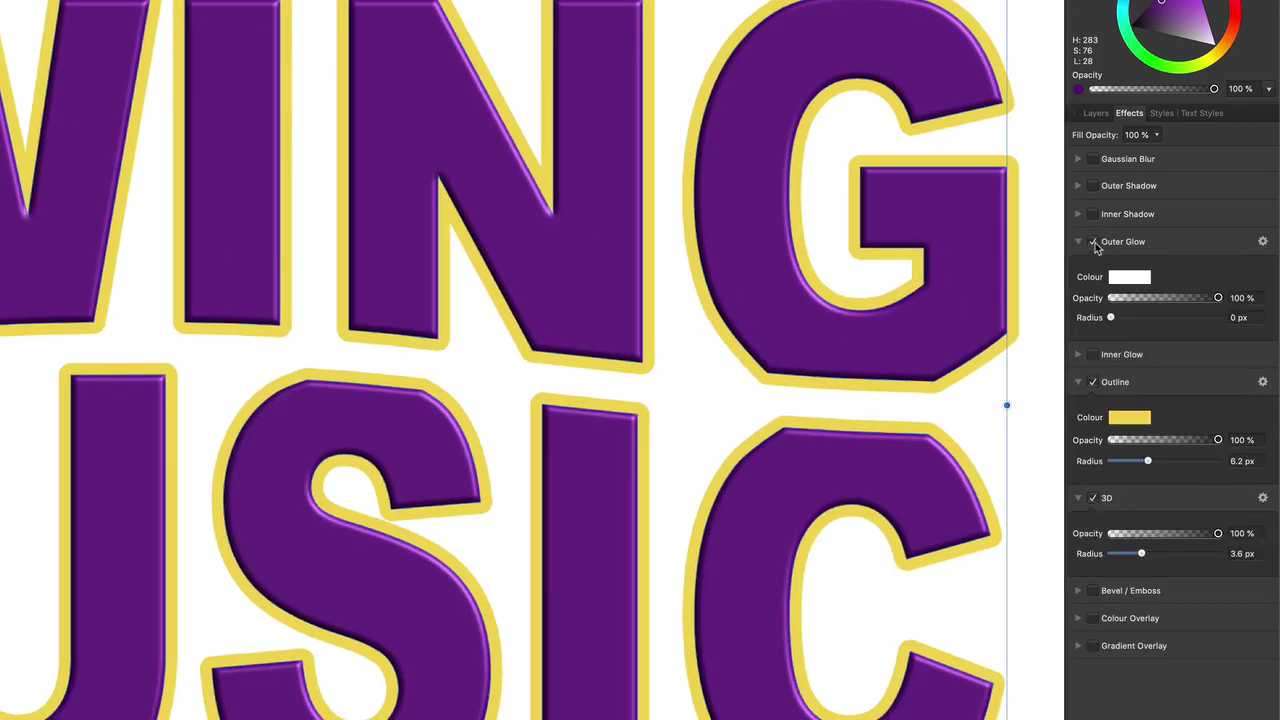
left_click(1137, 281)
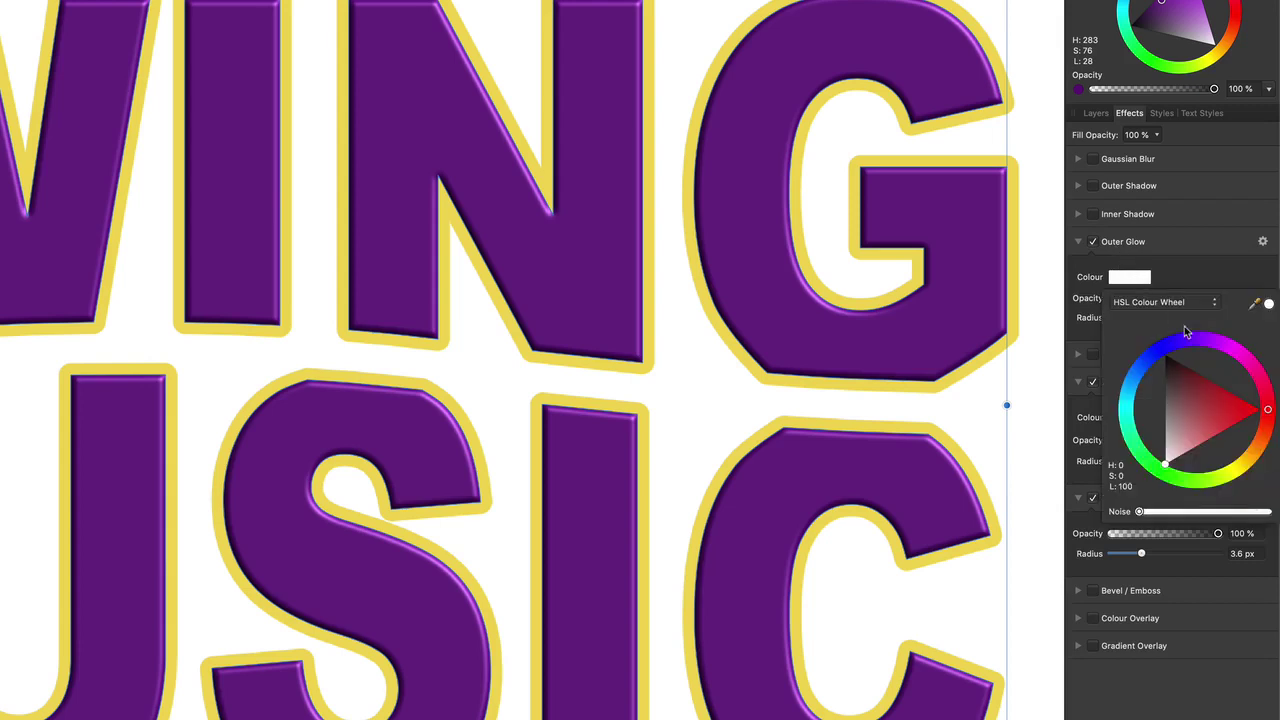
left_click(1128, 405)
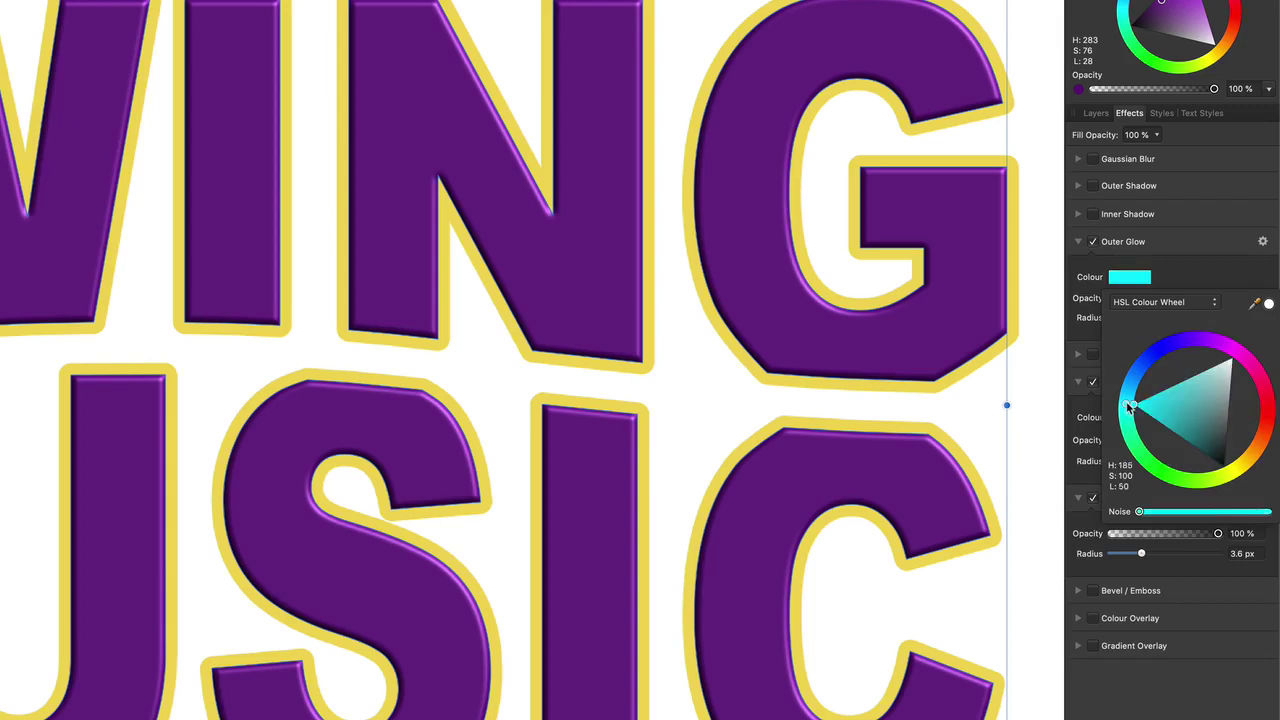
left_click(1177, 421)
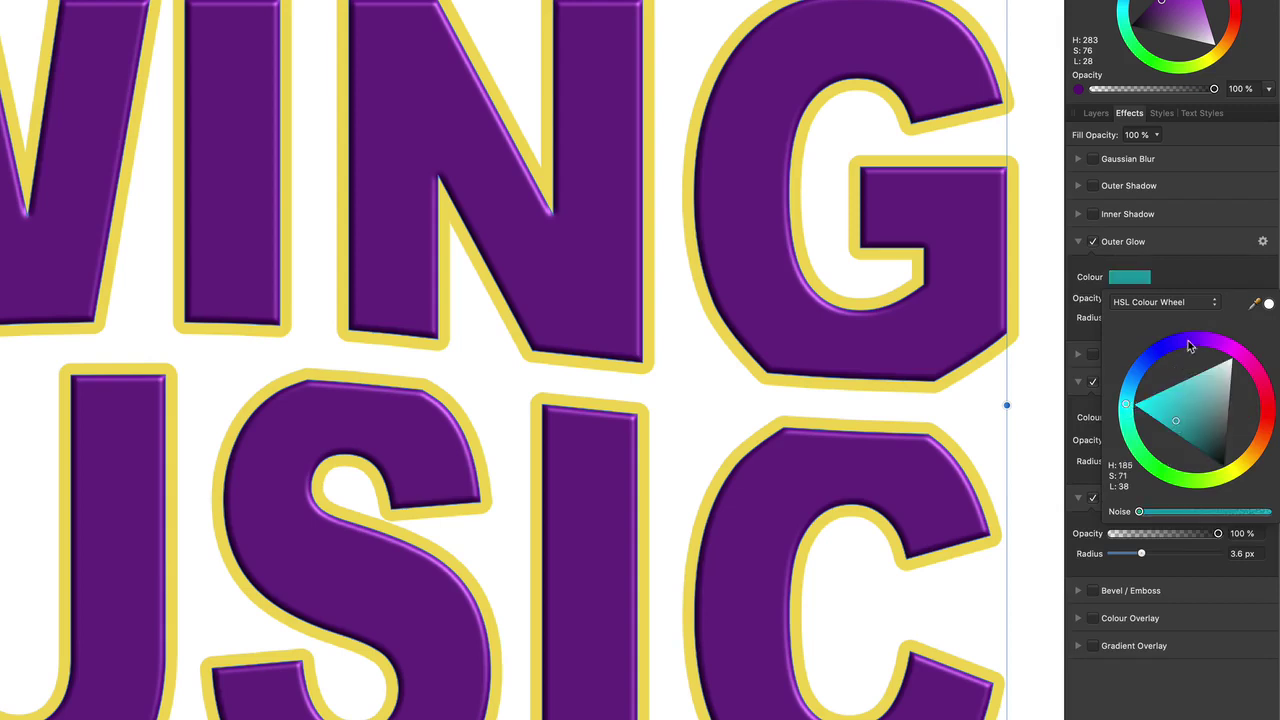
left_click(1195, 273)
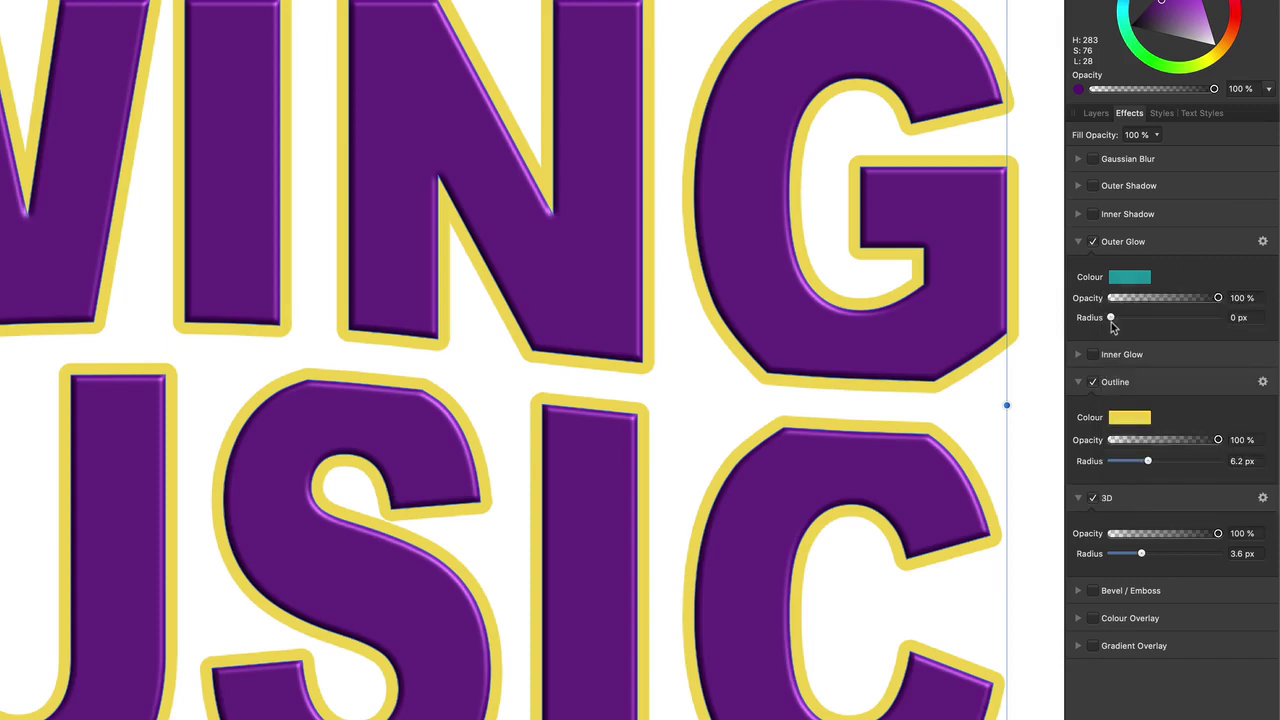
left_click_drag(1112, 318, 1180, 318)
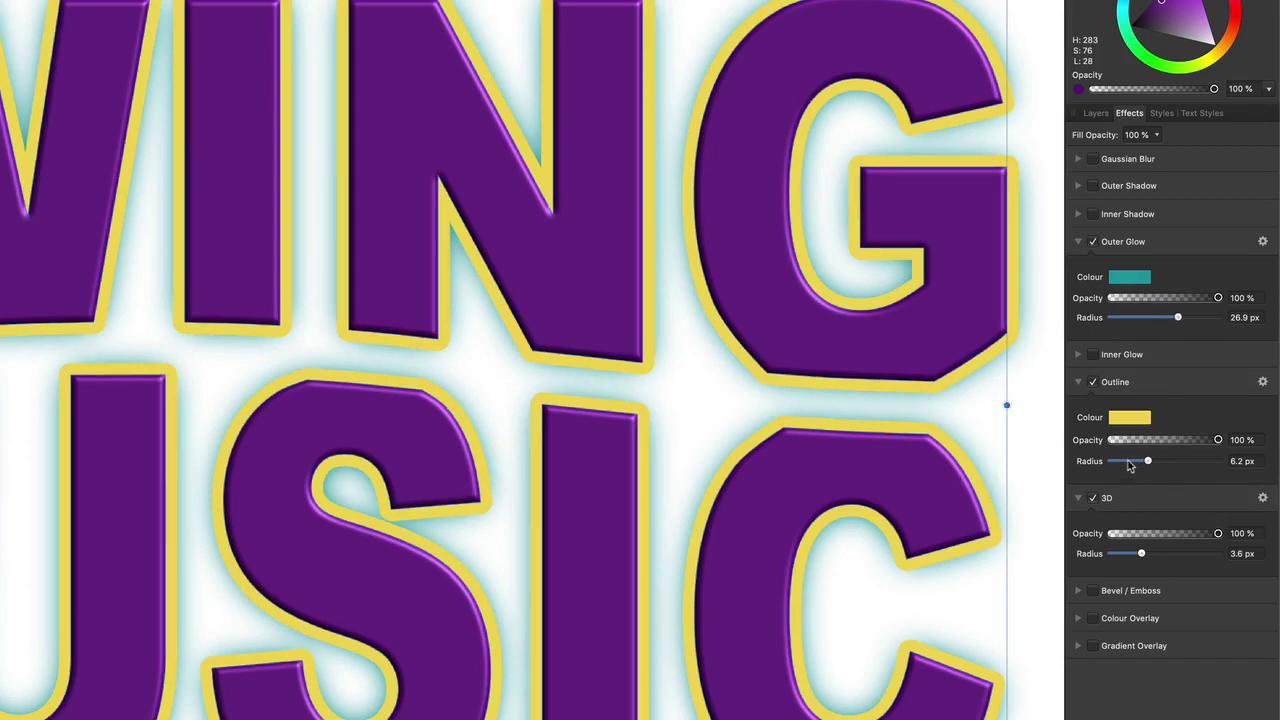
Try a white inner glow on the lettering with a radius of 29.7 px, and reduce the radius to 0 px again
left_click(1094, 356)
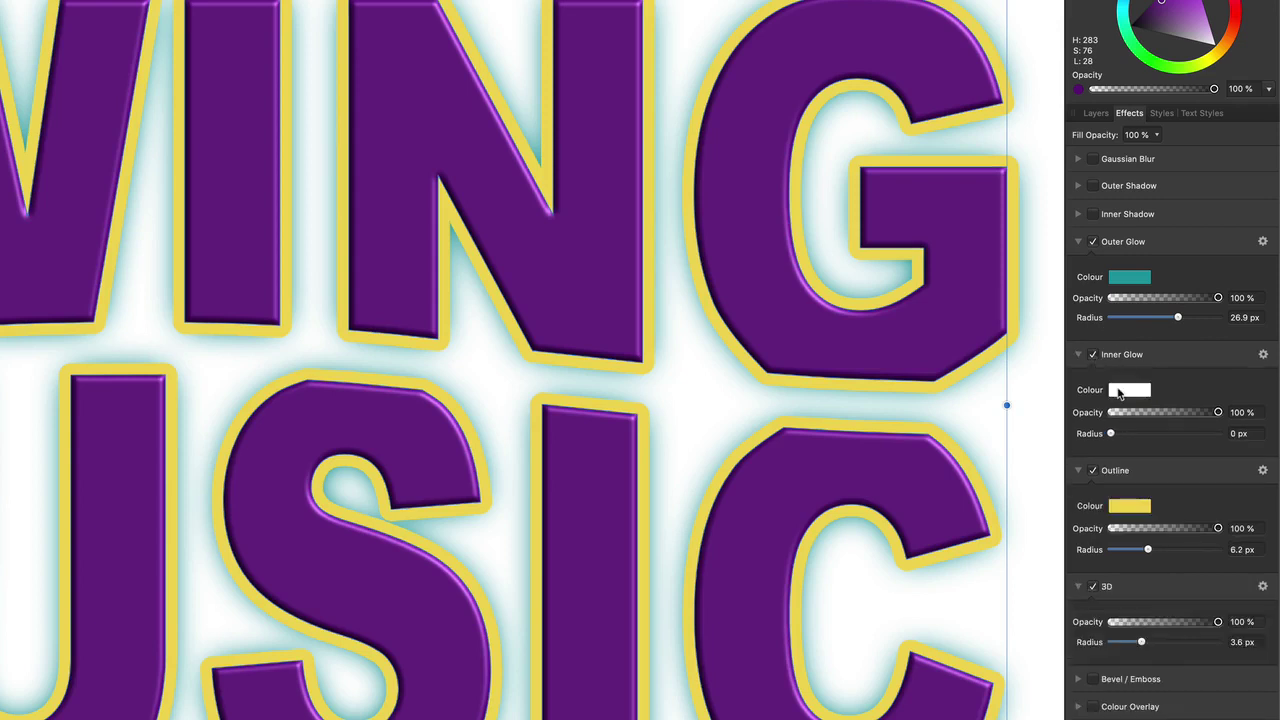
left_click_drag(1112, 434, 1184, 435)
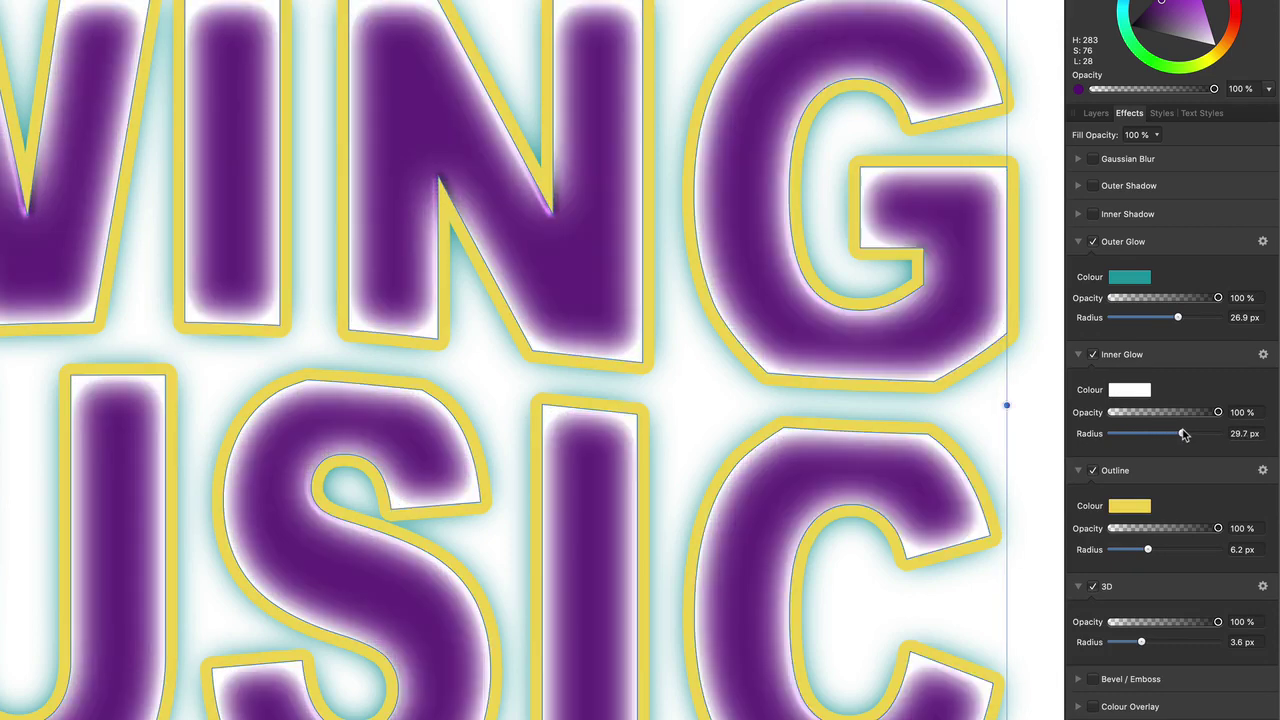
left_click_drag(1183, 435, 1107, 437)
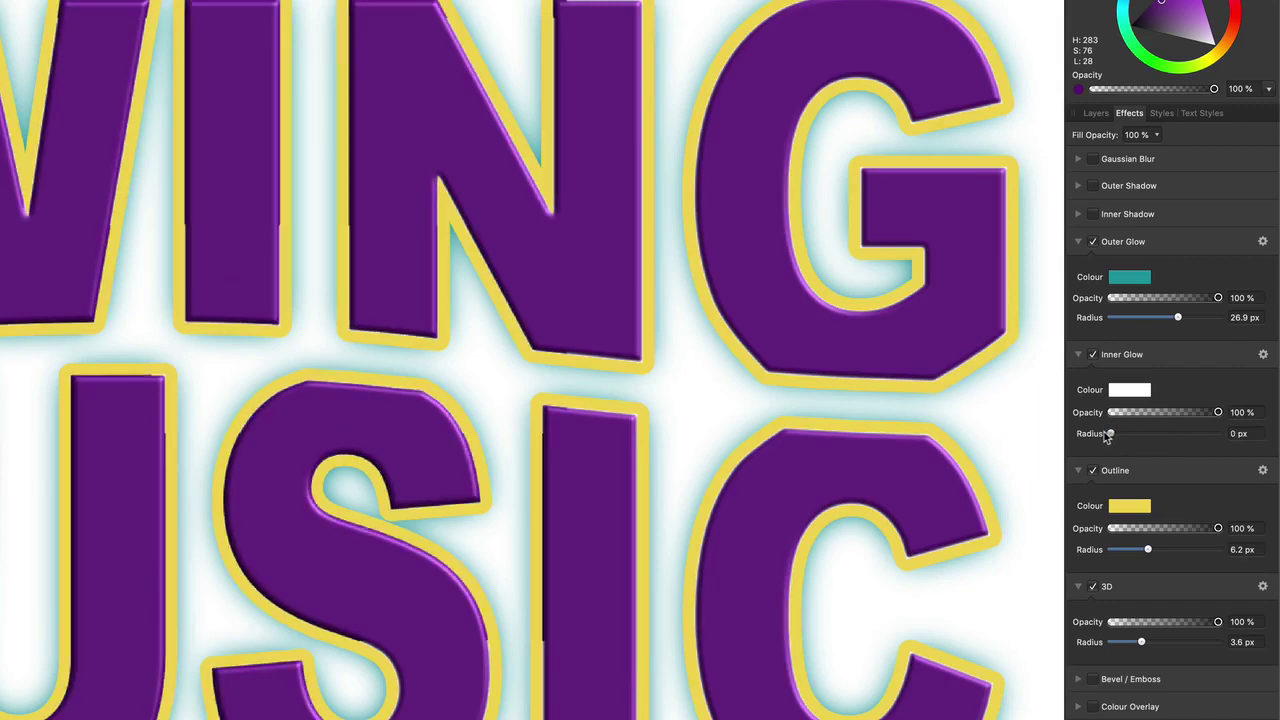